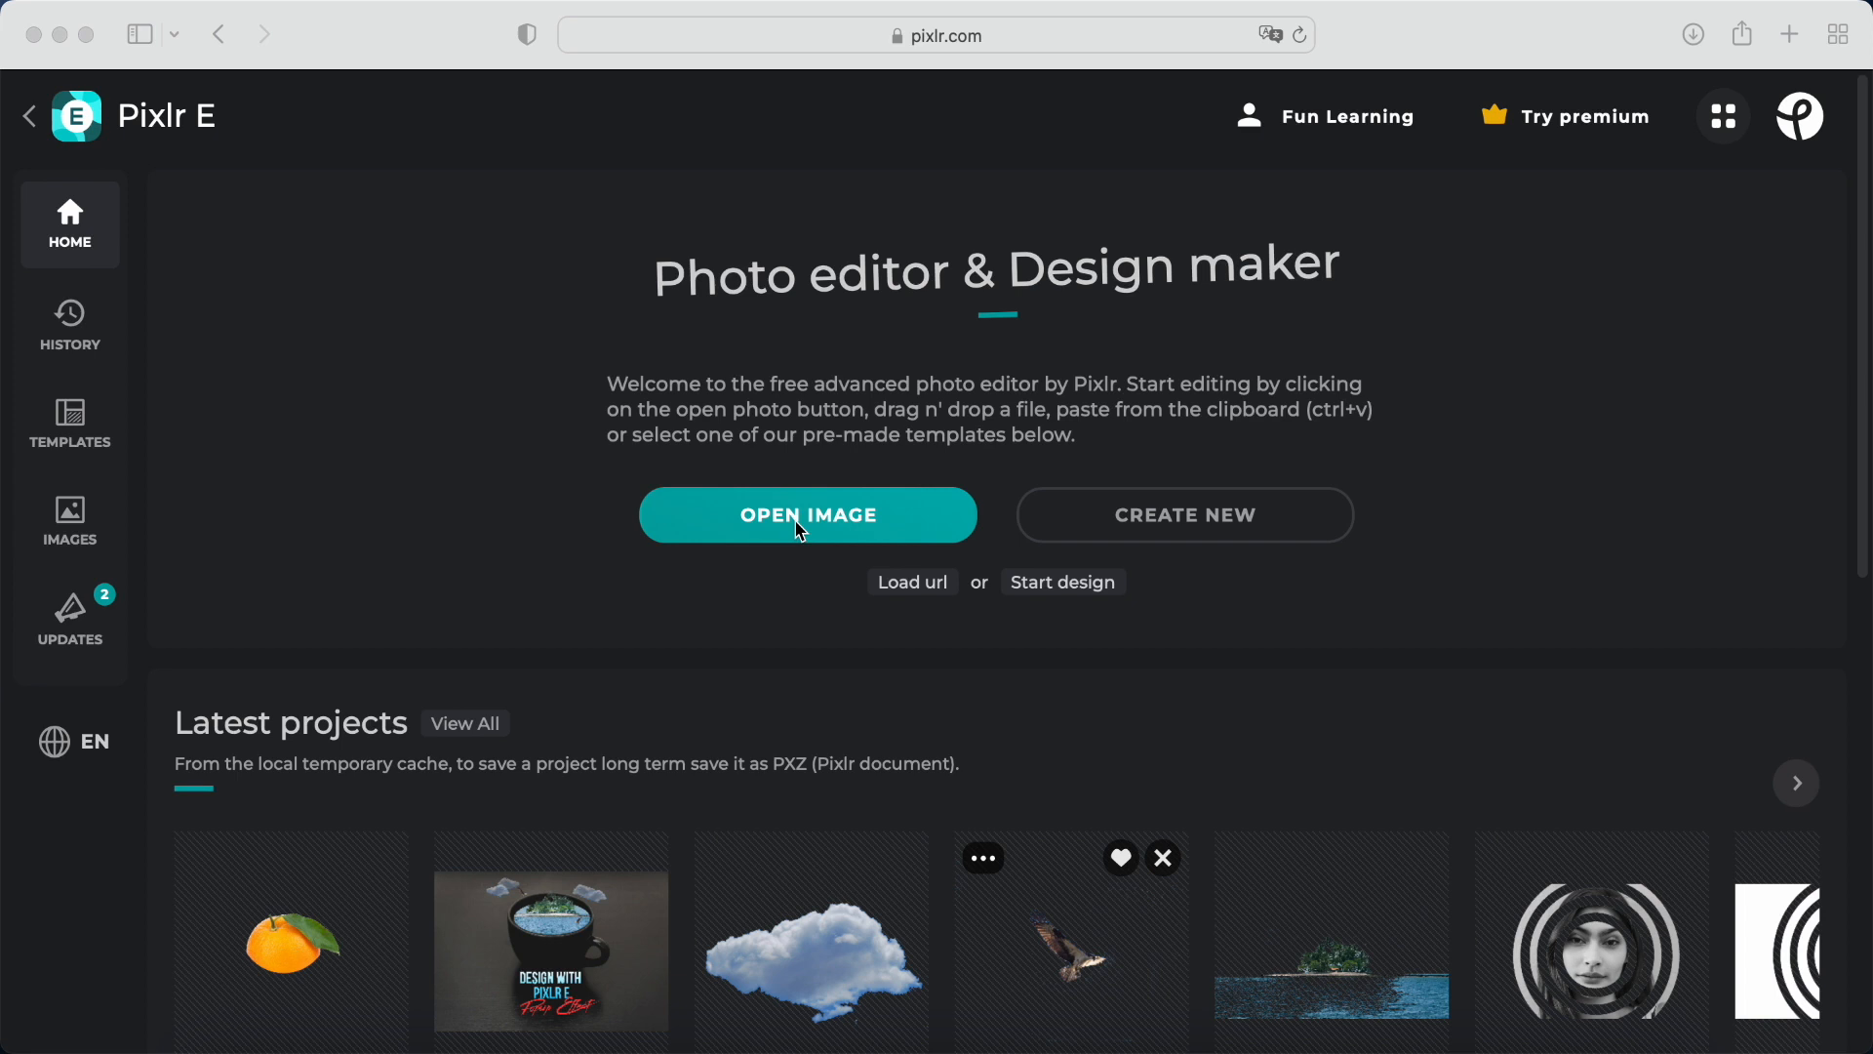
Open the photo of the woman in the blue-striped dress from the Pixlr E folder
click(797, 530)
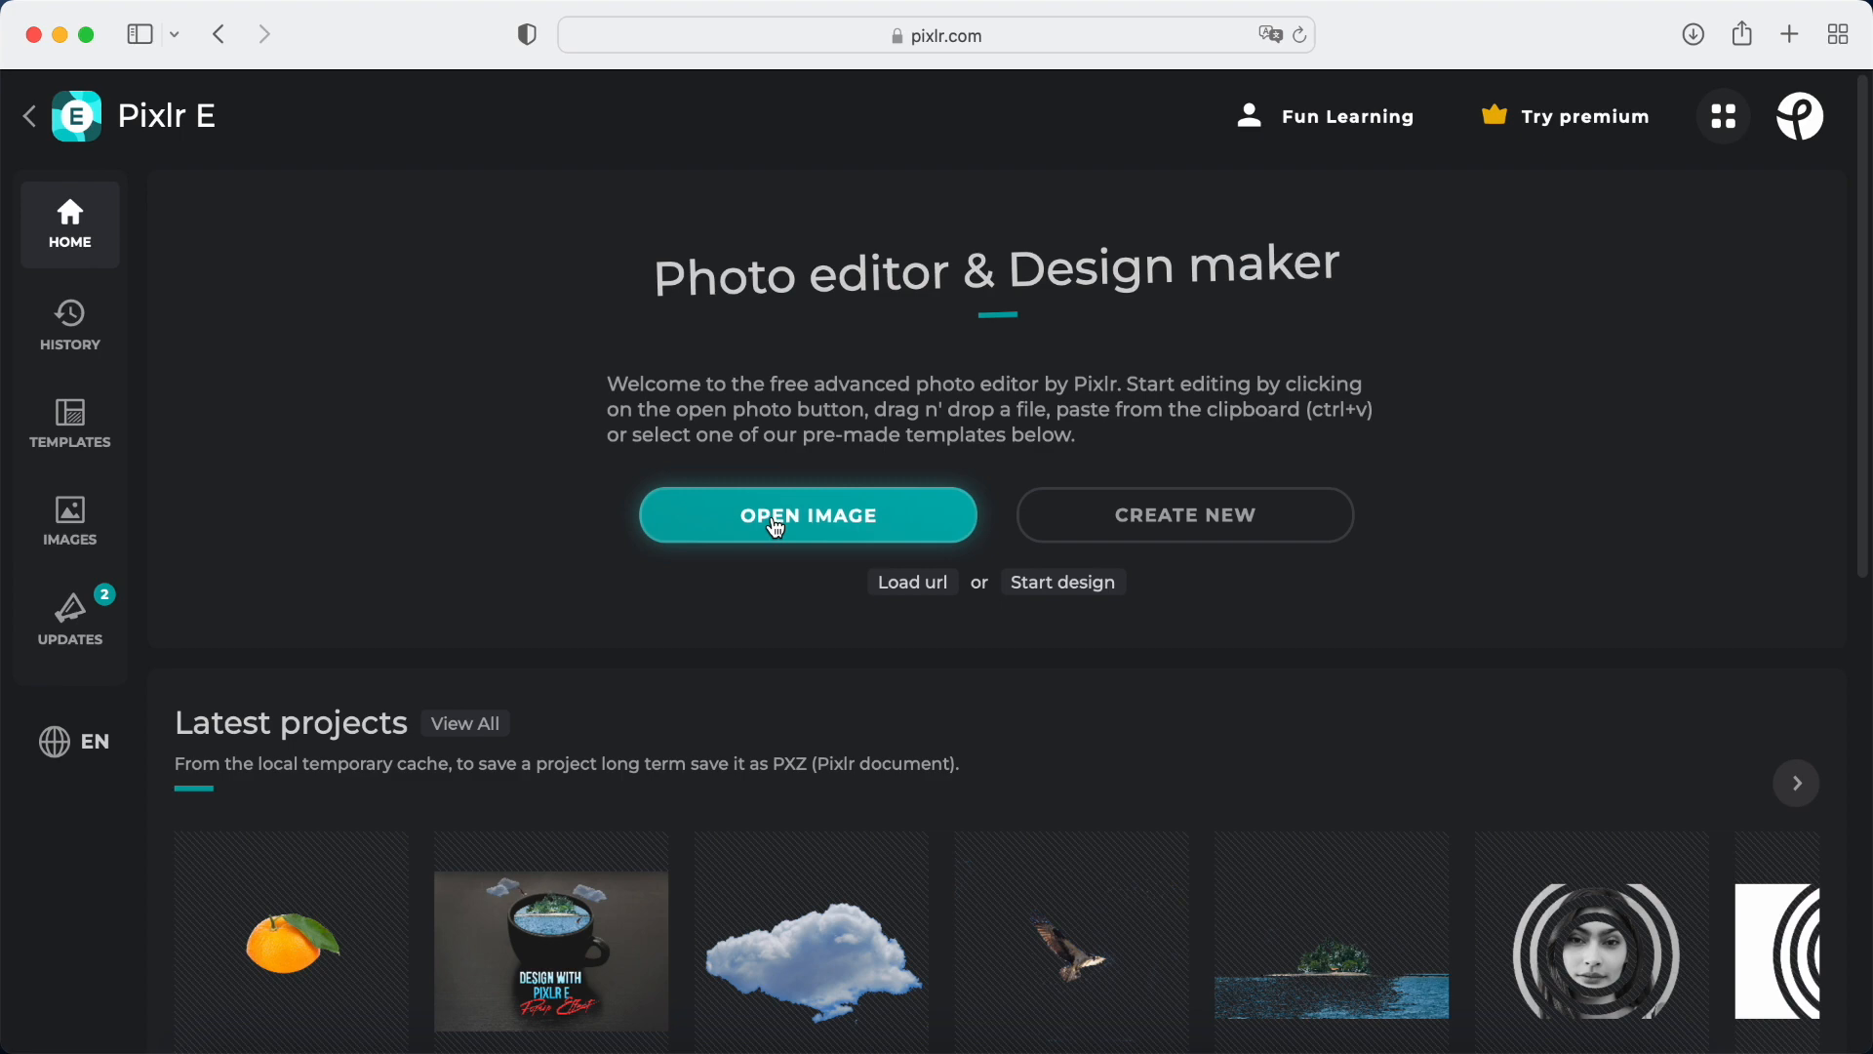
click(776, 526)
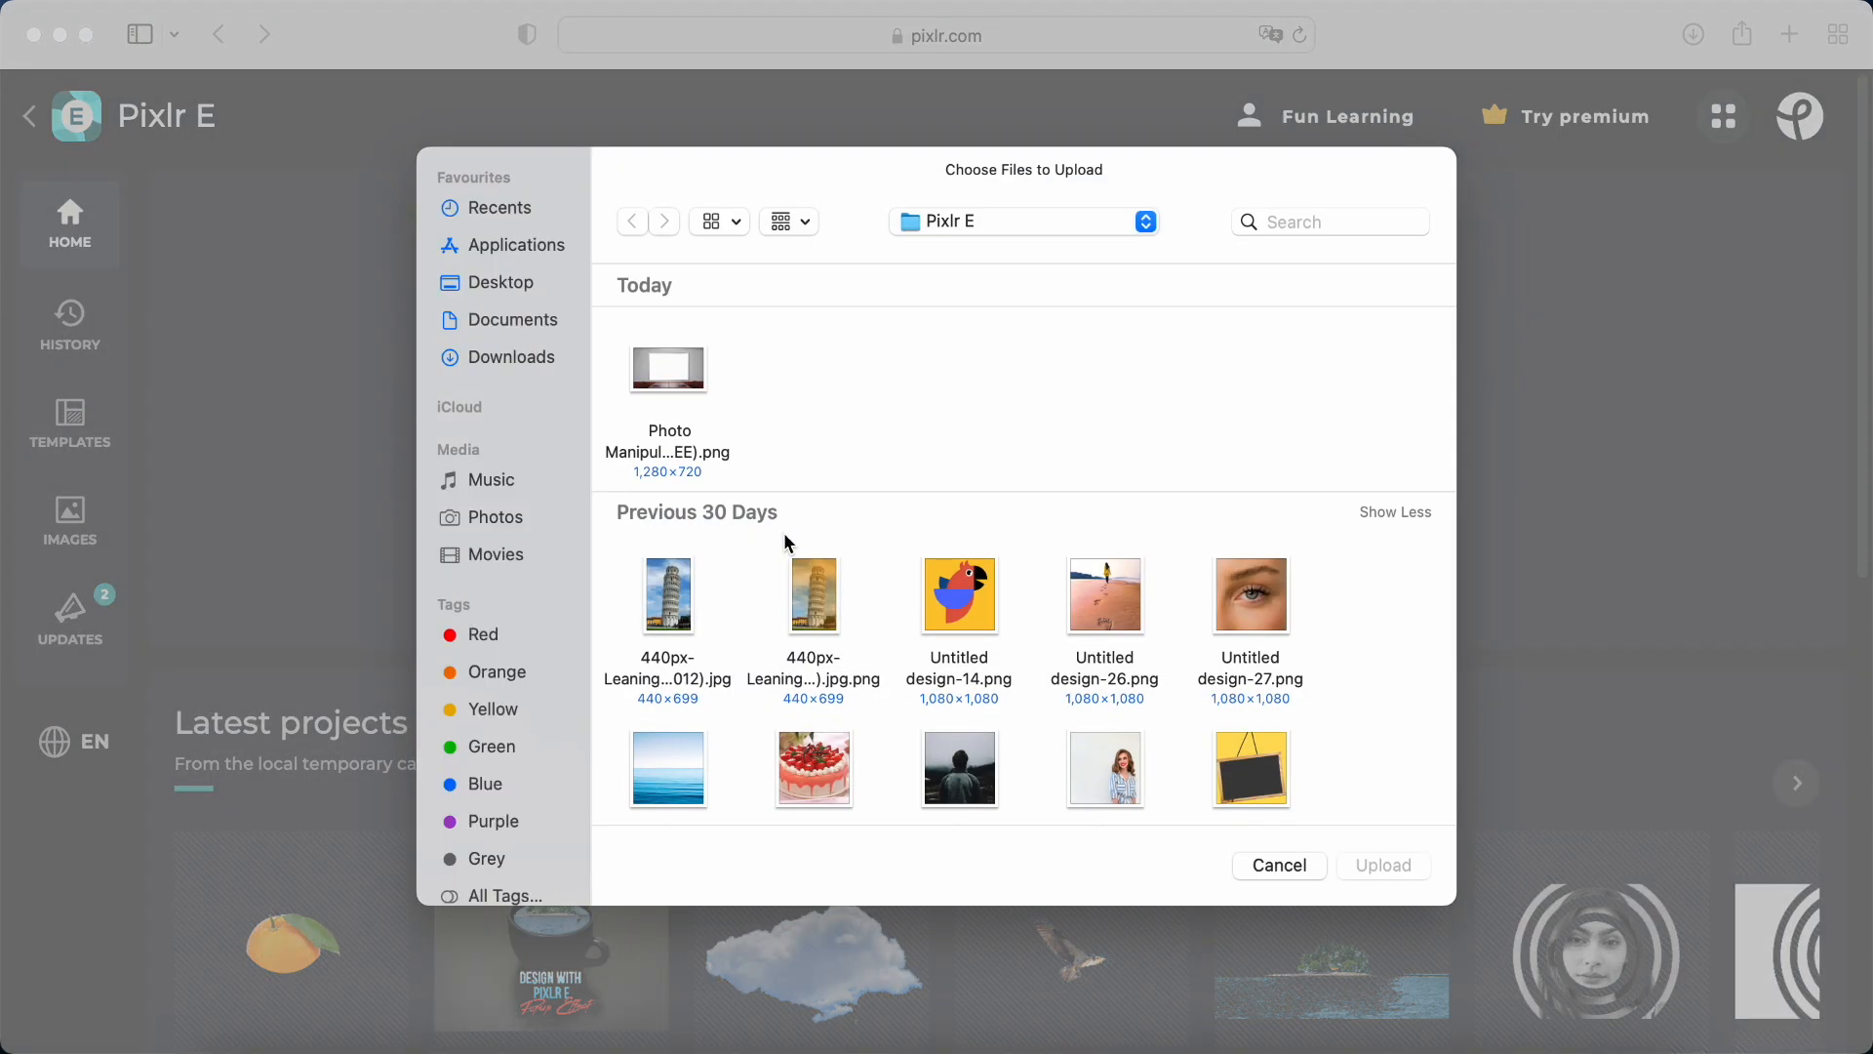
click(1099, 772)
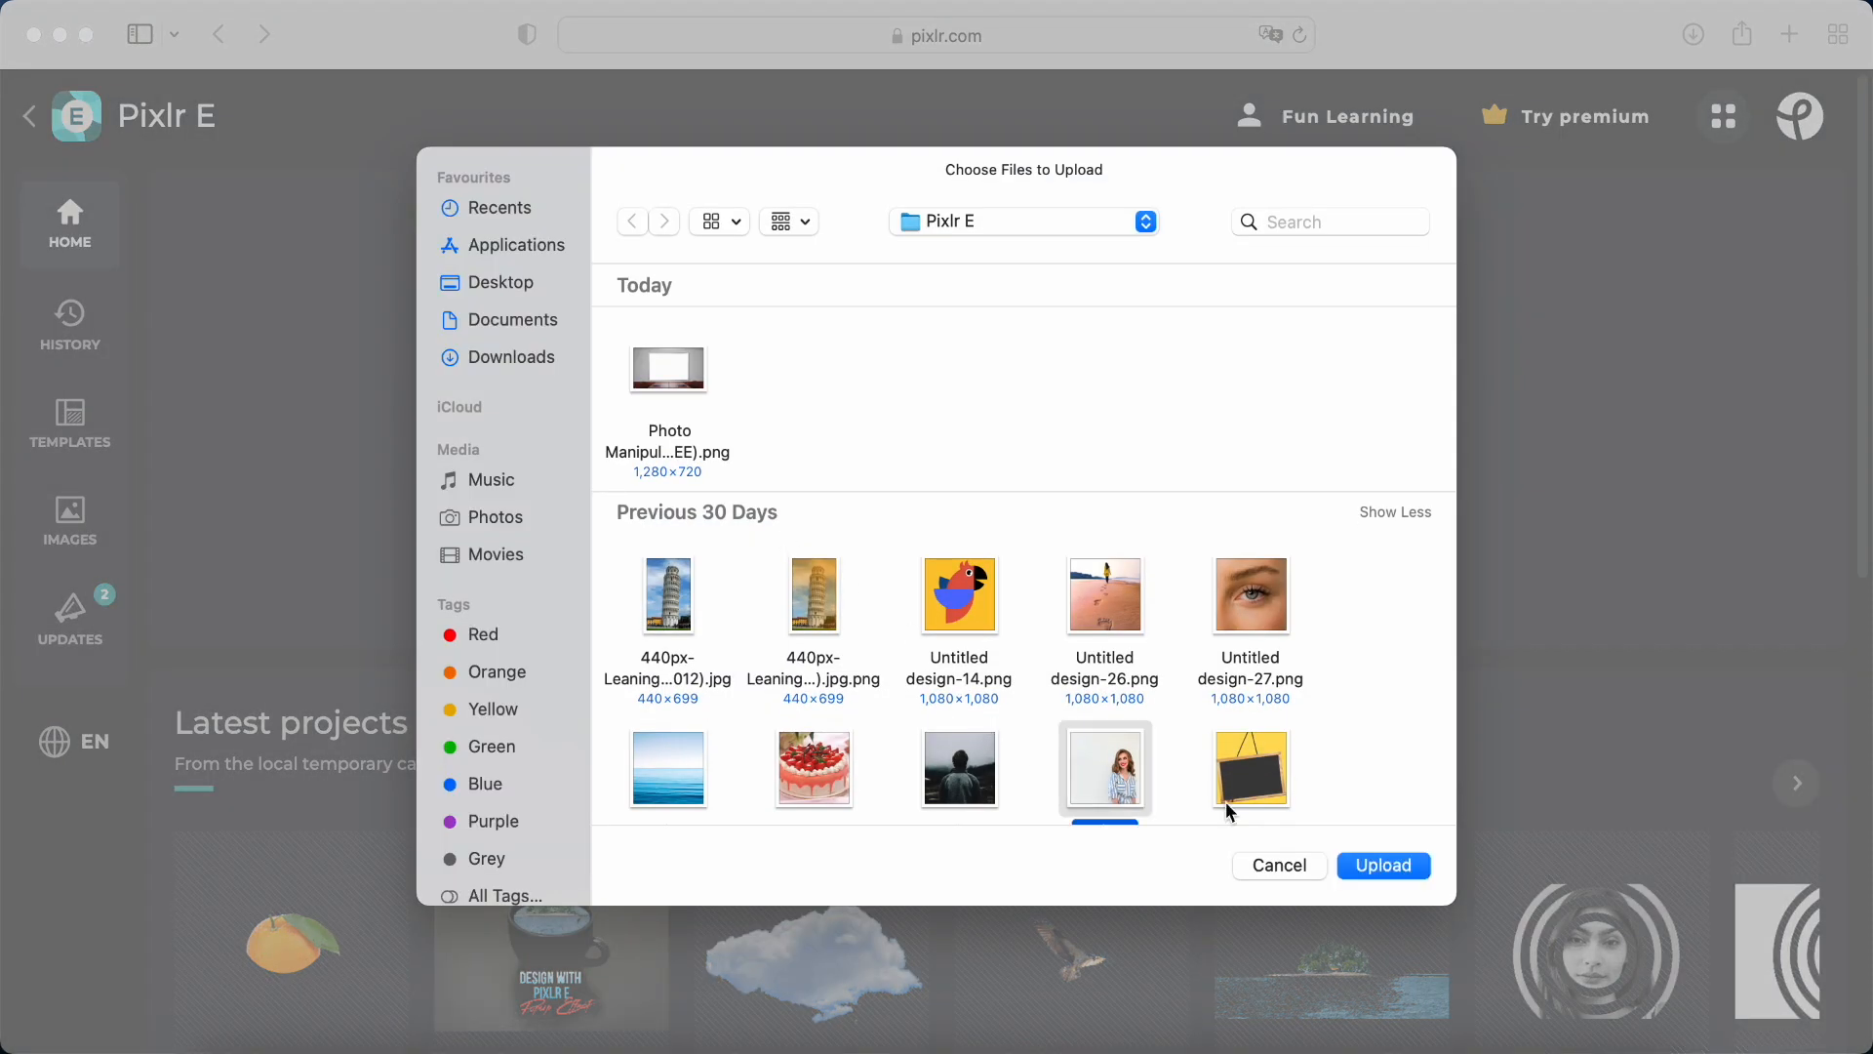
click(1376, 867)
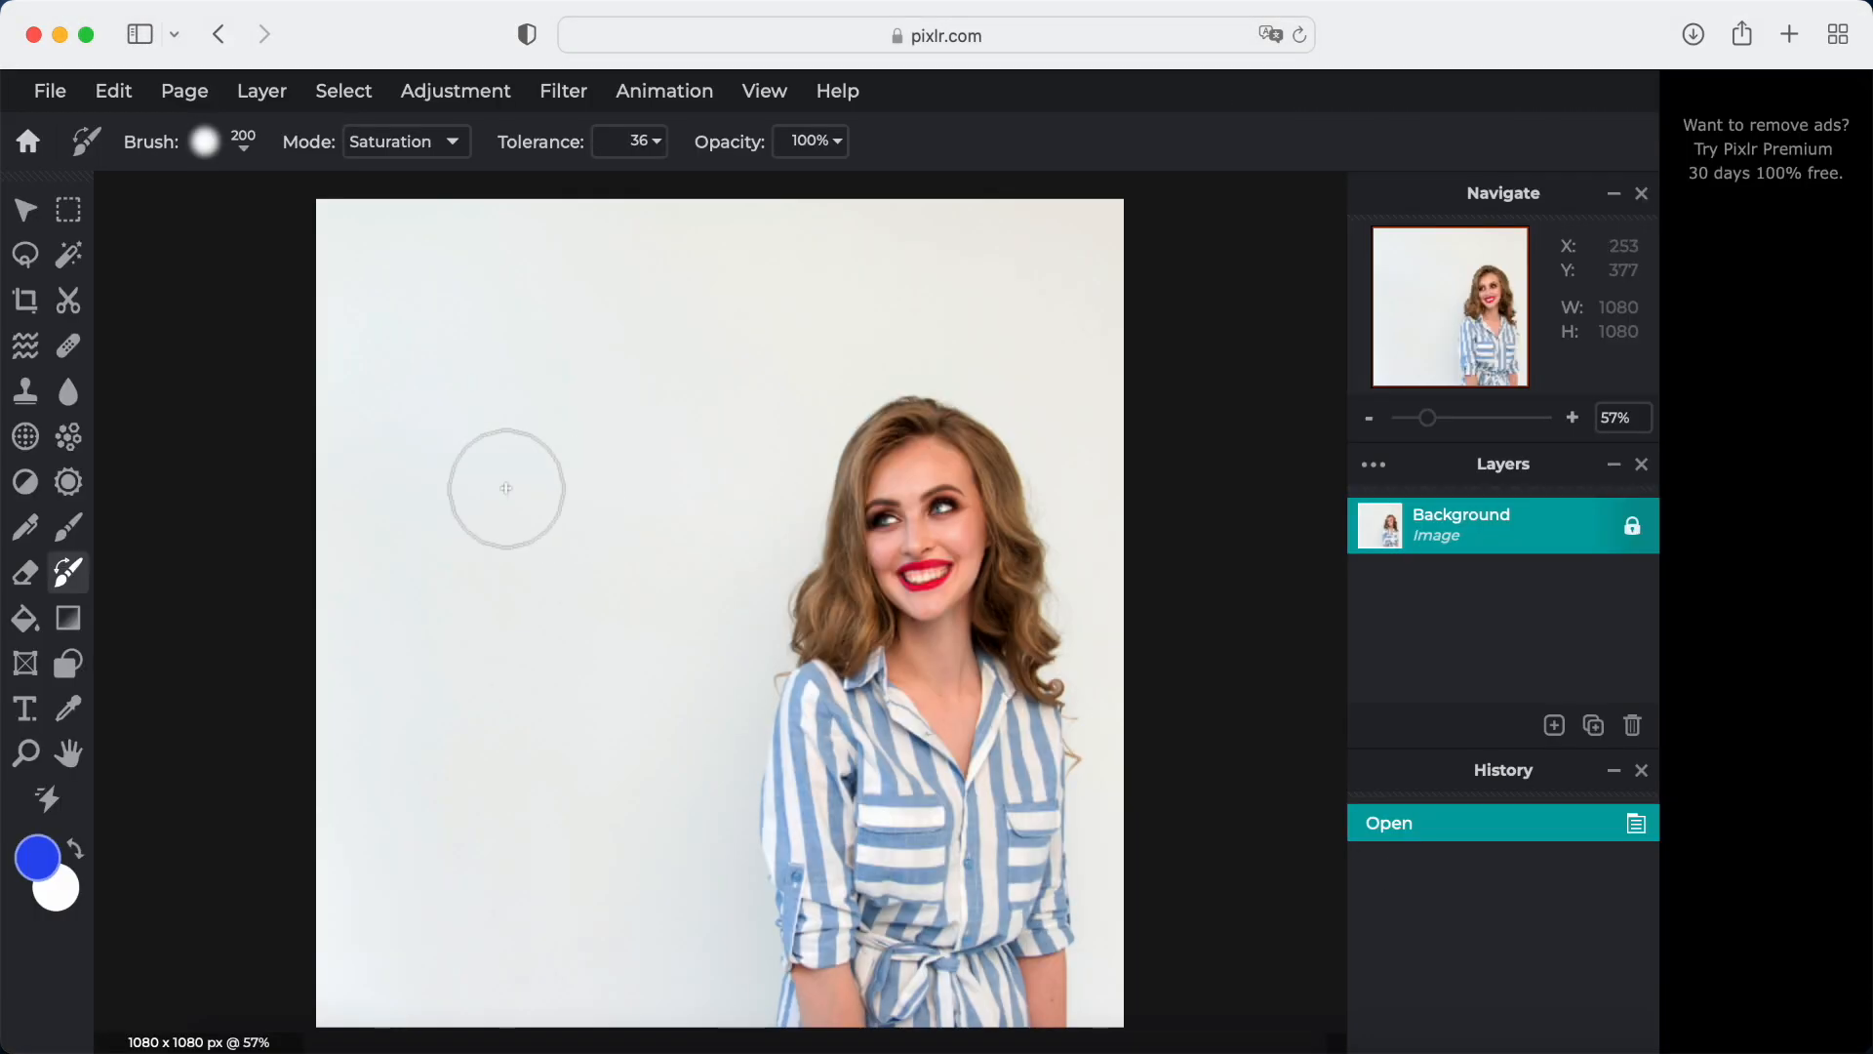
Draw two blue freehand wing outlines on the wall beside the woman's hair and shoulder using the Pen tool's Plain variant
click(26, 532)
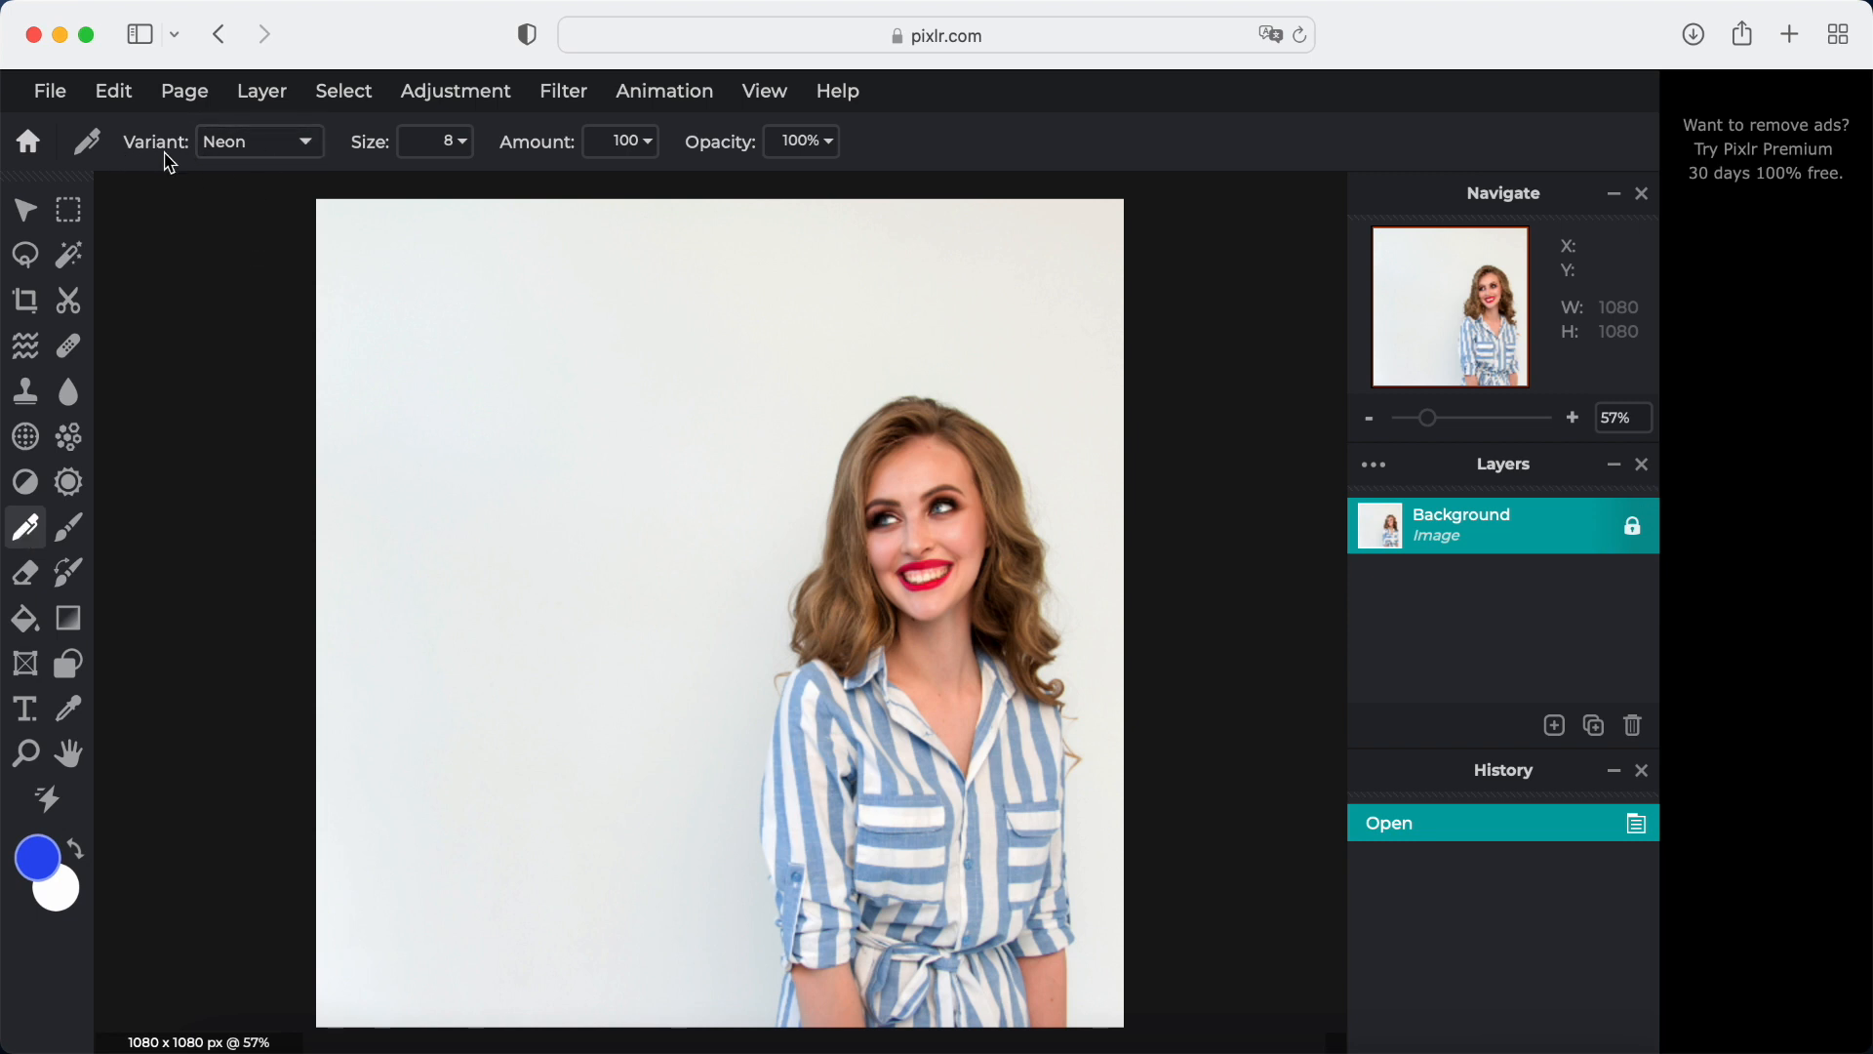
click(310, 150)
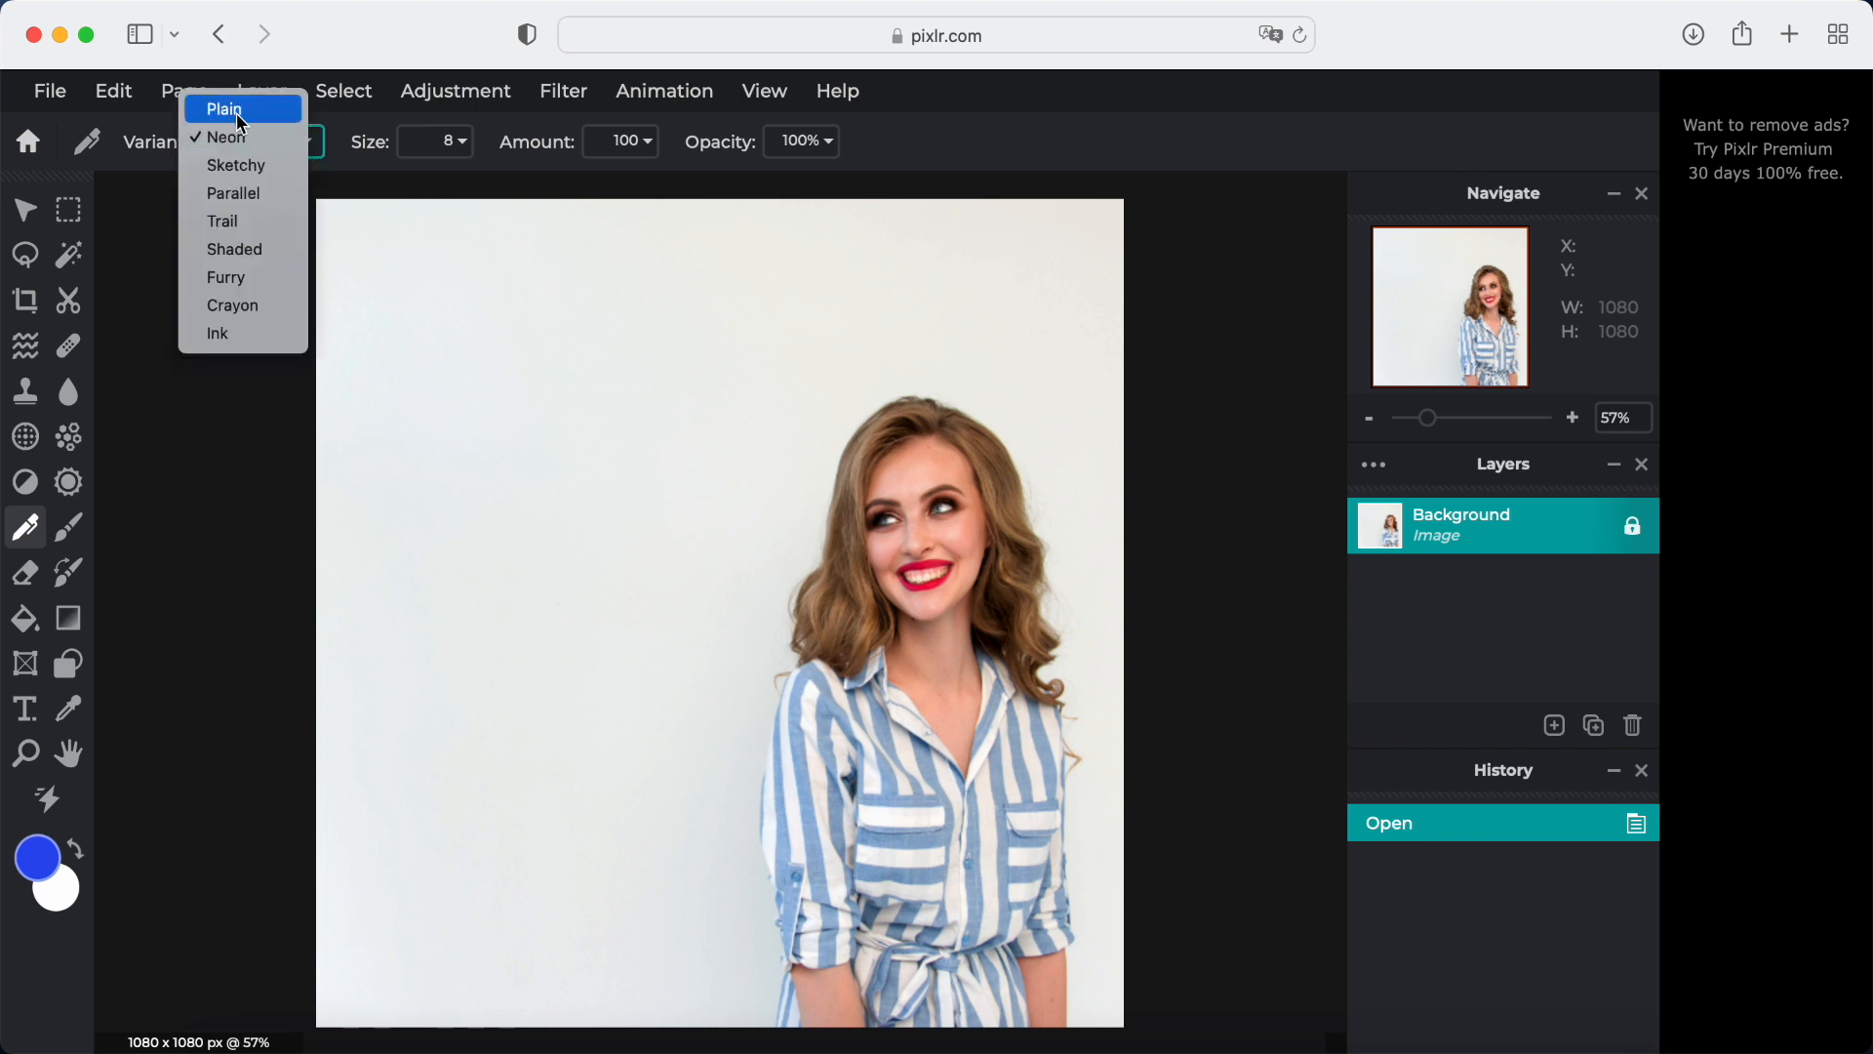
click(241, 119)
click(307, 149)
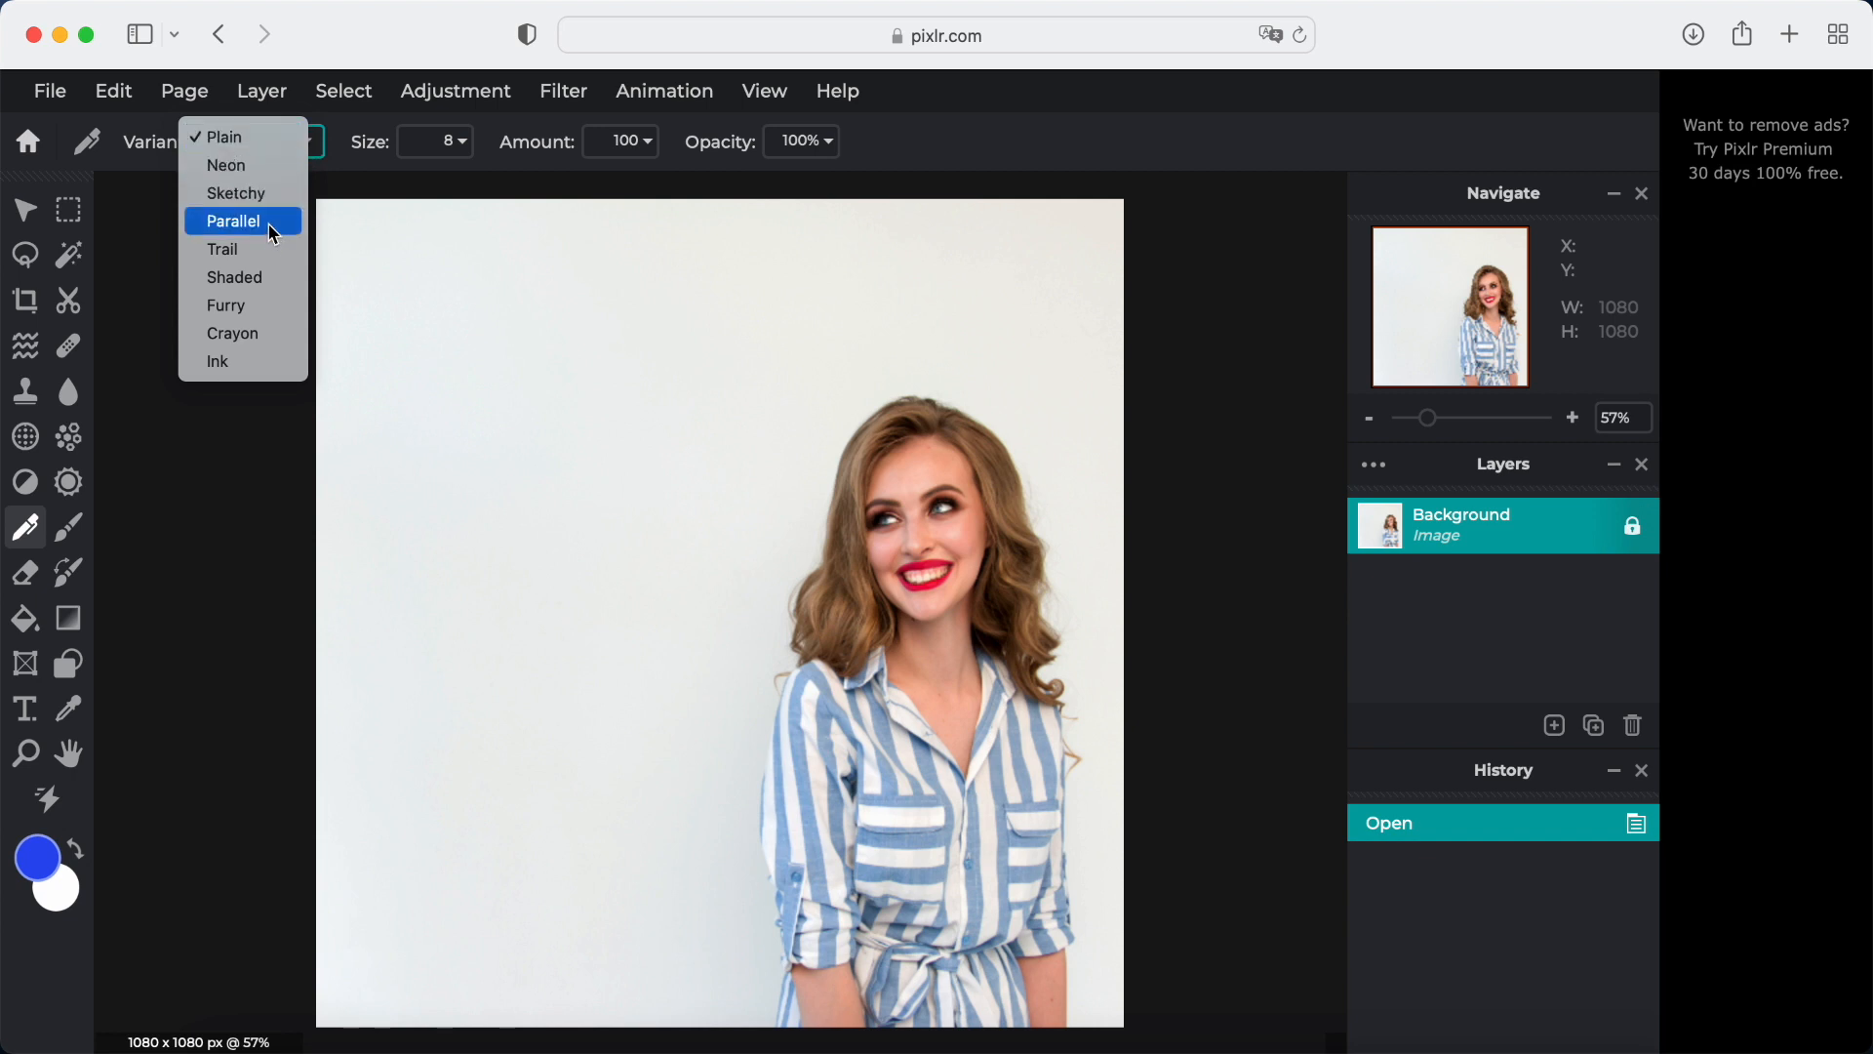
click(241, 139)
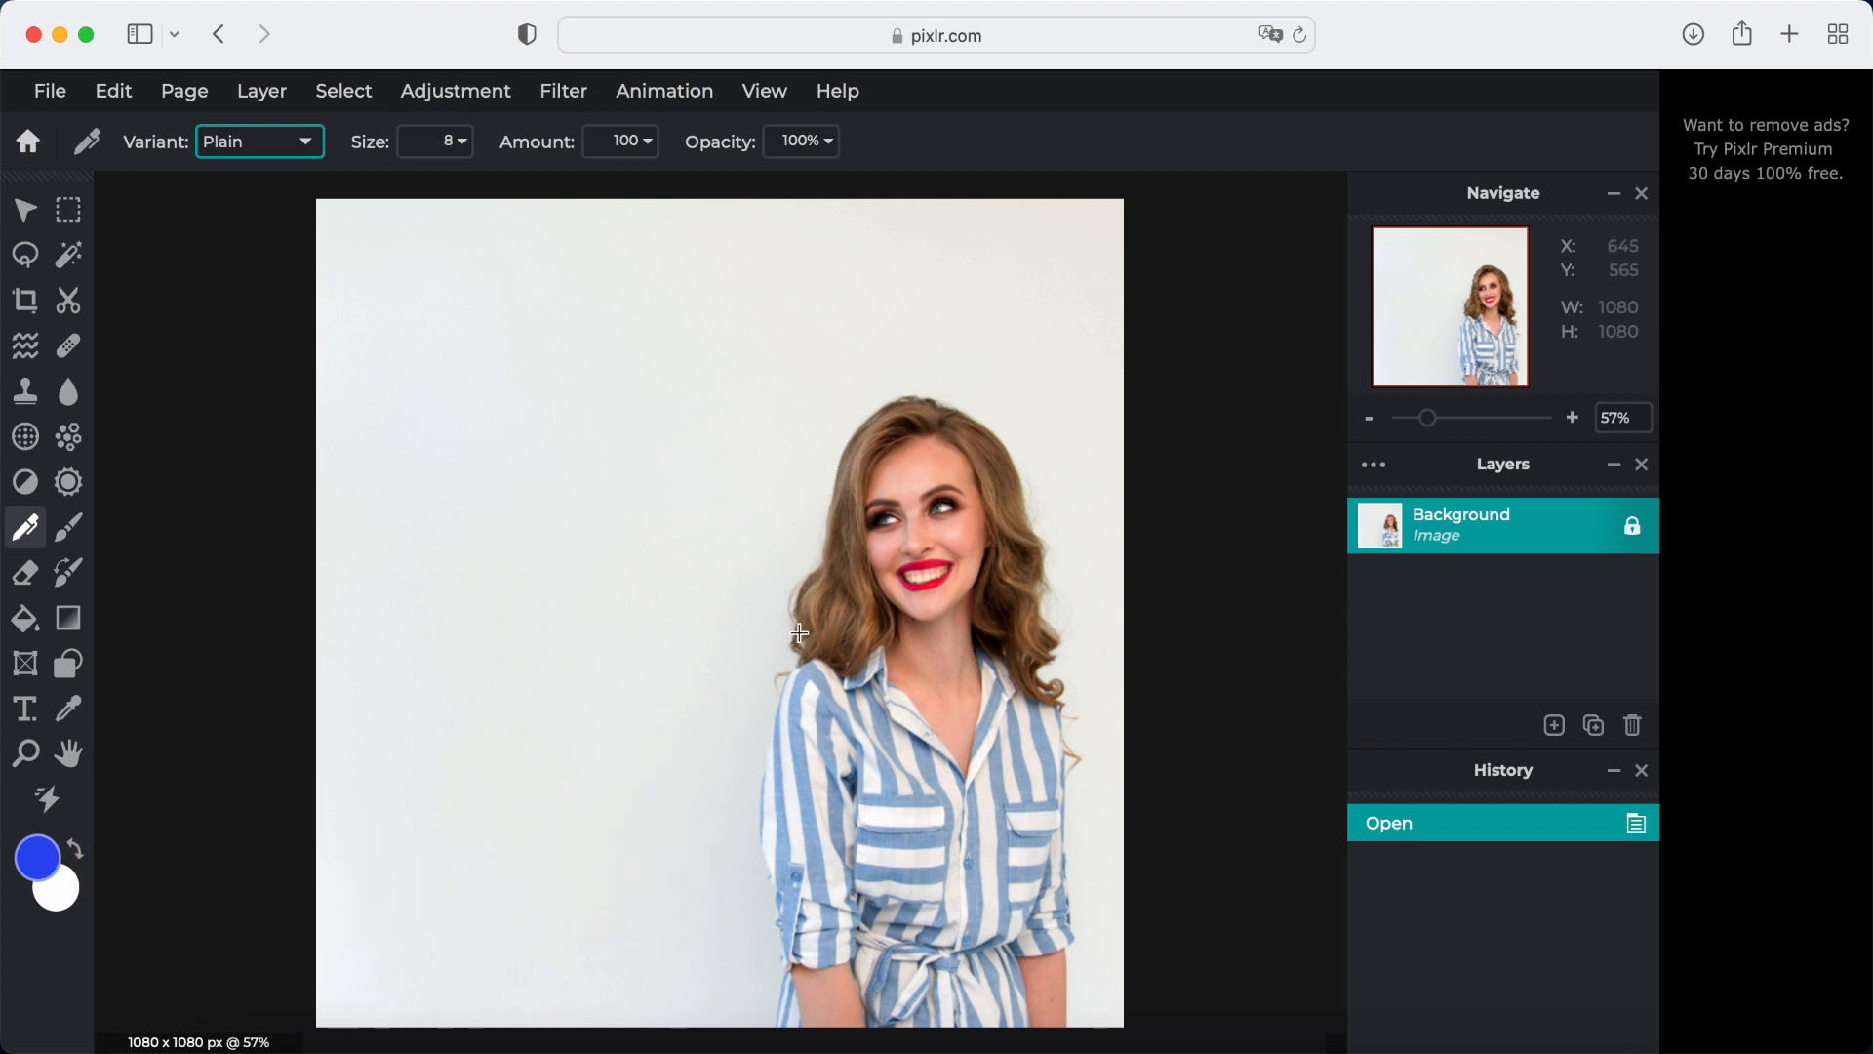
mouse_move(795, 630)
mouse_down()
mouse_move(548, 541)
mouse_move(508, 607)
mouse_move(593, 593)
mouse_move(594, 693)
mouse_move(660, 636)
mouse_move(703, 680)
mouse_move(790, 673)
mouse_up()
mouse_move(824, 588)
mouse_down()
mouse_move(704, 510)
mouse_move(756, 371)
mouse_move(855, 327)
mouse_move(839, 511)
mouse_up()
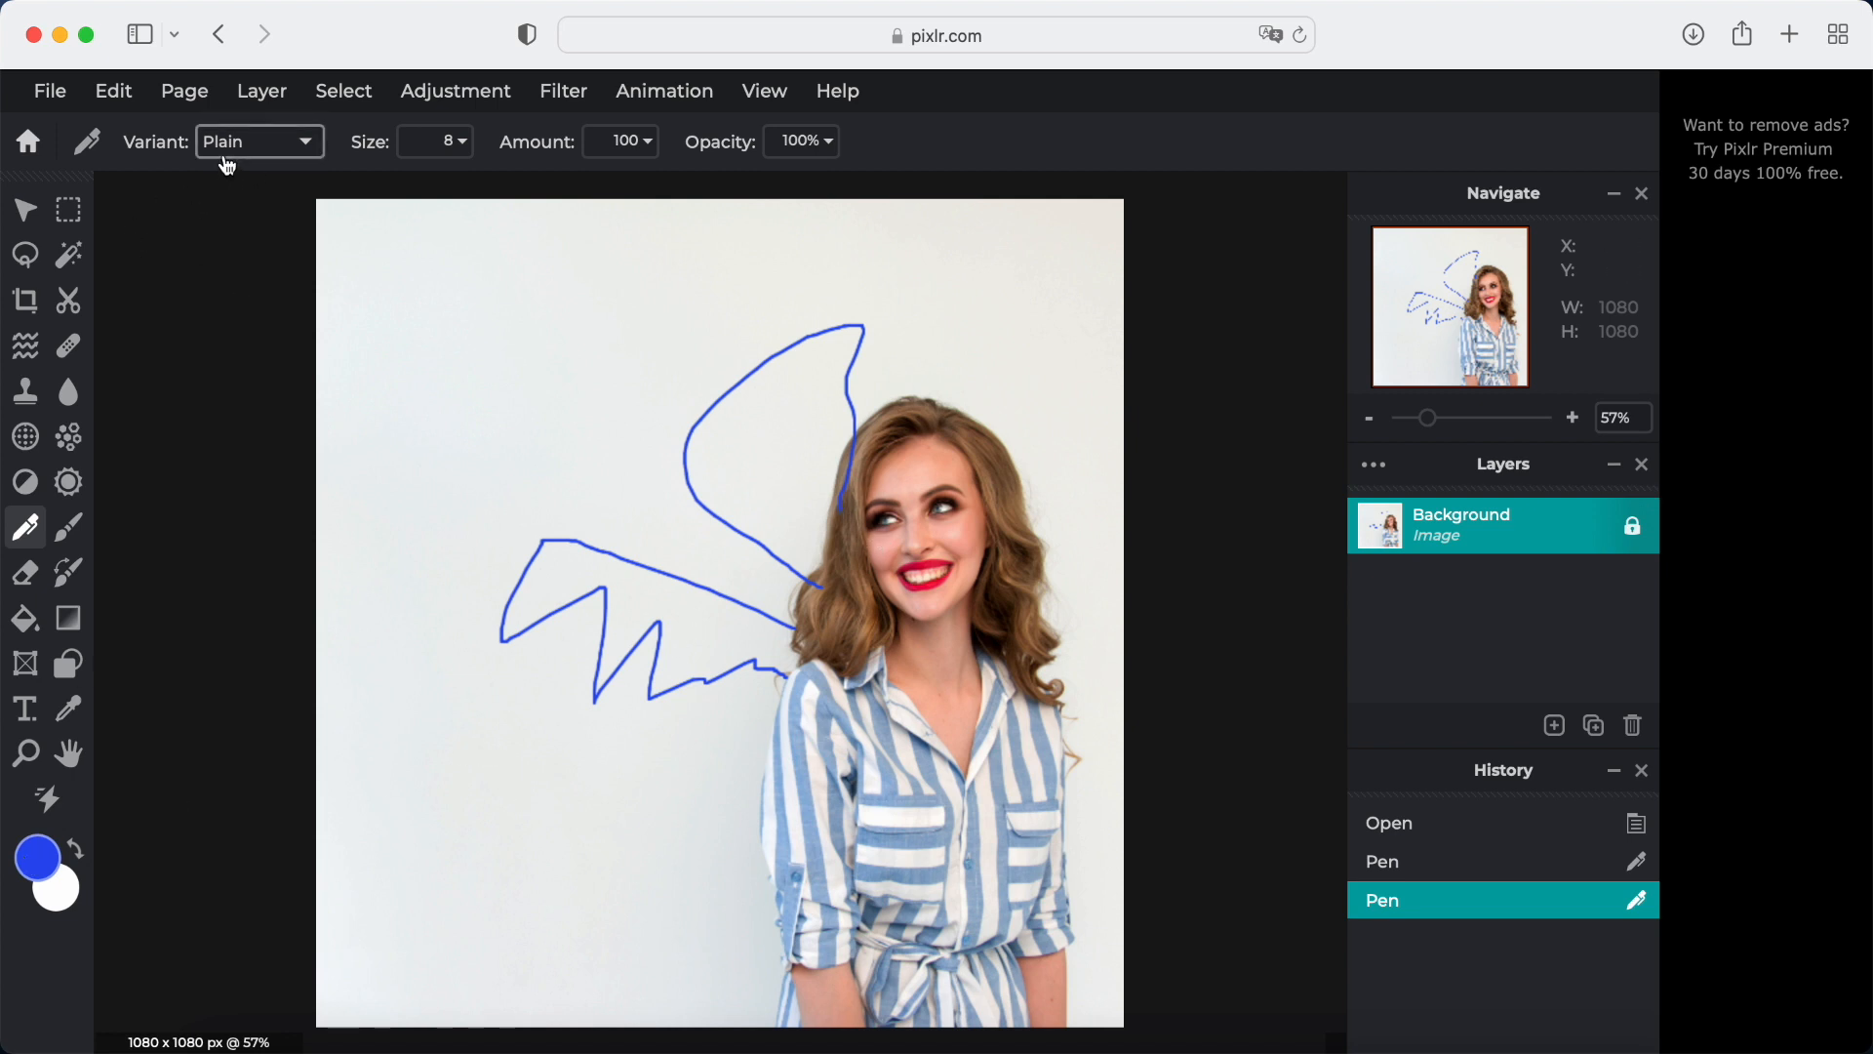
Set the pen variant to Neon and the foreground colour to orange #FCA000
click(310, 154)
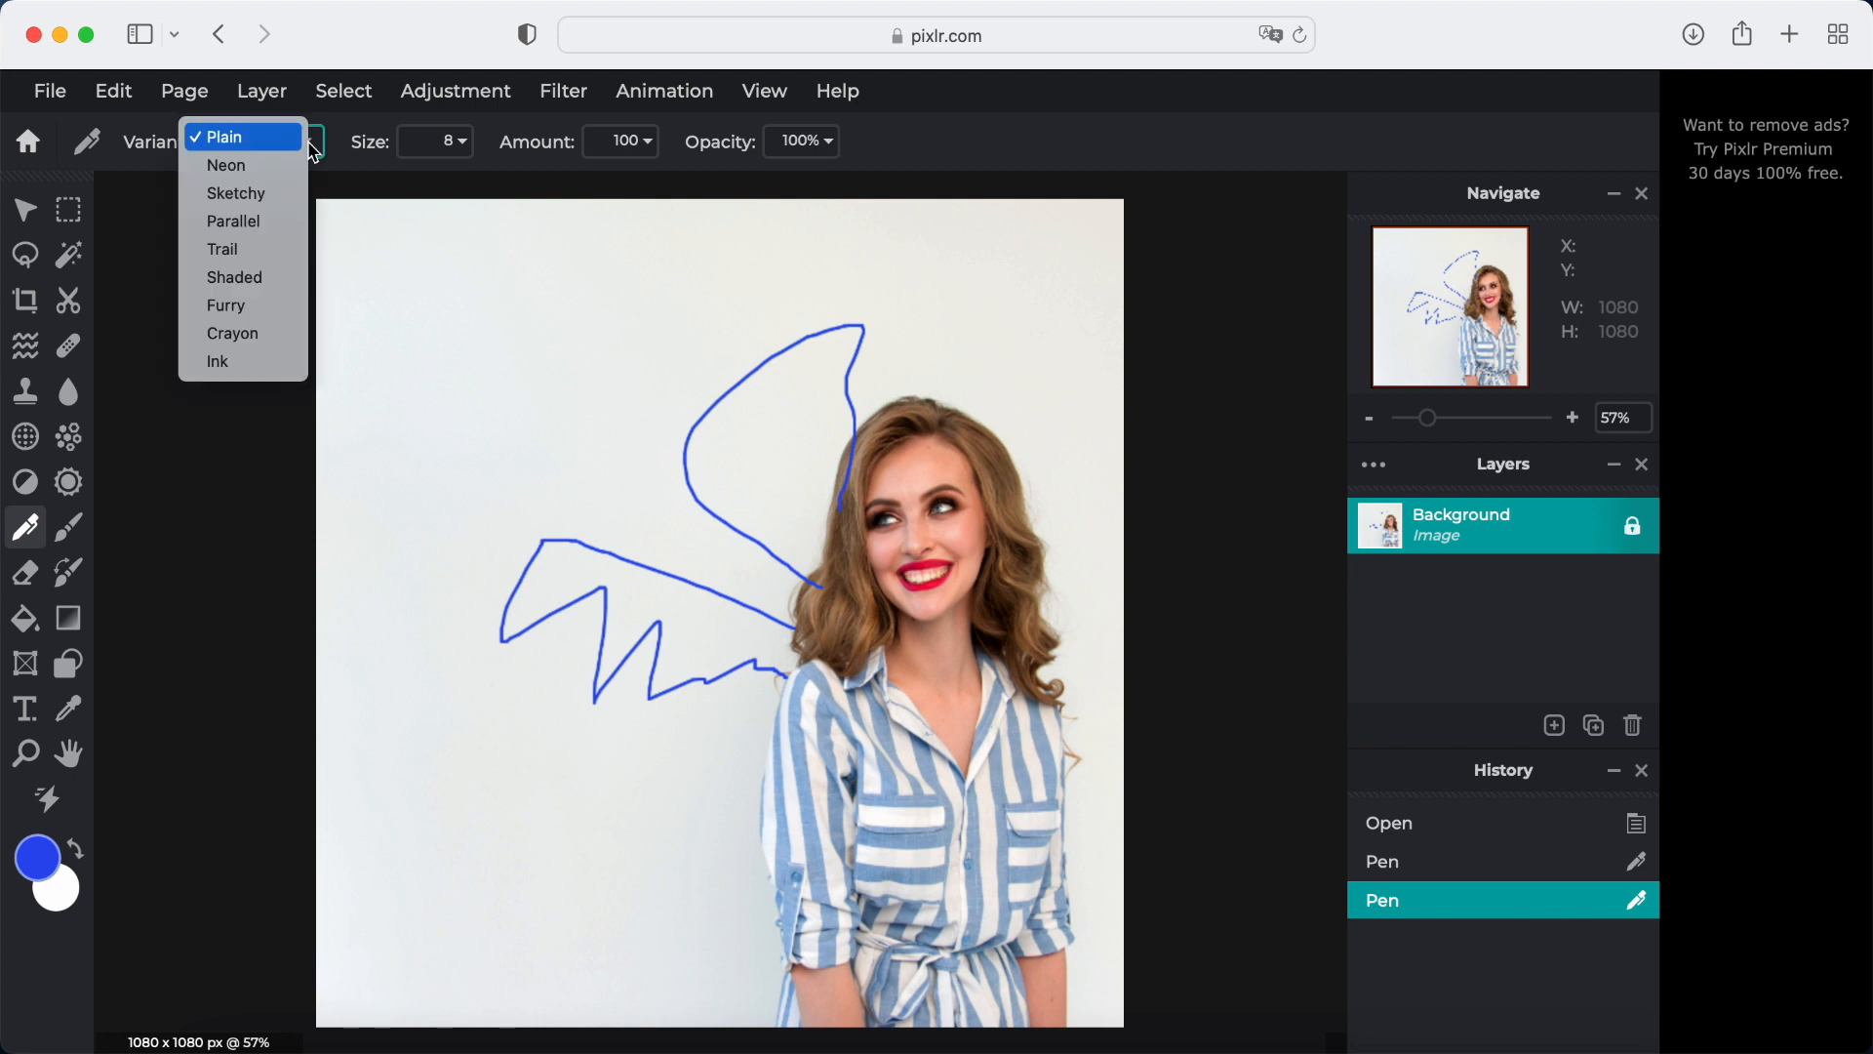
click(253, 178)
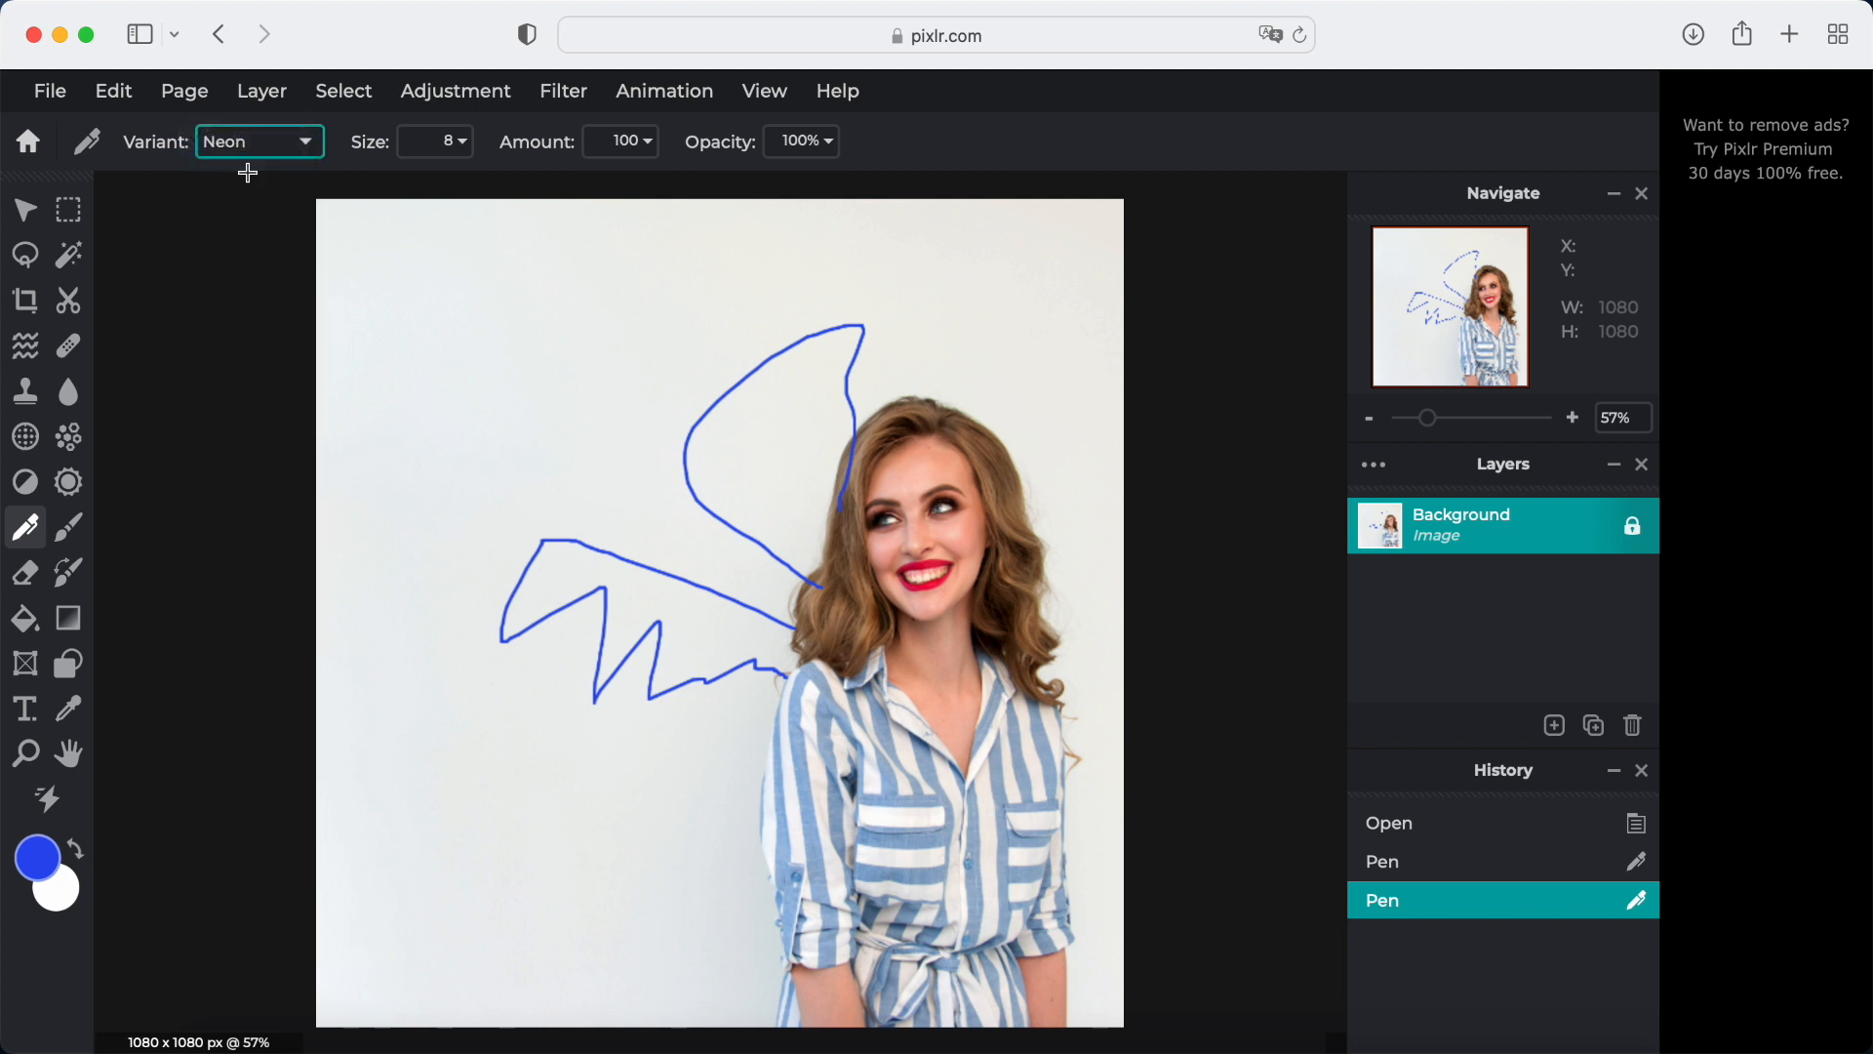
click(43, 859)
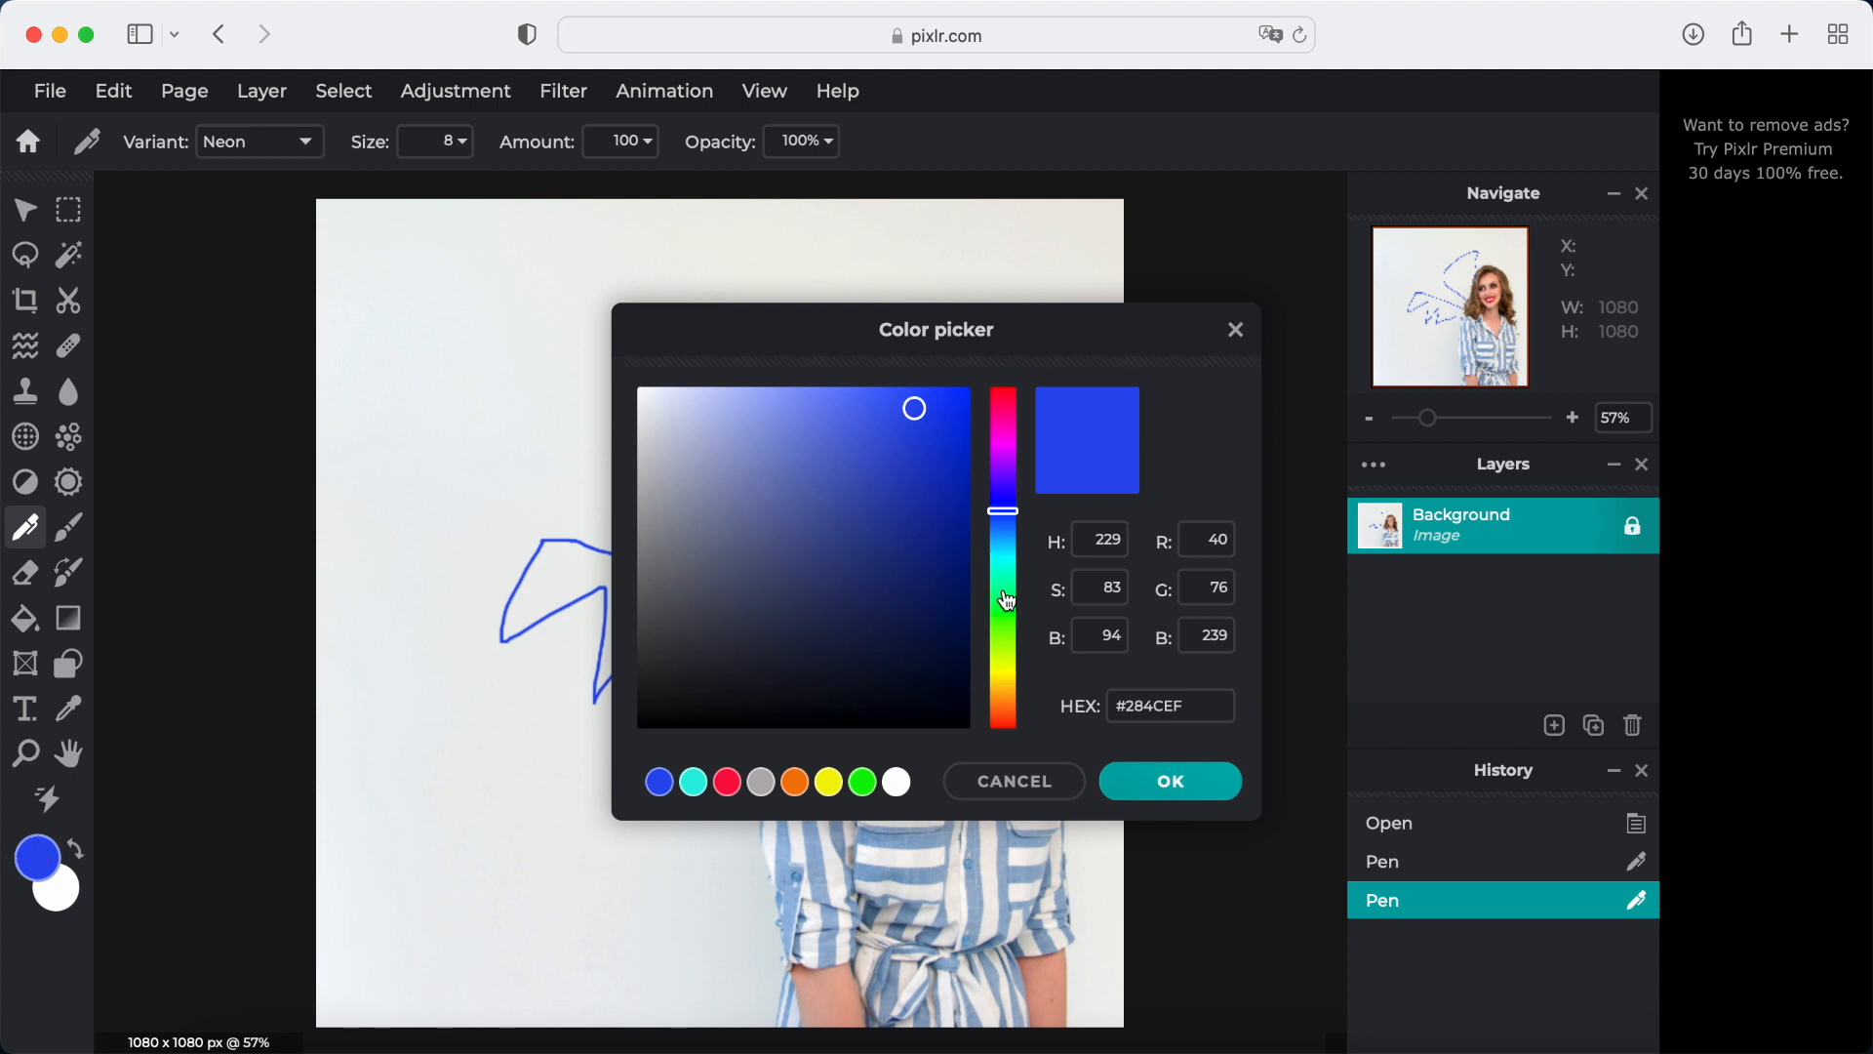
click(1004, 695)
drag(915, 407, 977, 390)
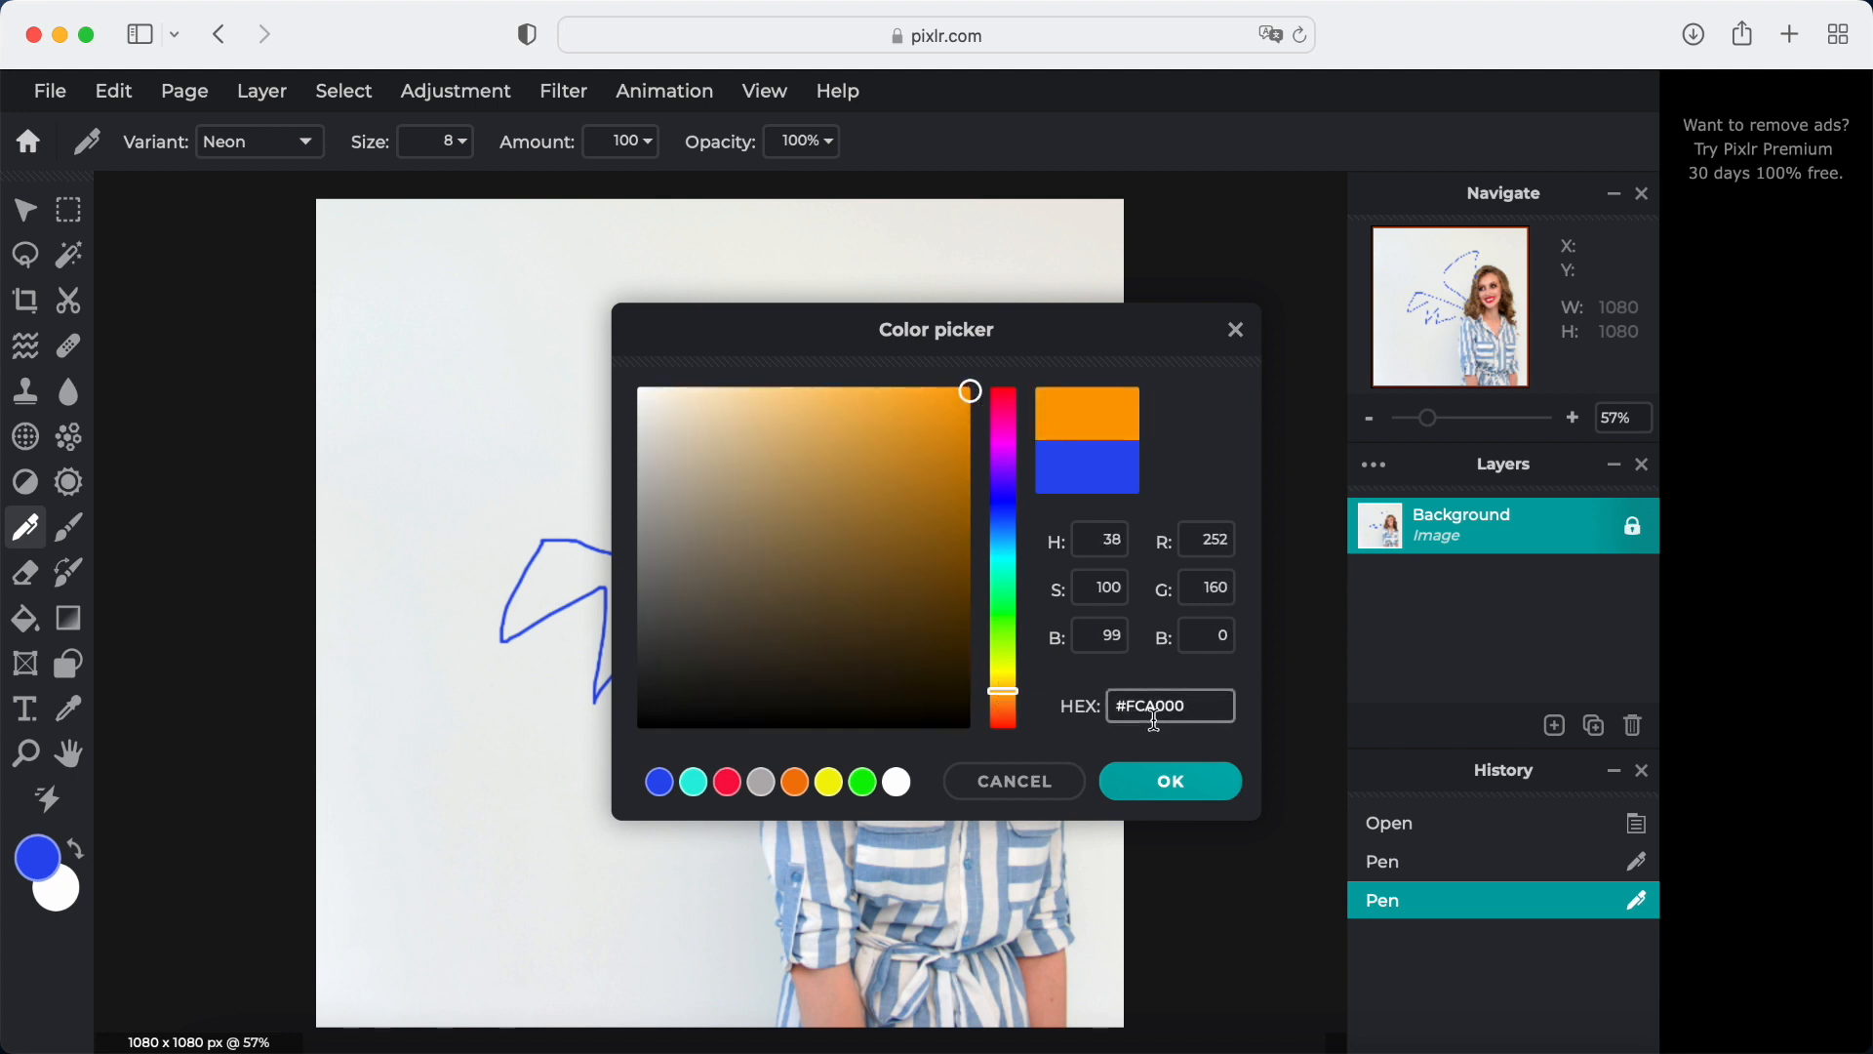
click(1170, 795)
Handwrite the word NEON in orange neon strokes across the wall above the blue drawing
drag(425, 367, 426, 488)
mouse_move(426, 368)
mouse_down()
mouse_move(499, 501)
mouse_move(507, 333)
mouse_move(517, 481)
mouse_move(530, 425)
mouse_move(568, 425)
mouse_move(597, 480)
mouse_up()
mouse_move(645, 317)
mouse_down()
mouse_move(605, 474)
mouse_move(649, 325)
mouse_up()
drag(772, 358, 767, 533)
mouse_move(773, 363)
mouse_down()
mouse_move(806, 506)
mouse_move(865, 320)
mouse_up()
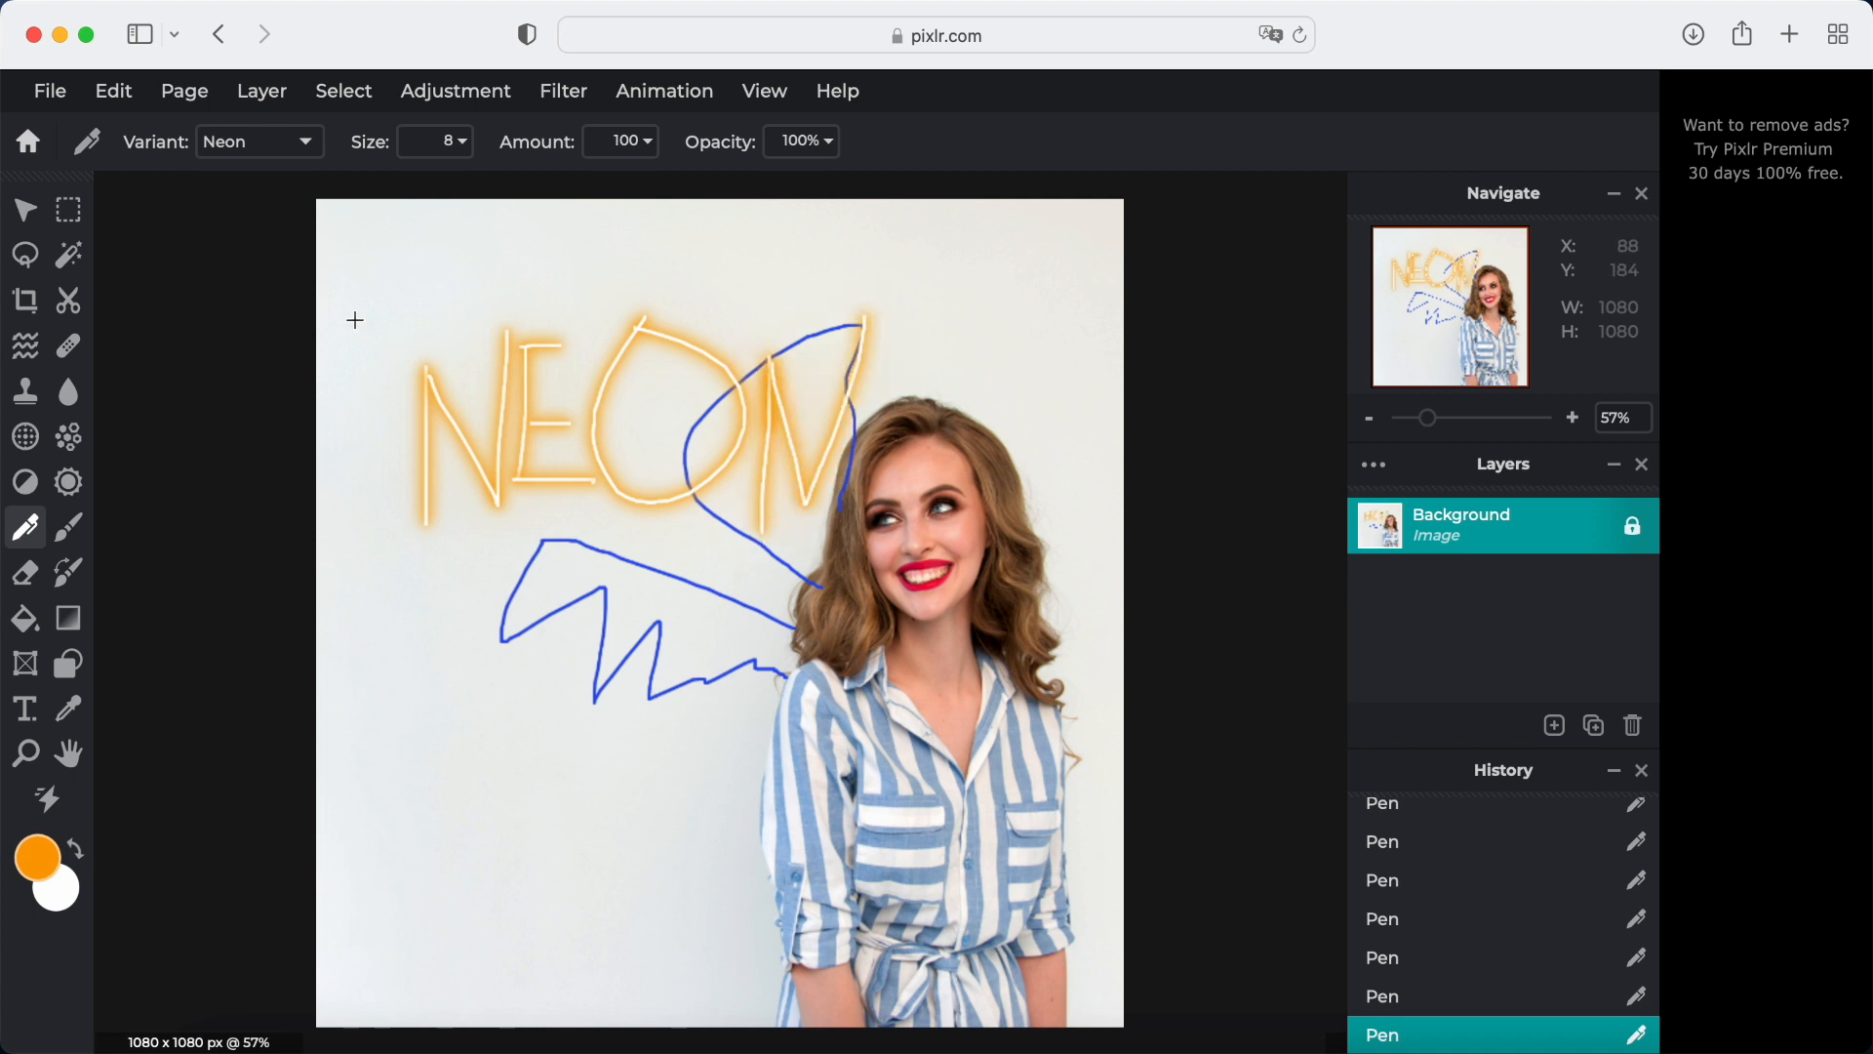
click(304, 144)
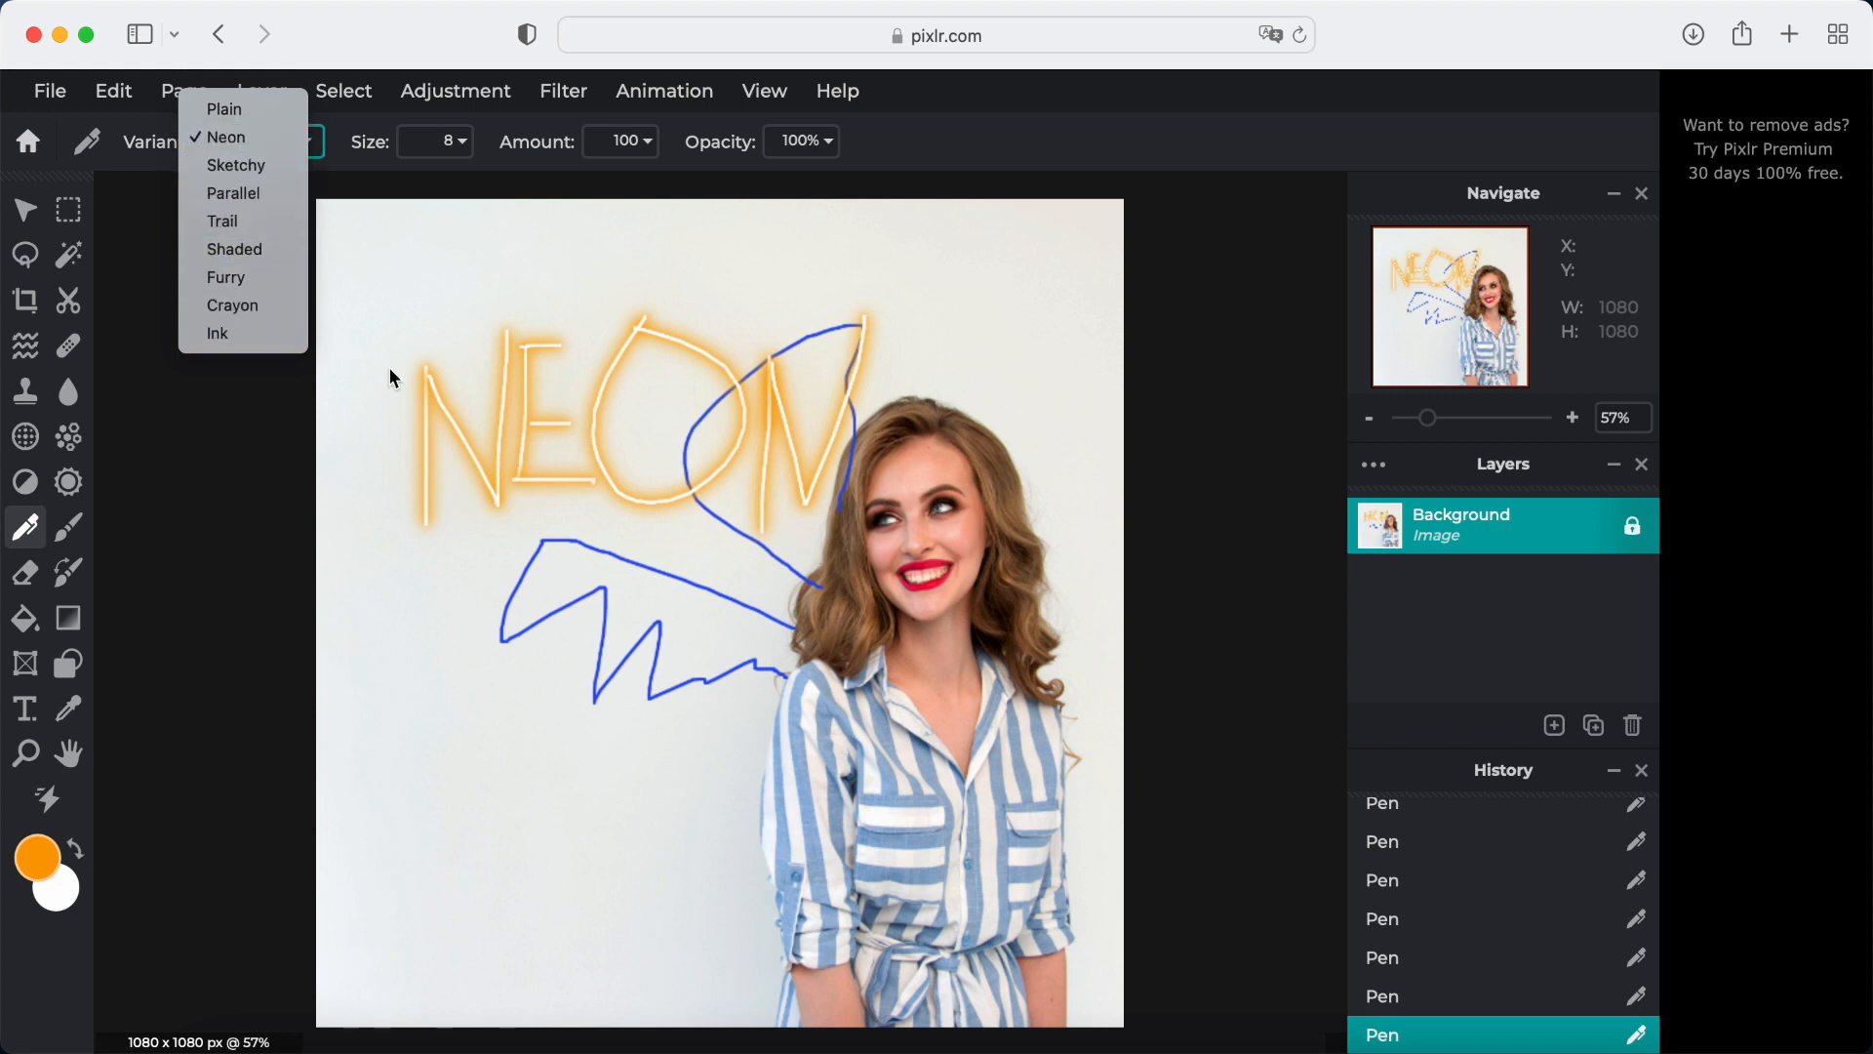
click(384, 435)
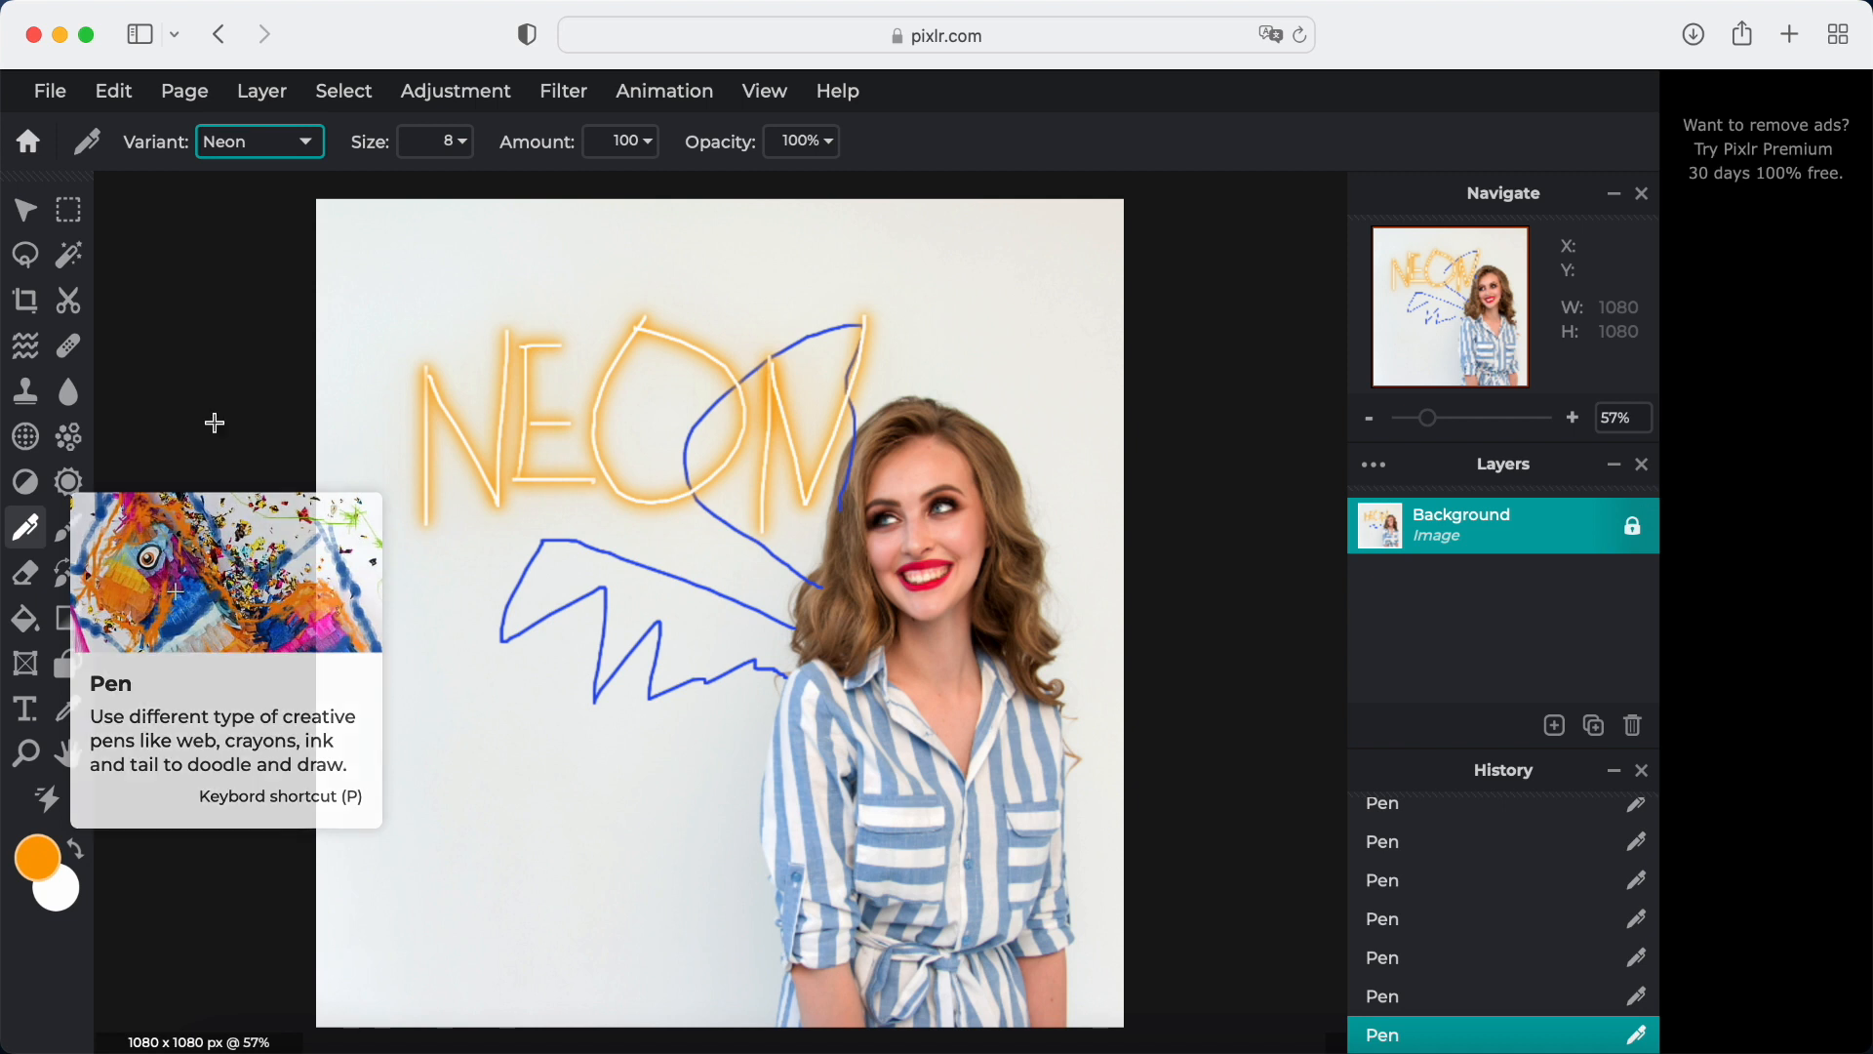
Undo all pen strokes, including the NEON lettering and the blue wing outlines
key(super+z)
key(super+z)
key(super+z)
key(super+z)
key(super+z)
key(super+z)
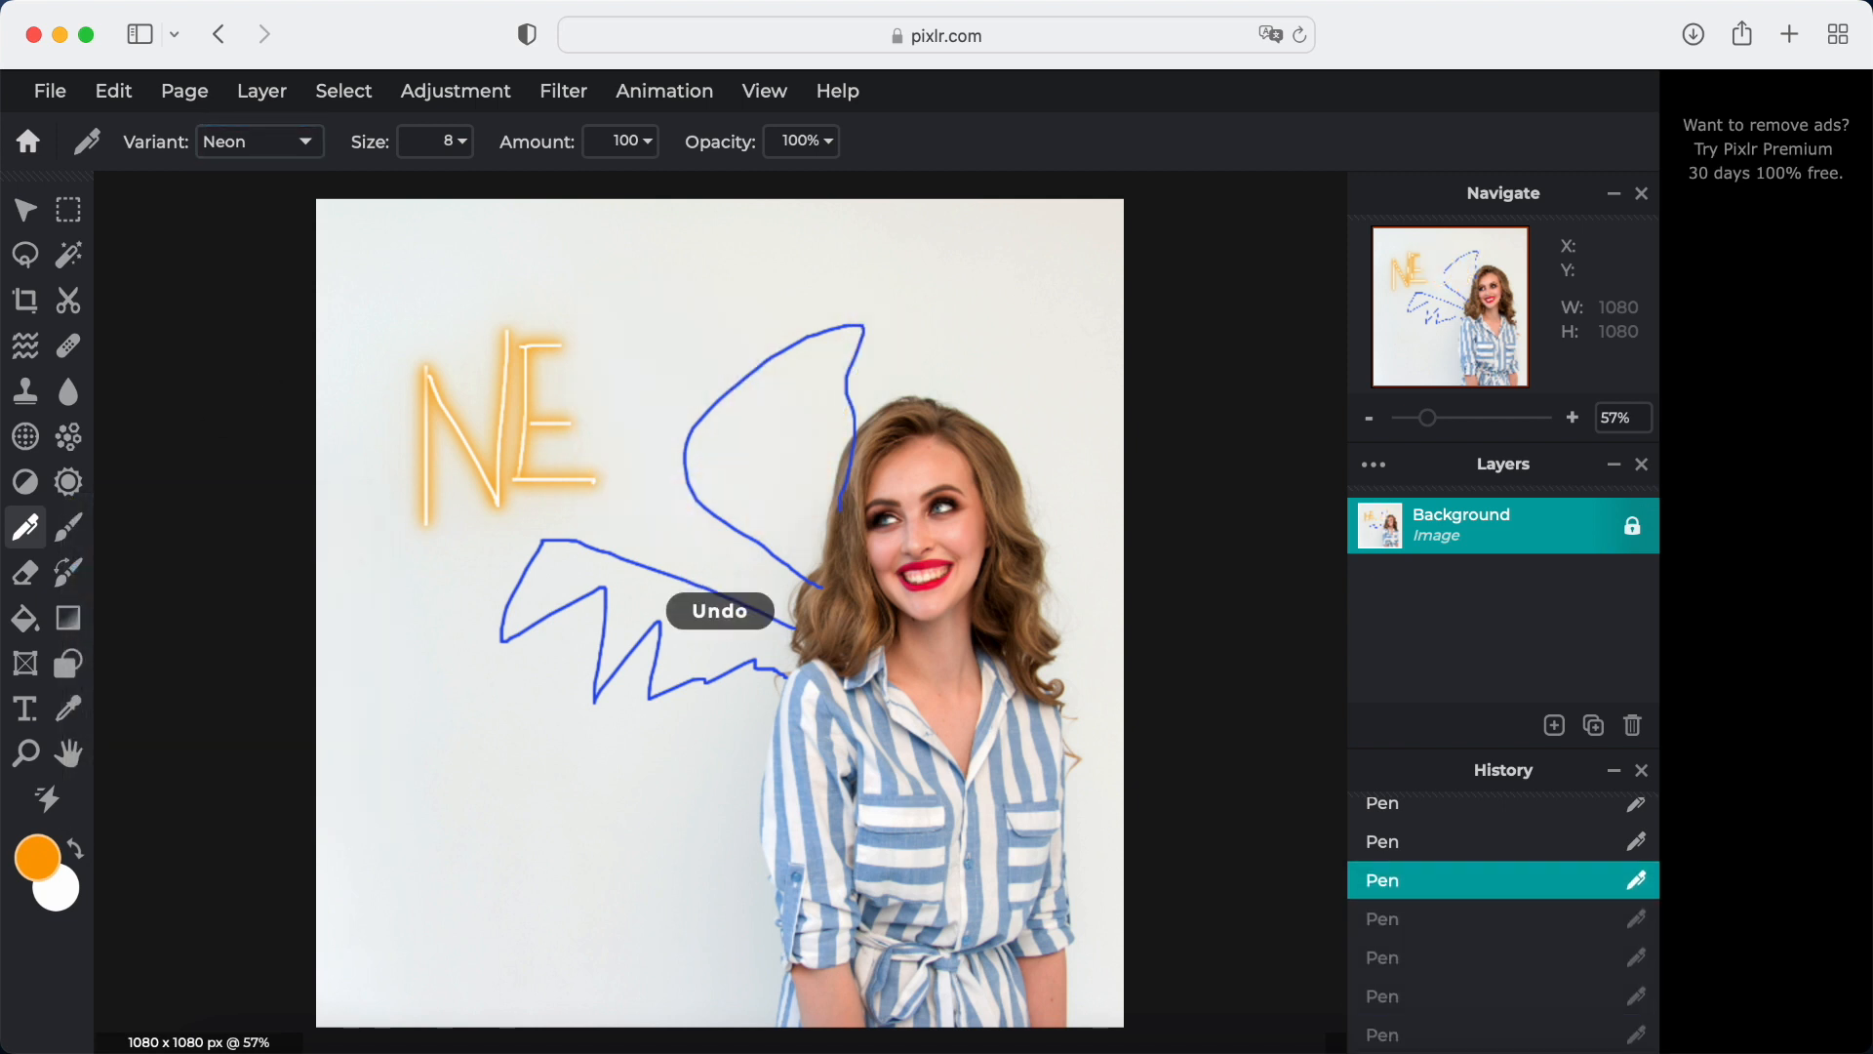
key(super+z)
key(super+z)
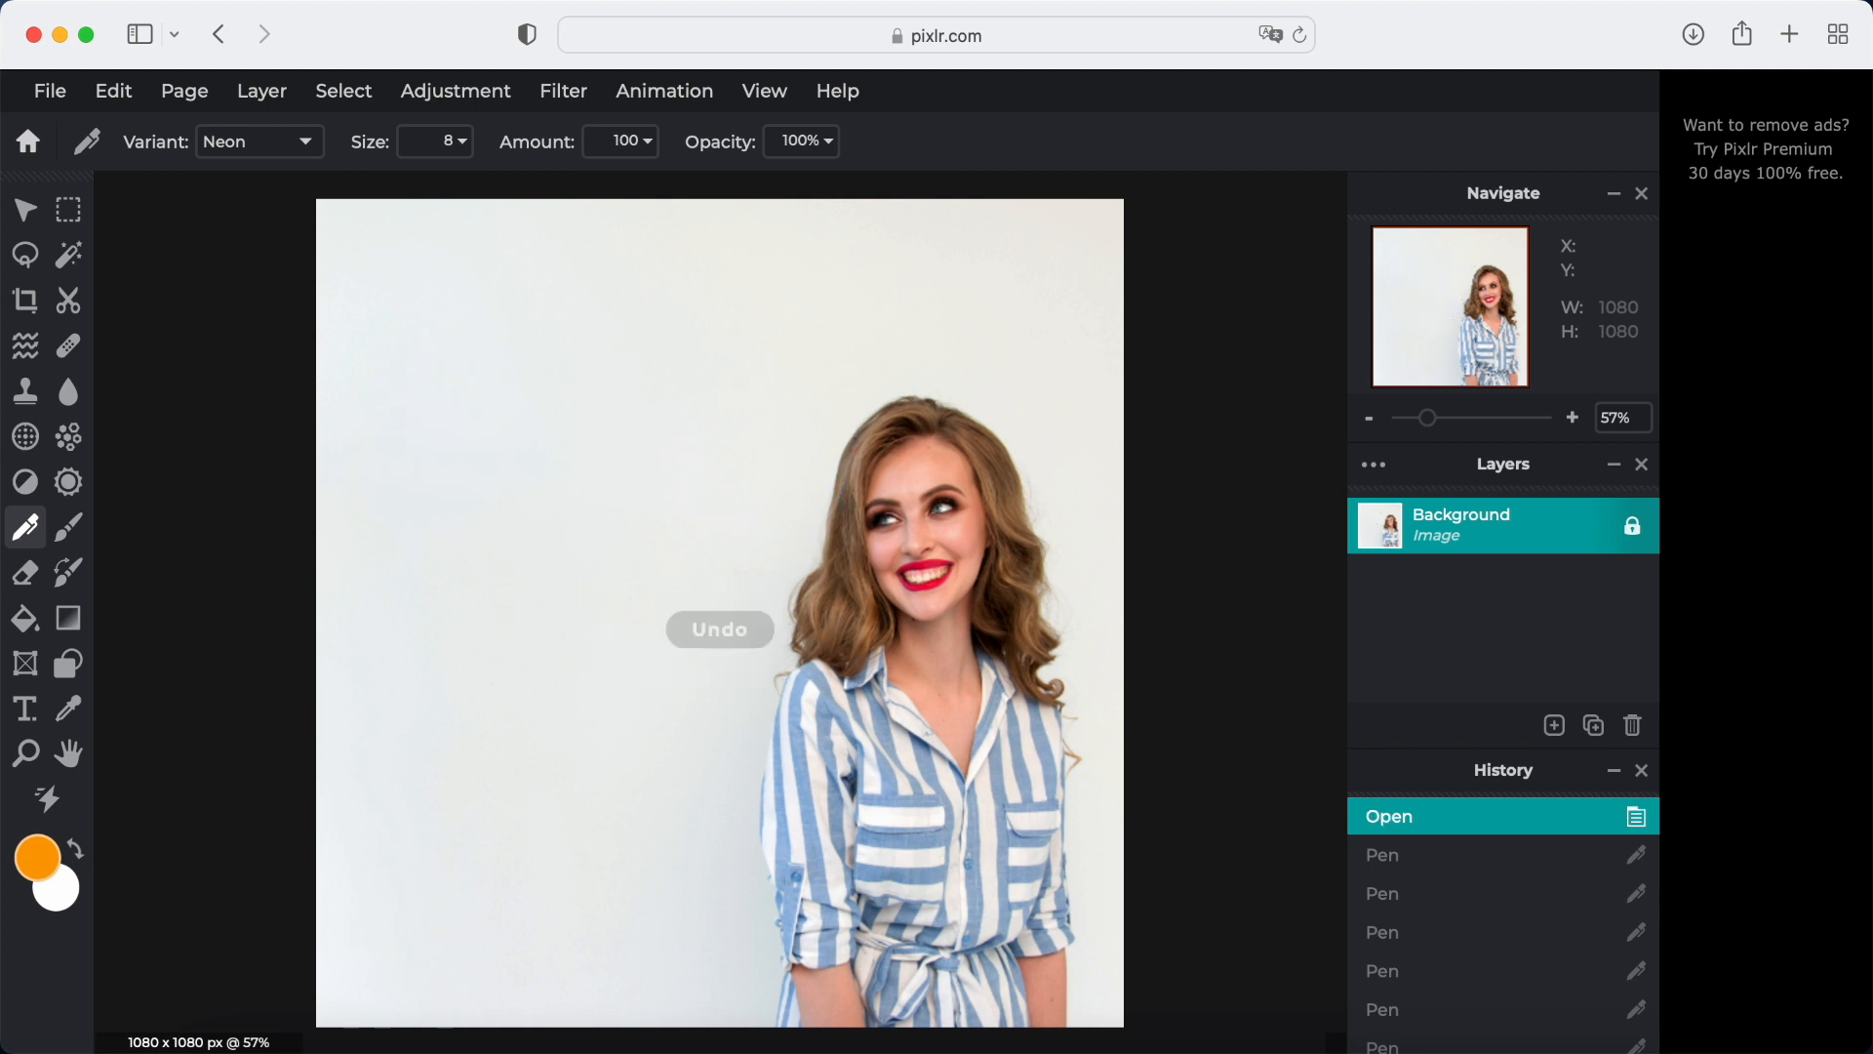
Activate the Draw tool and view its brush size, softness, step and preset options
click(73, 537)
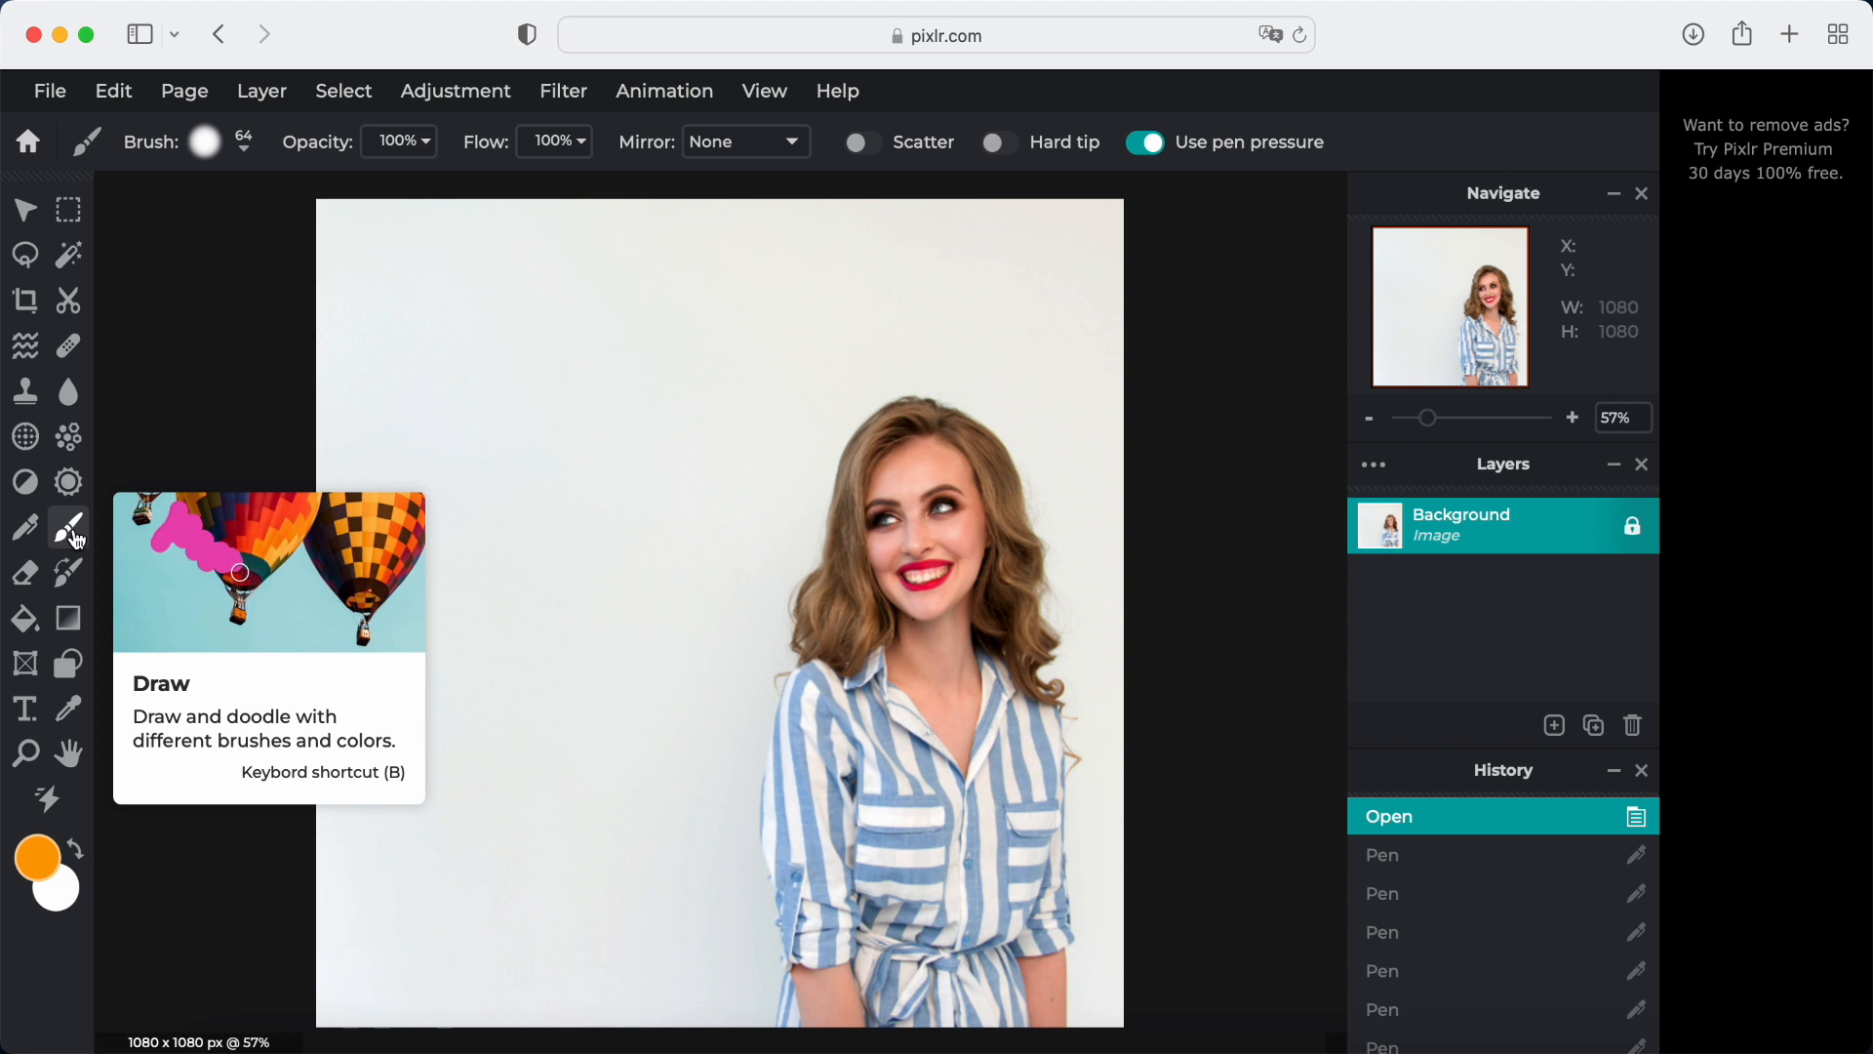
click(246, 152)
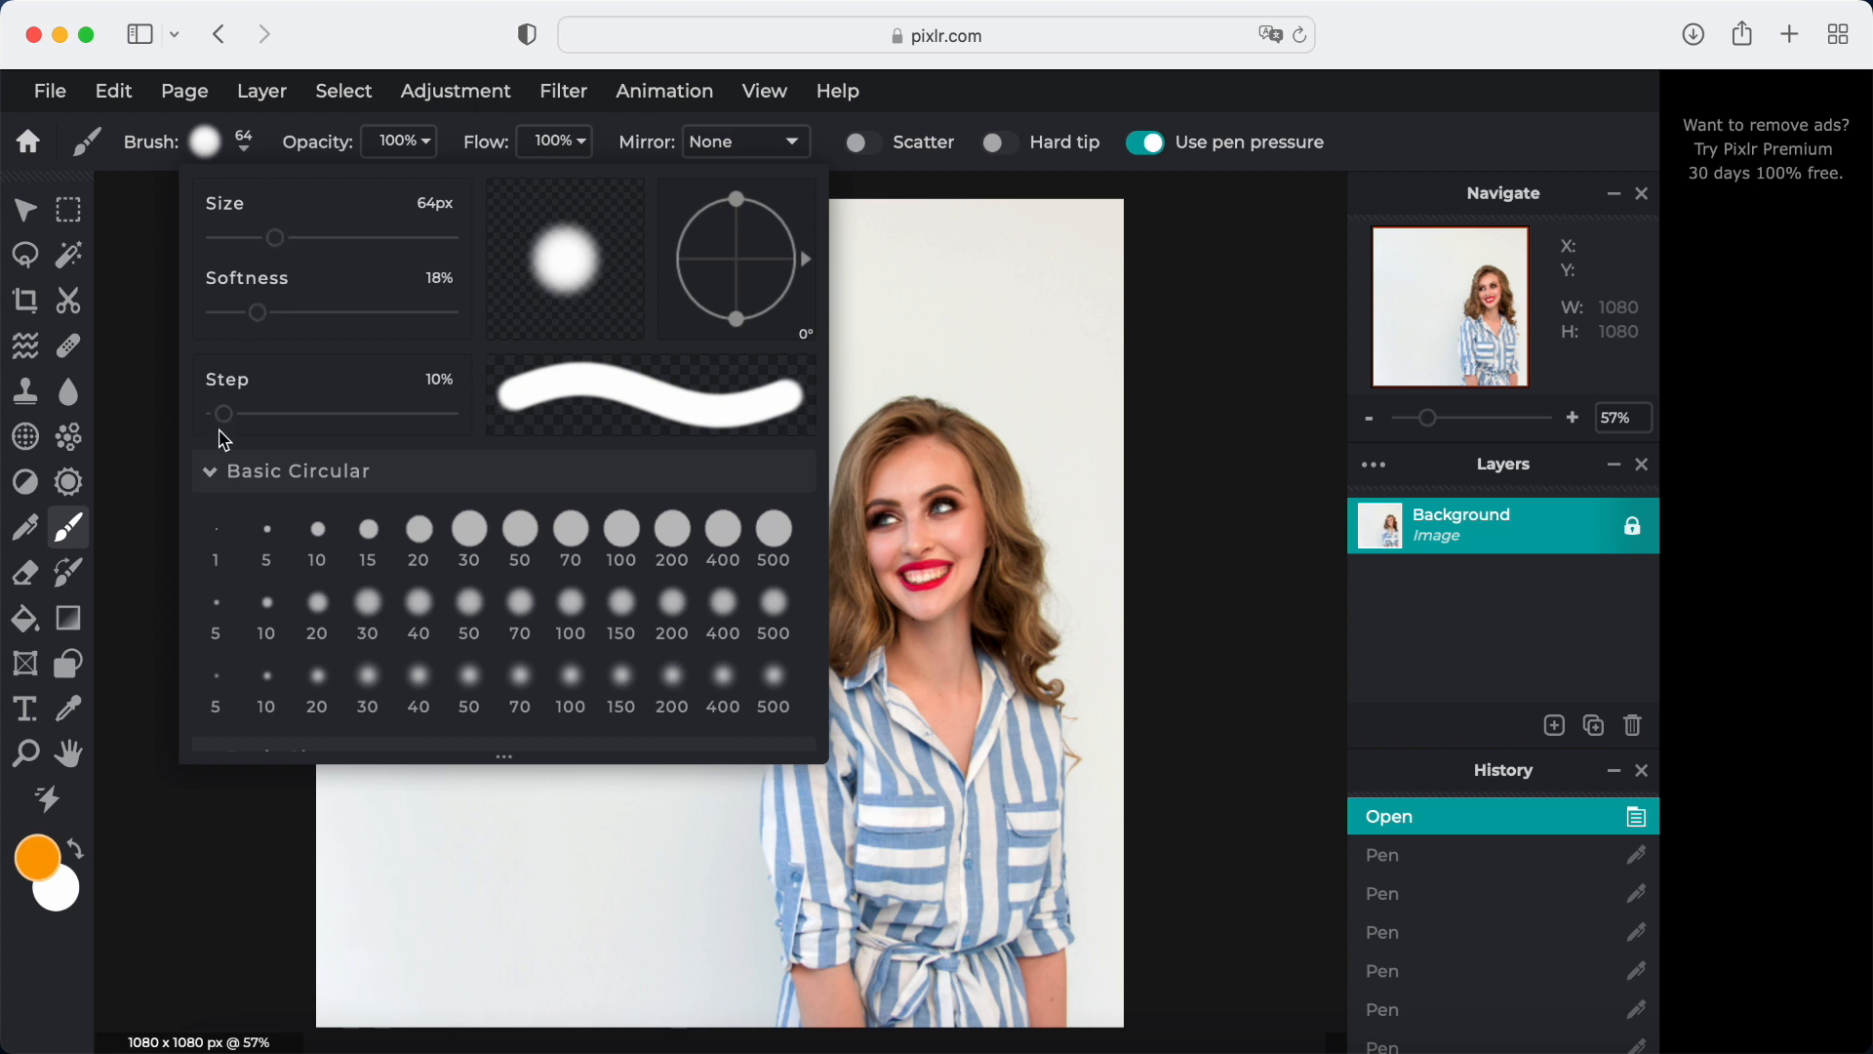
click(943, 343)
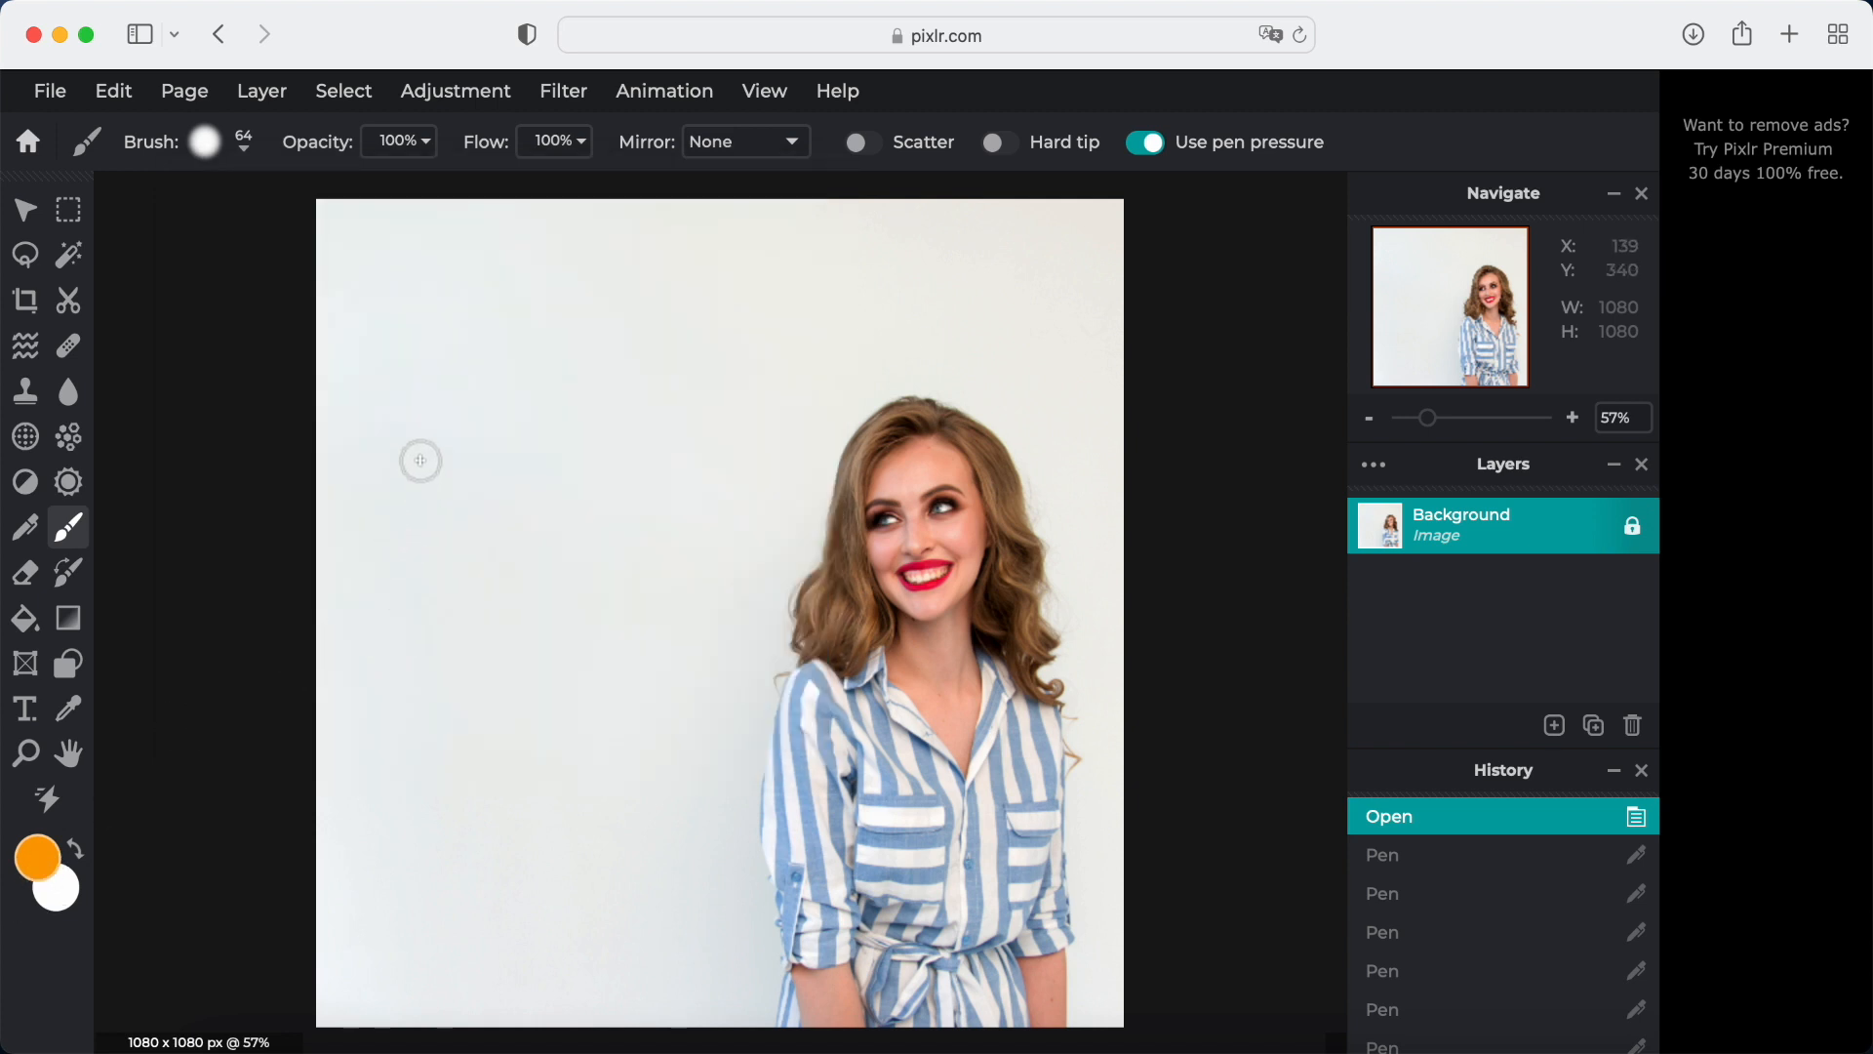
Test the 64 px orange brush with zigzag strokes on the blank wall, undoing each one
mouse_move(426, 453)
mouse_down()
mouse_move(583, 413)
mouse_move(571, 459)
mouse_move(487, 545)
mouse_move(533, 612)
mouse_move(534, 704)
mouse_up()
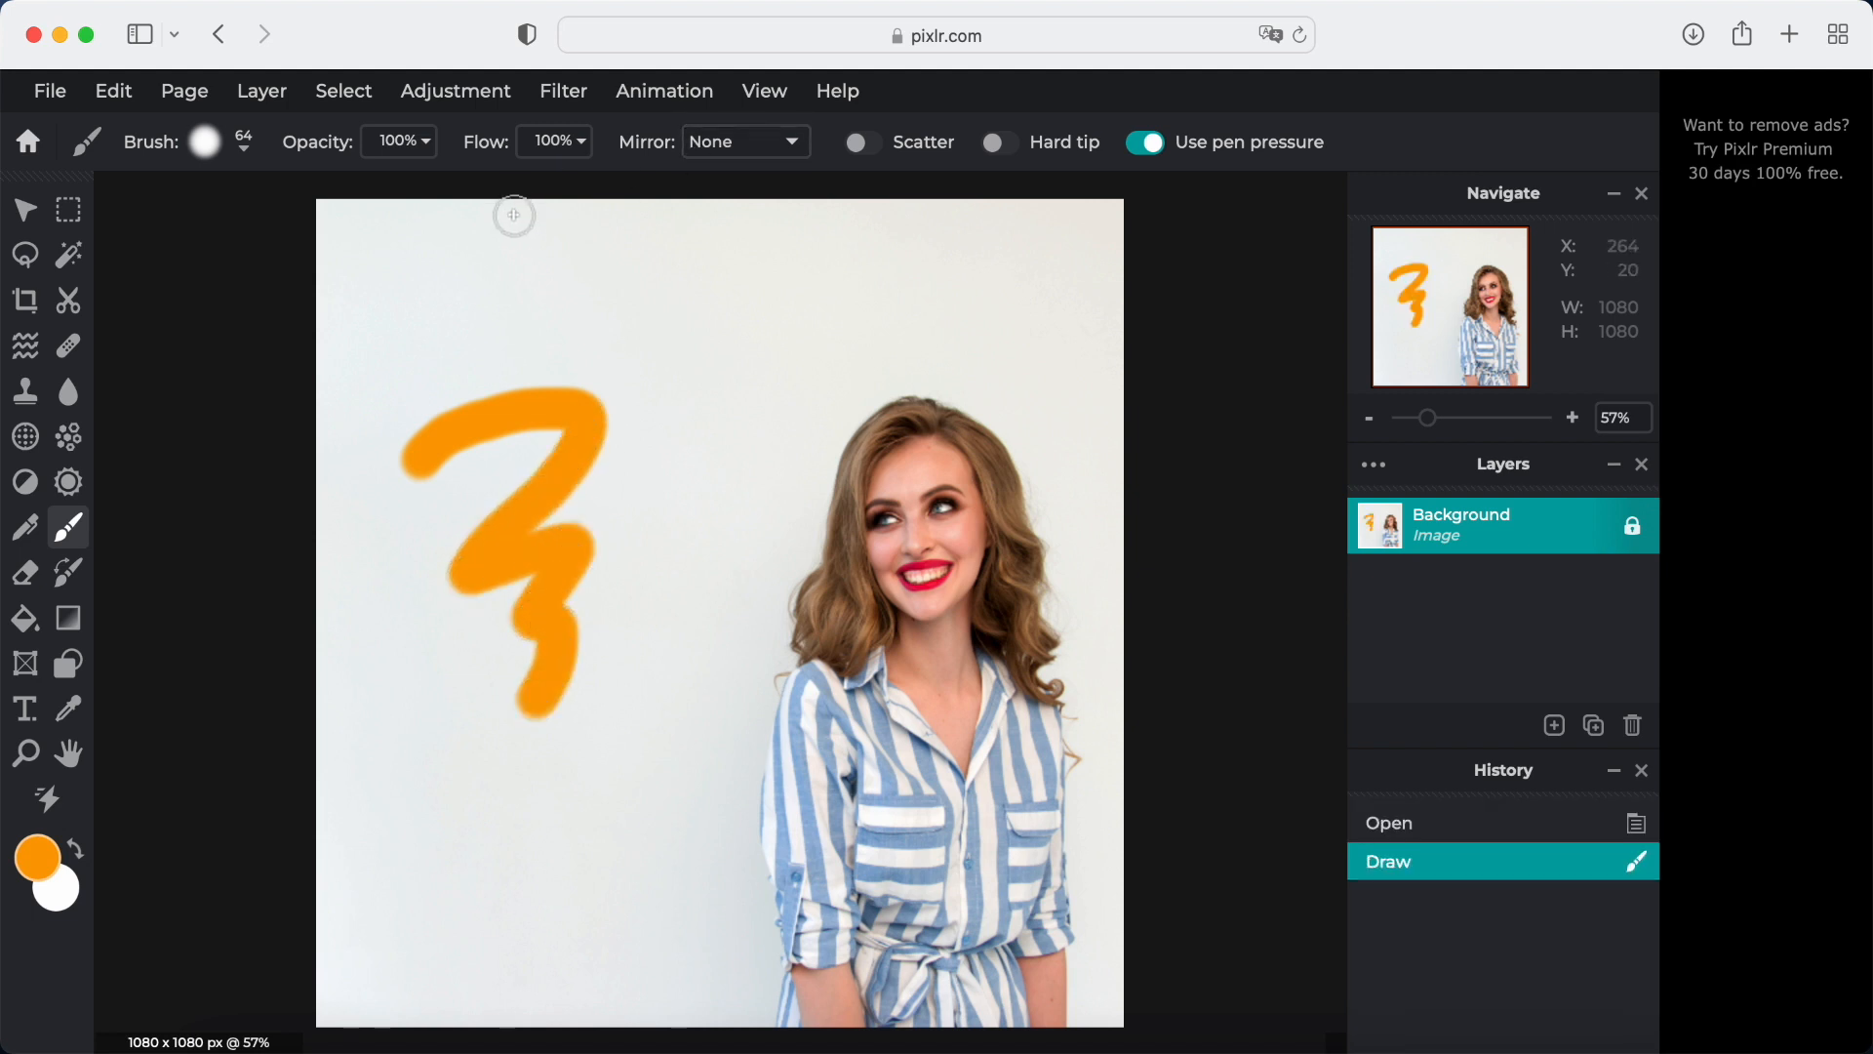
key(super+z)
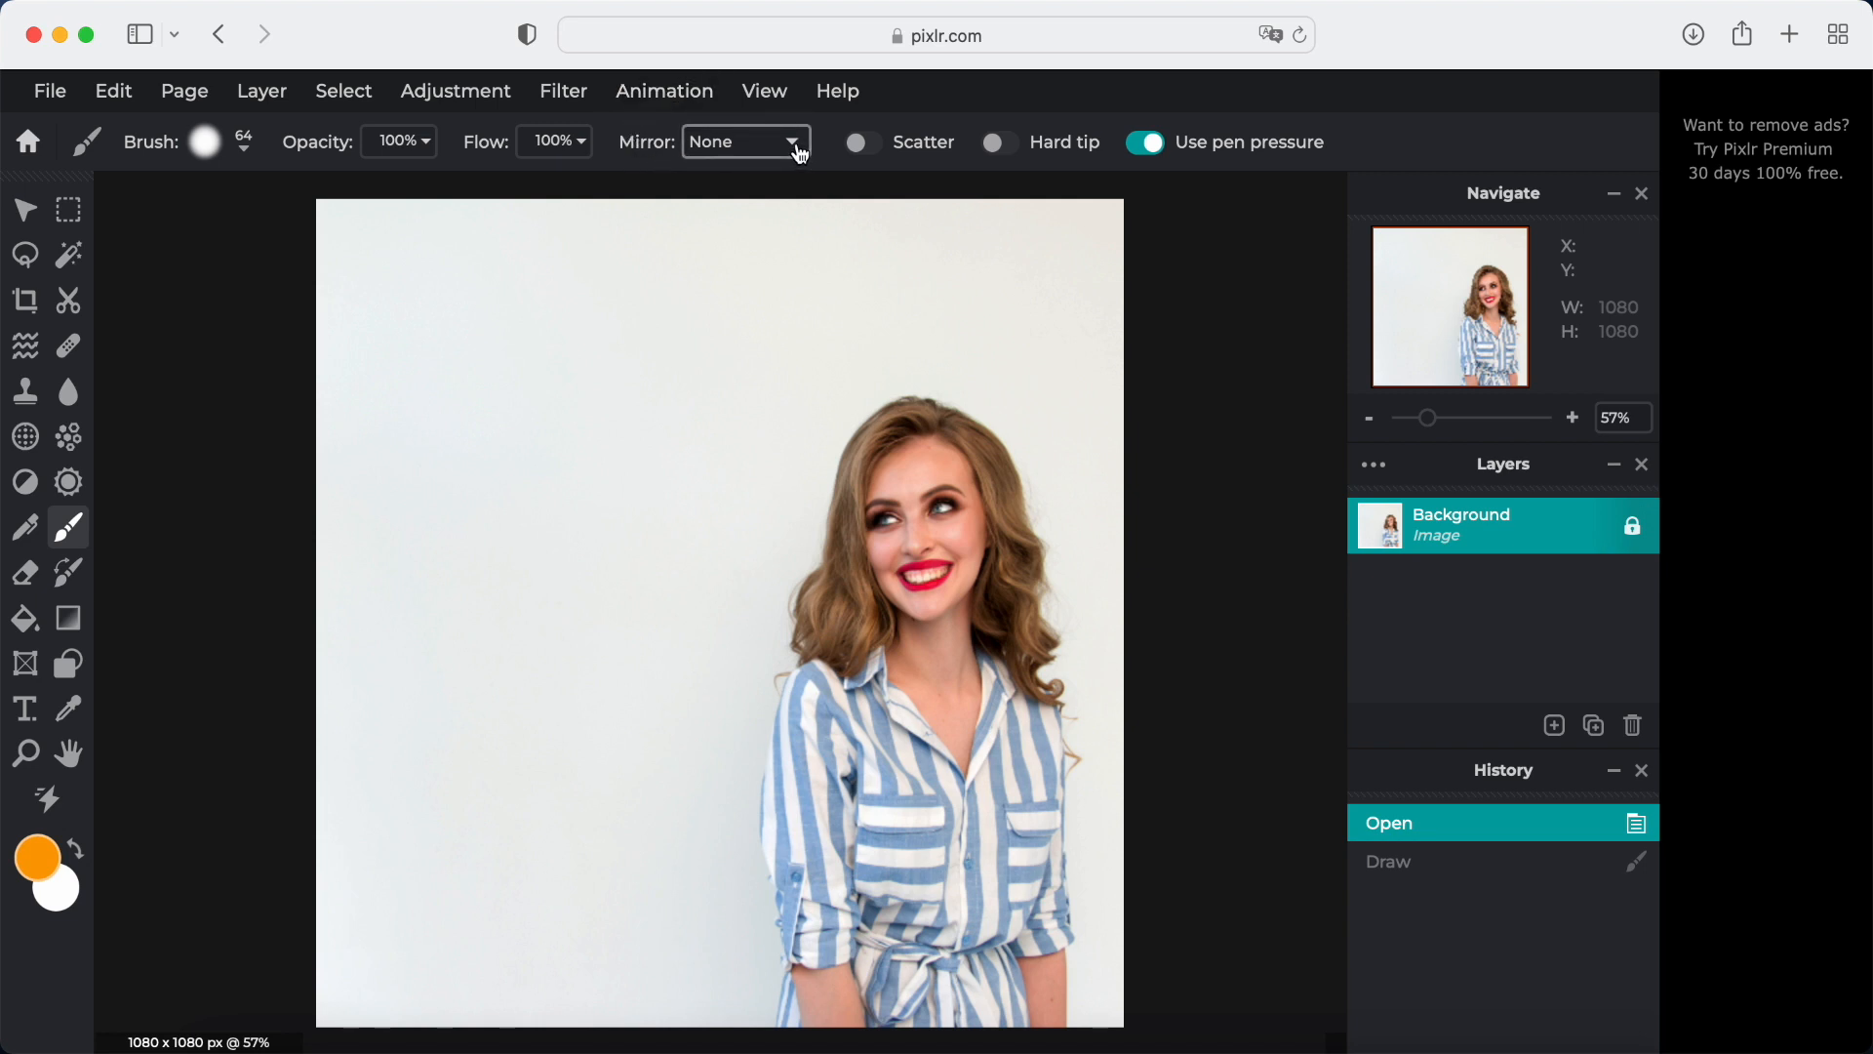
mouse_move(437, 459)
mouse_down()
mouse_move(535, 449)
mouse_move(520, 688)
mouse_up()
key(super+z)
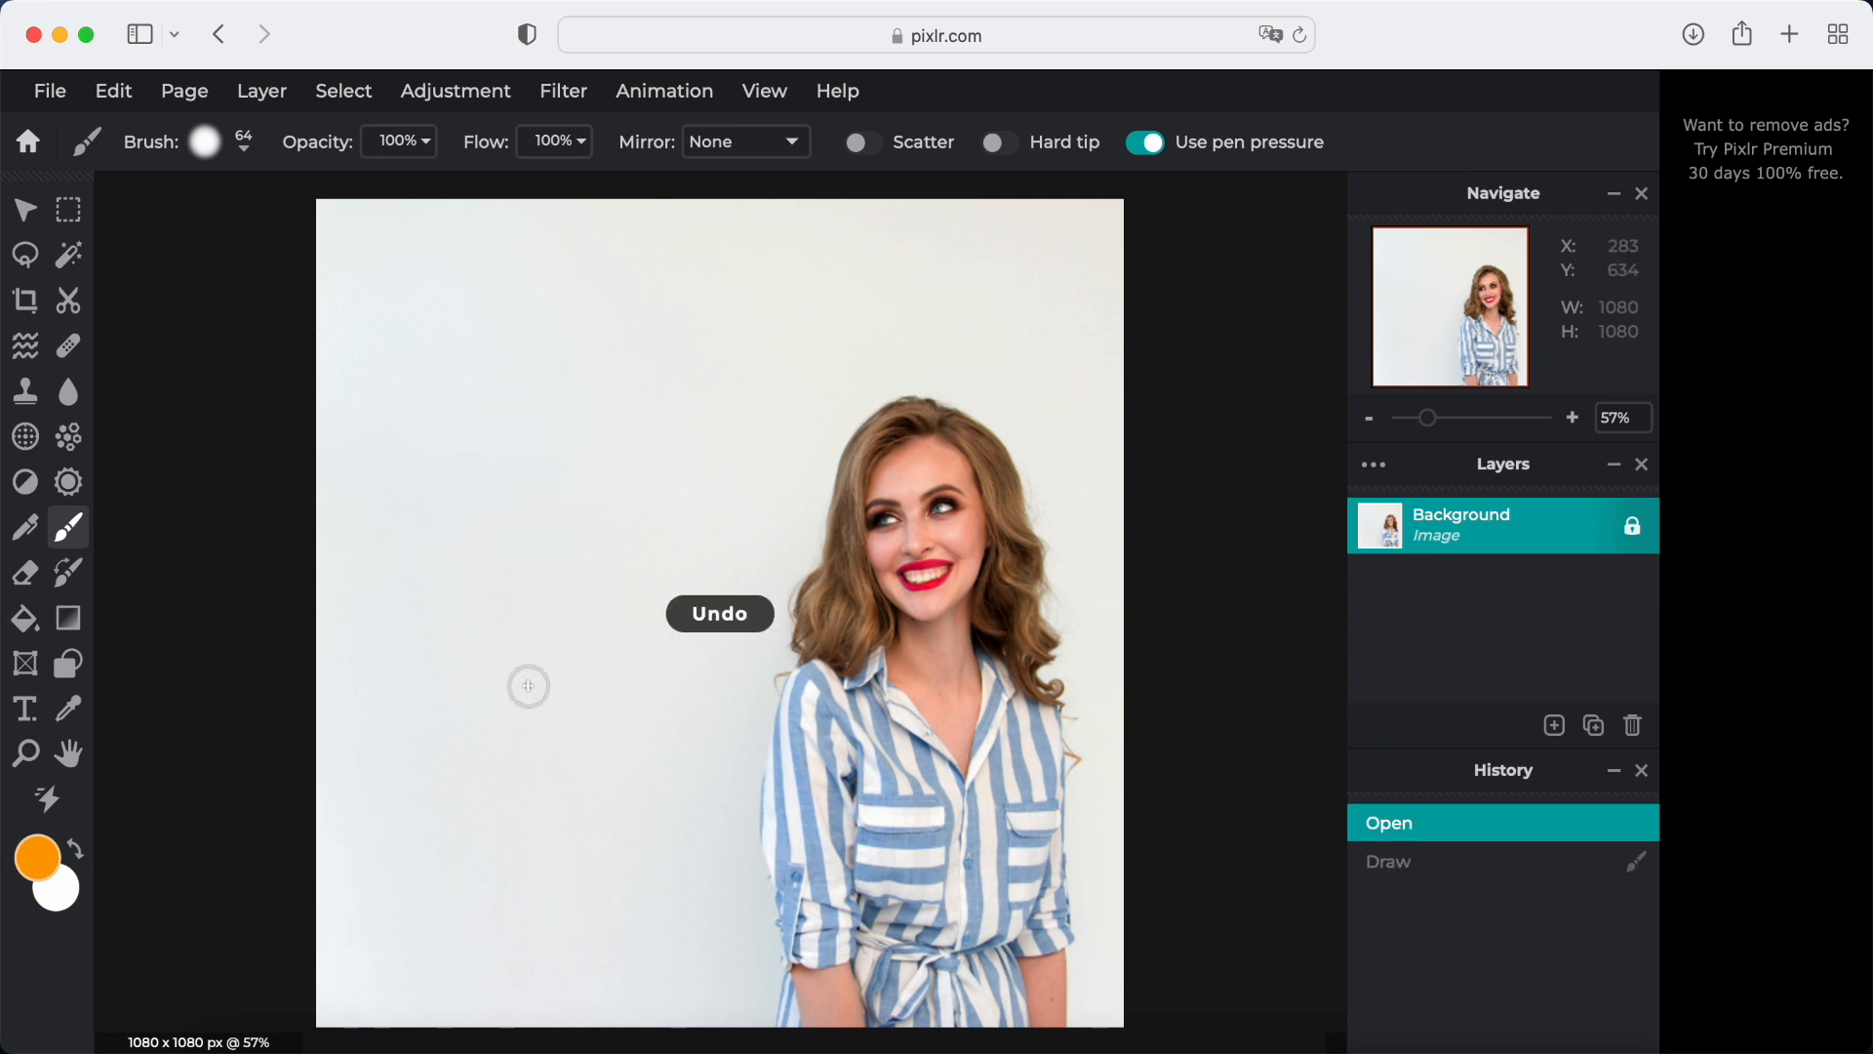
Set the brush mirror to Vertical, try a horizontal and an upright stroke on the wall, and undo both
click(801, 147)
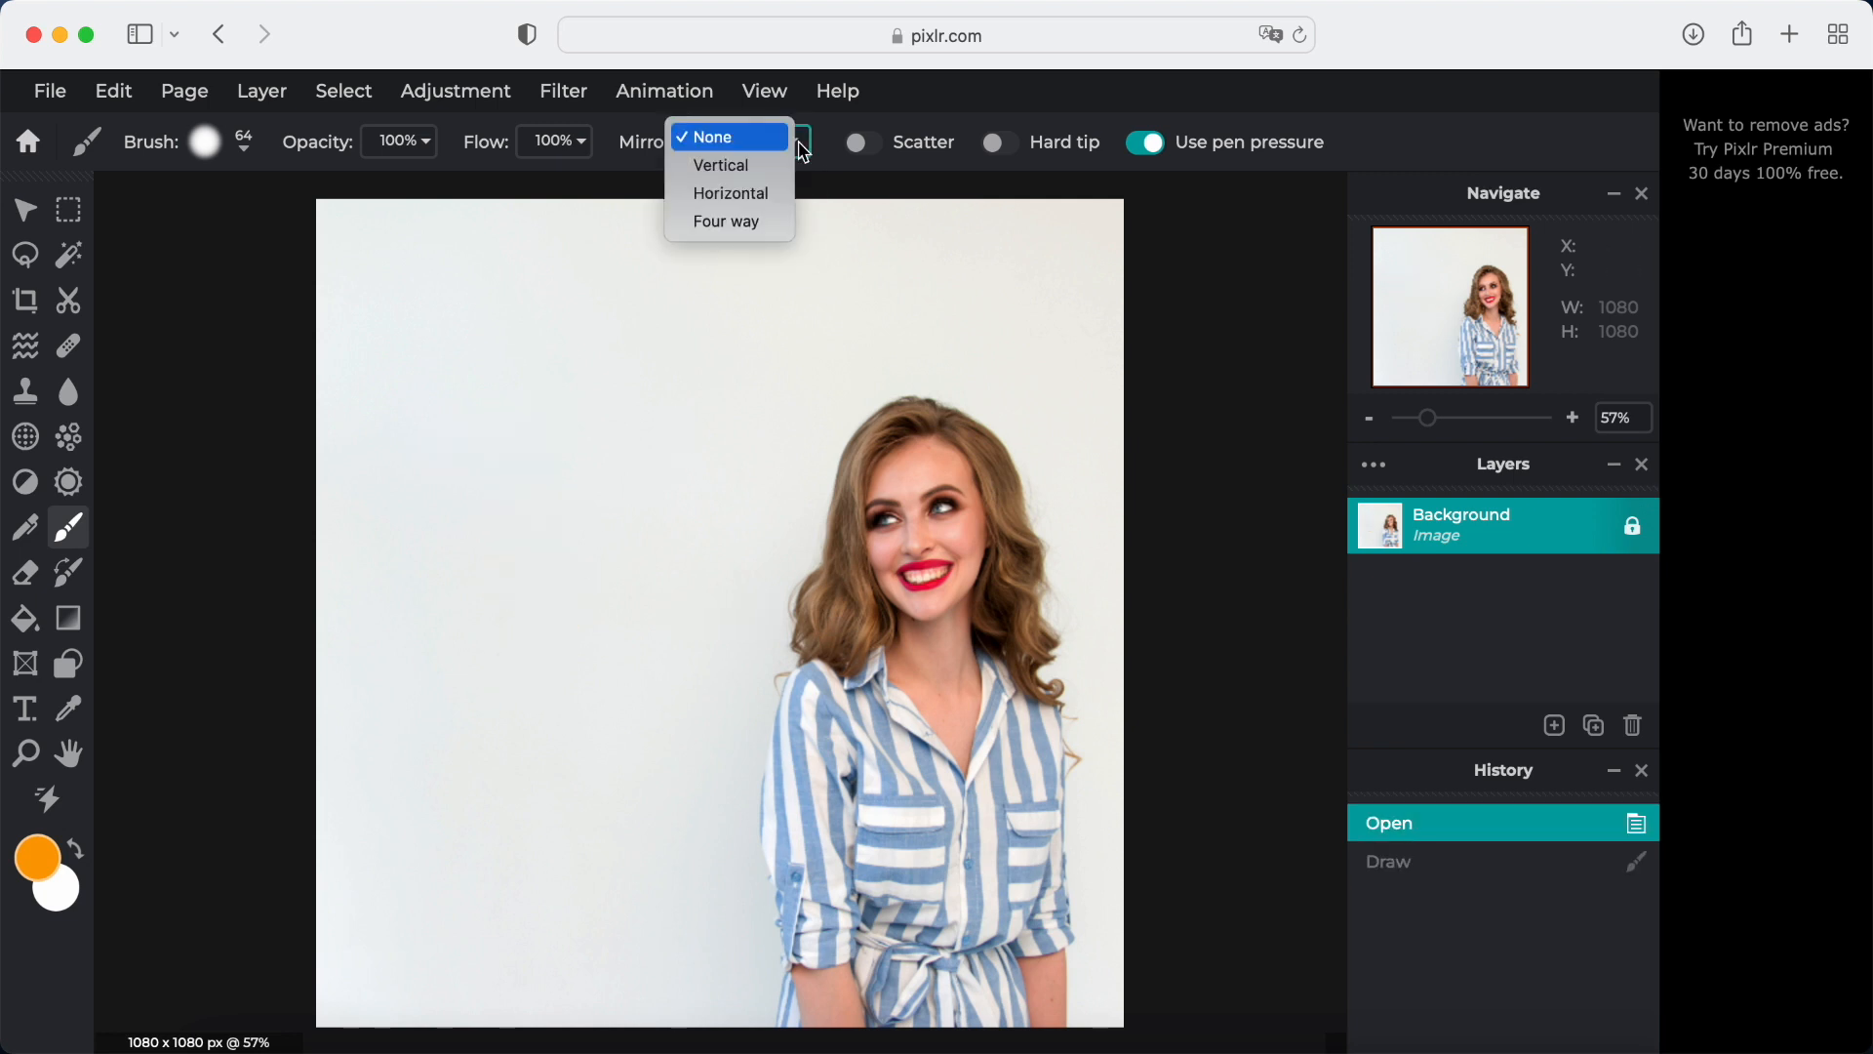
click(748, 181)
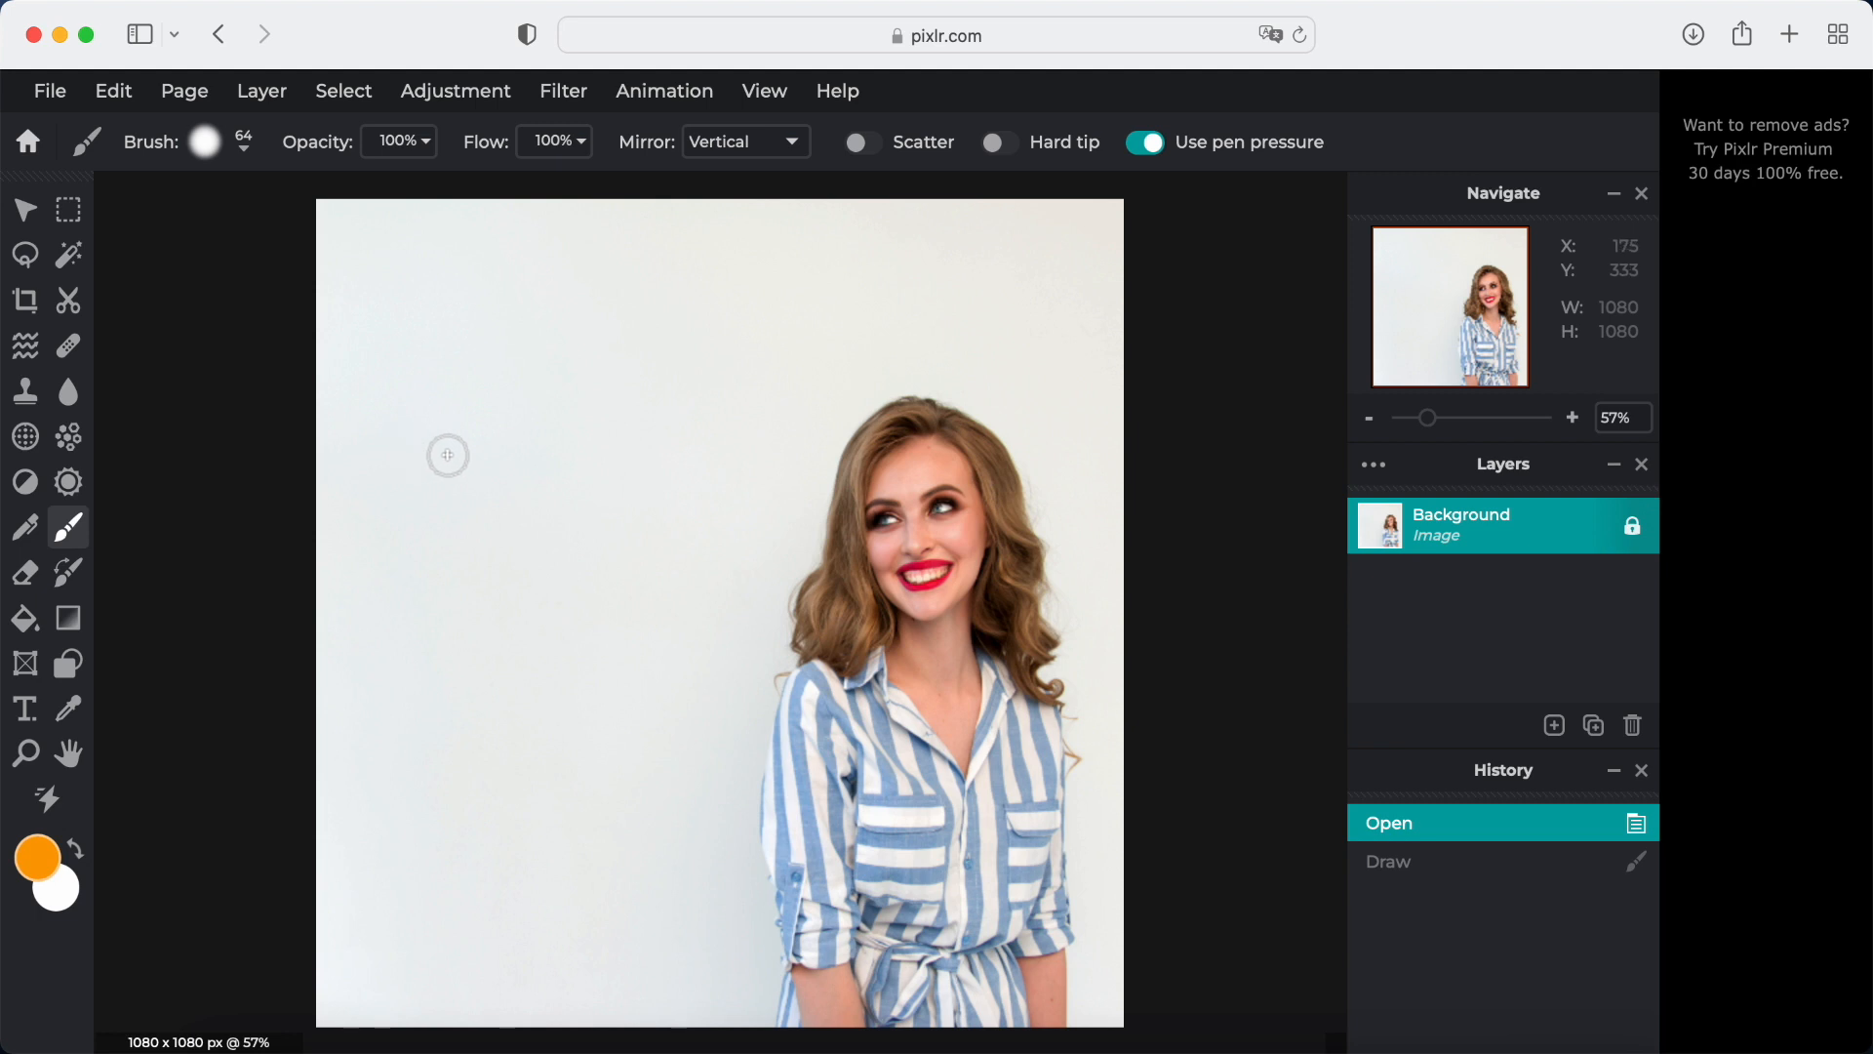
drag(417, 449, 571, 446)
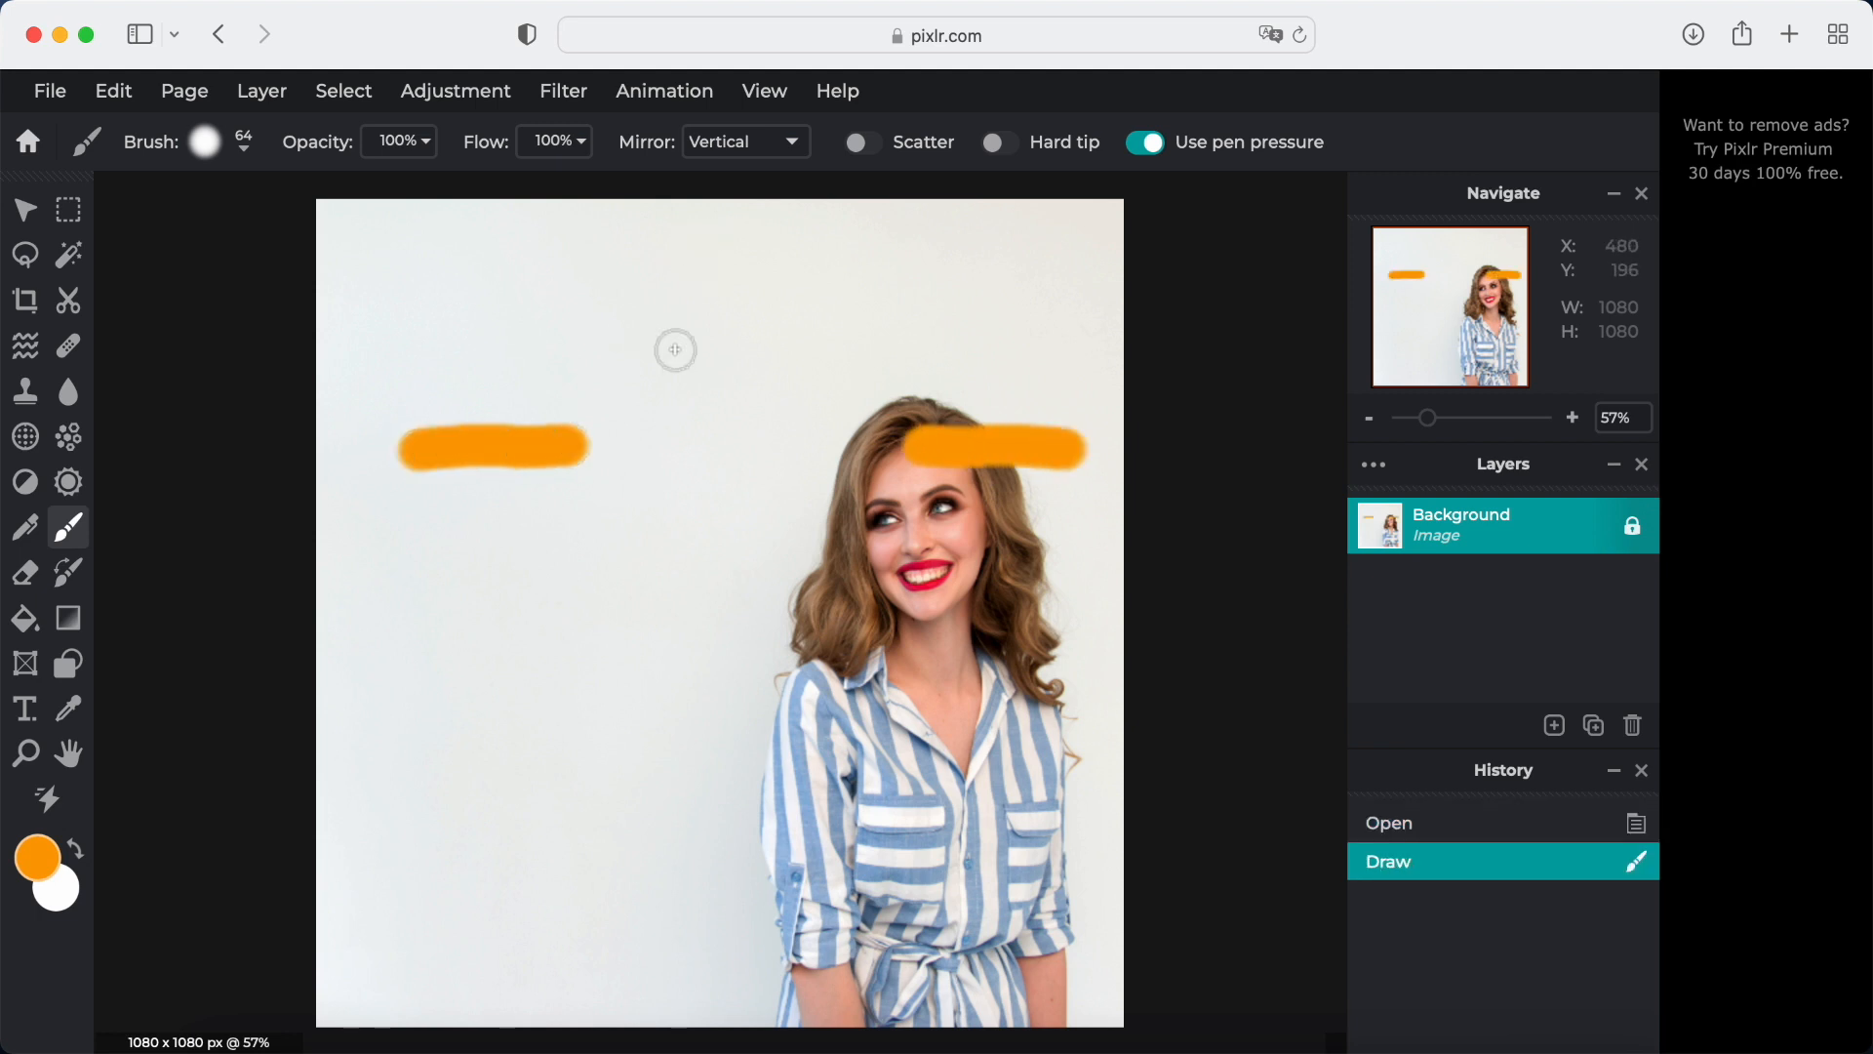
mouse_move(576, 312)
mouse_down()
mouse_move(572, 280)
mouse_move(573, 366)
mouse_up()
key(super+z)
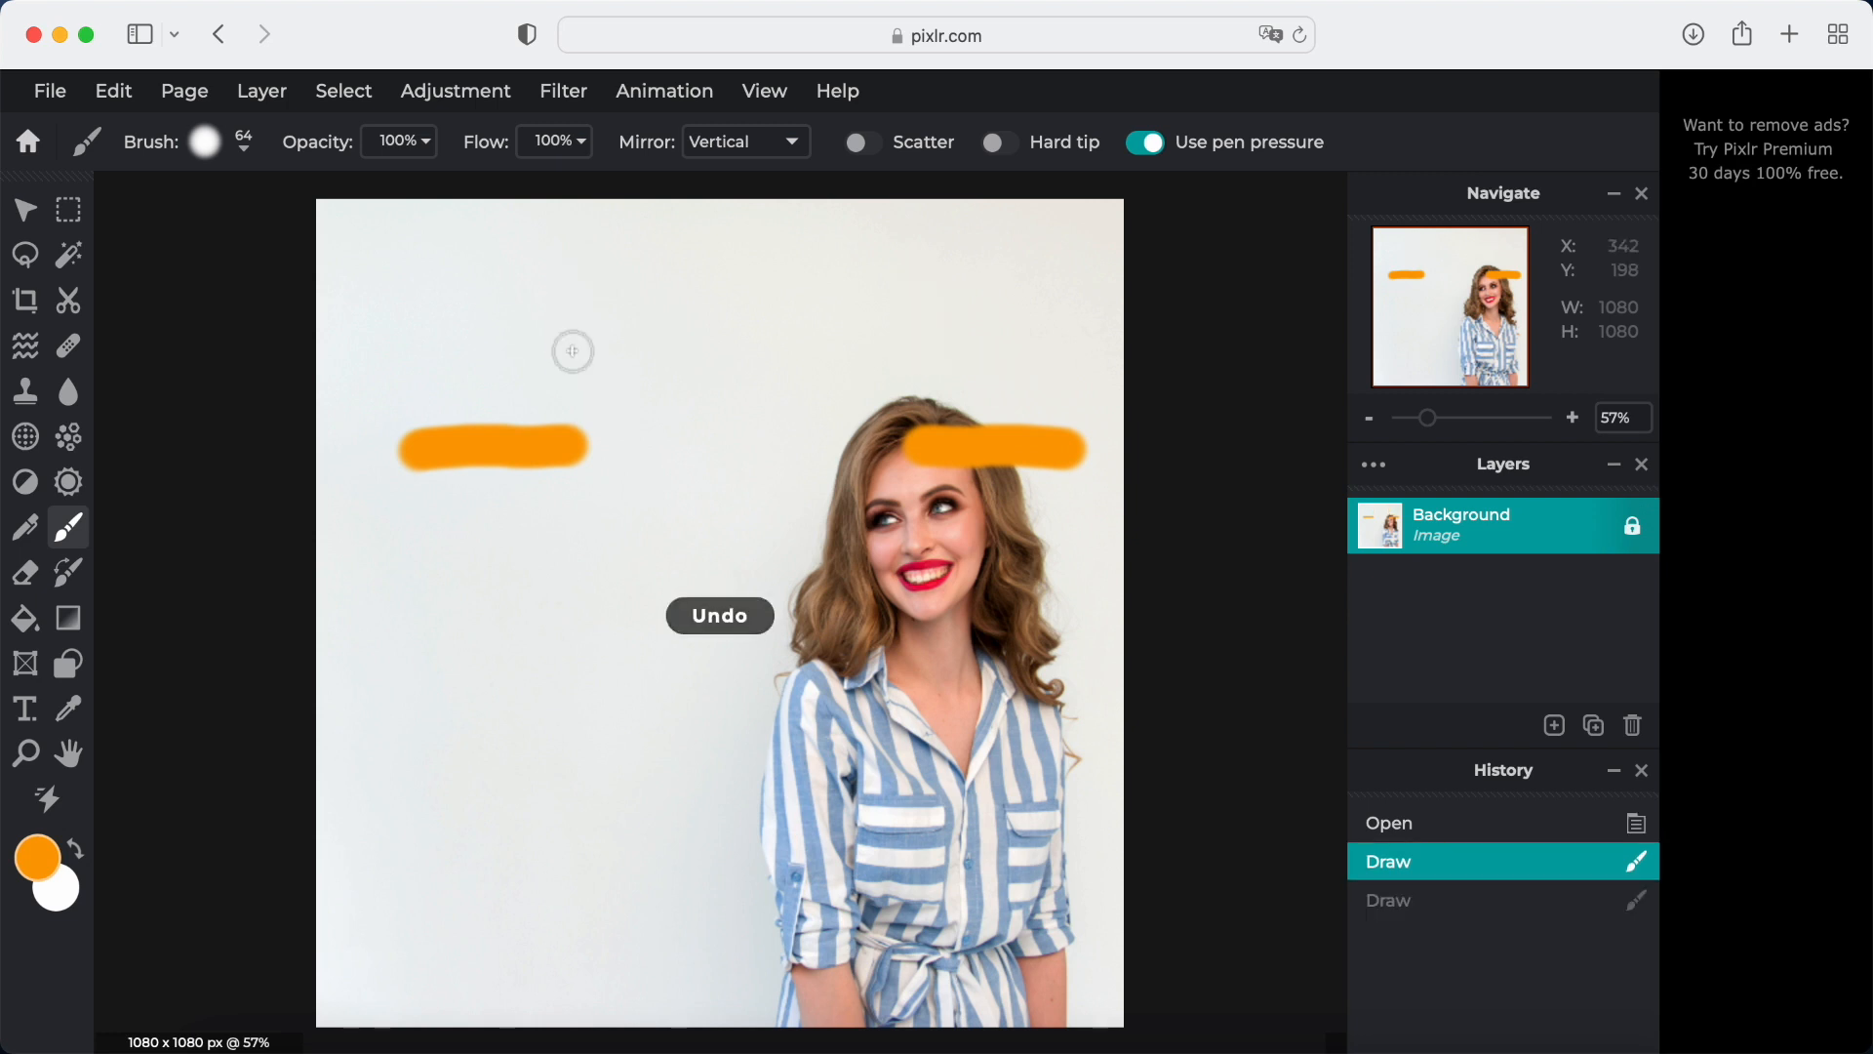
key(super+z)
Set the brush mirror to Horizontal, try a horizontal and an upright stroke on the wall, and undo both
click(806, 145)
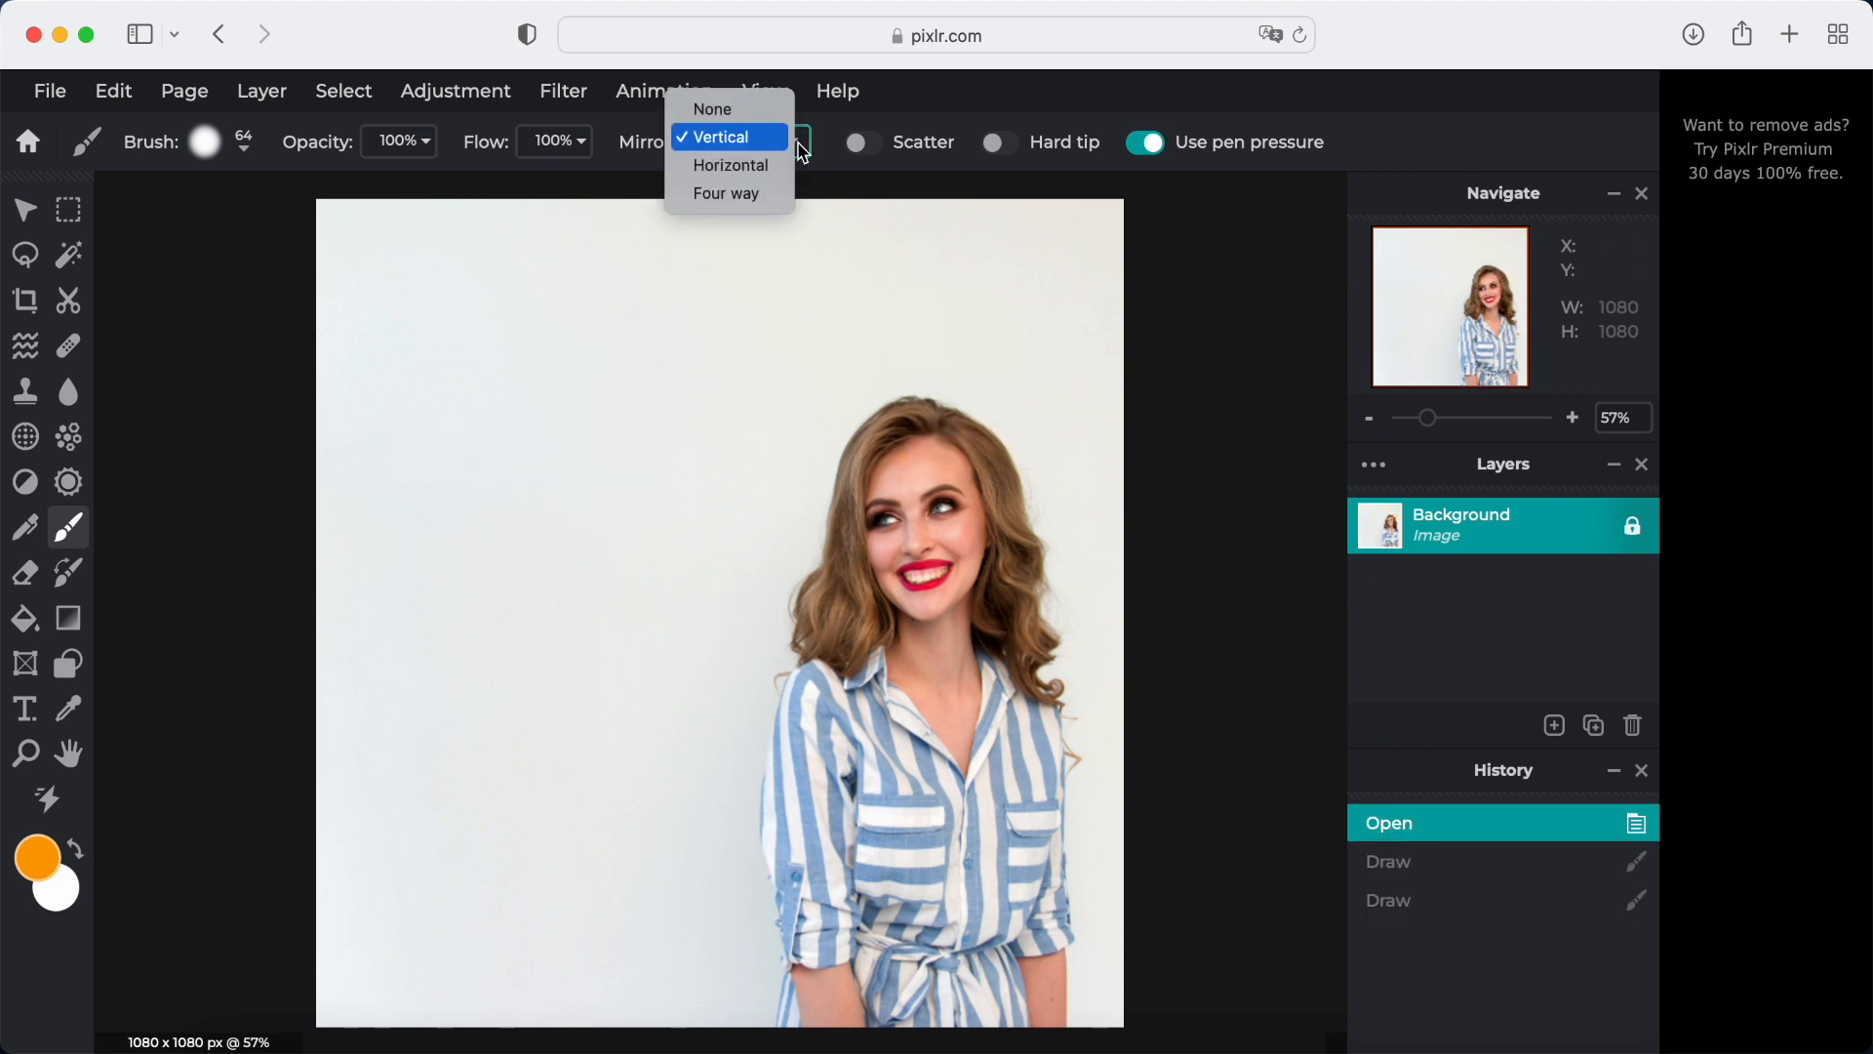
click(741, 169)
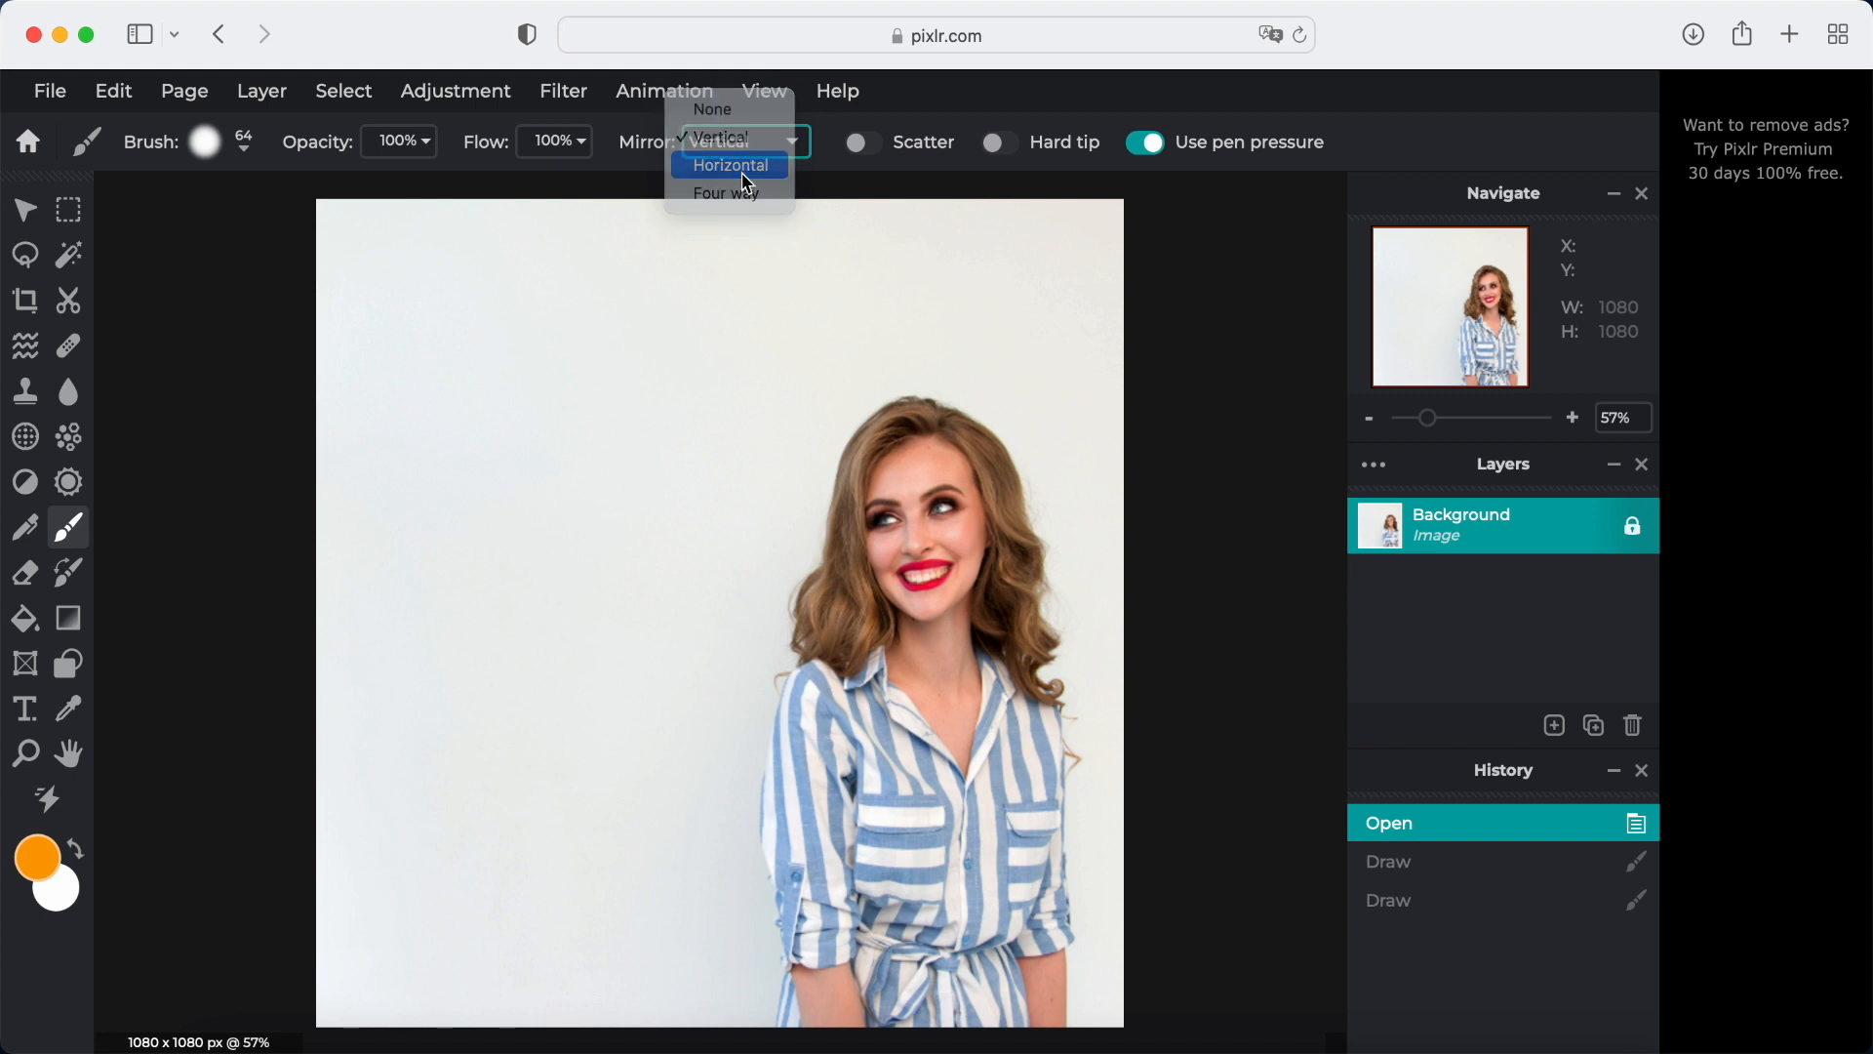
click(395, 500)
drag(395, 500, 527, 495)
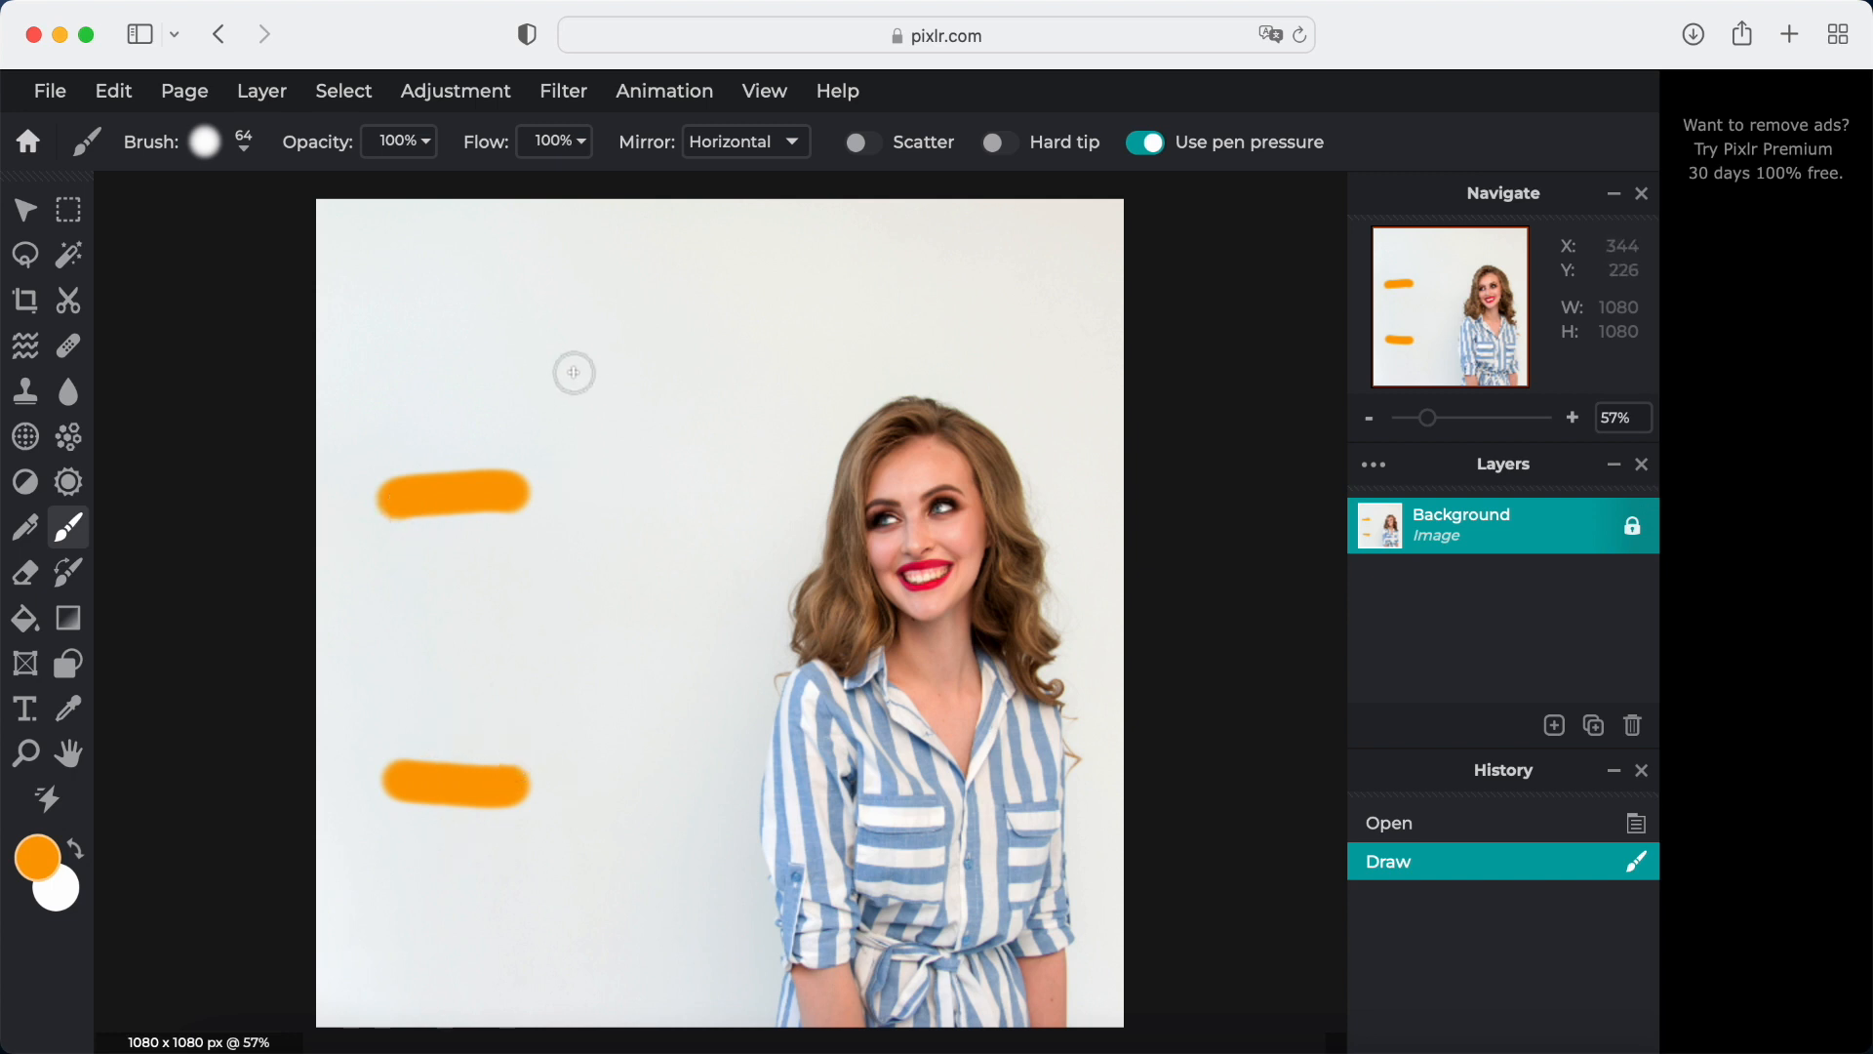
click(563, 314)
drag(563, 314, 566, 488)
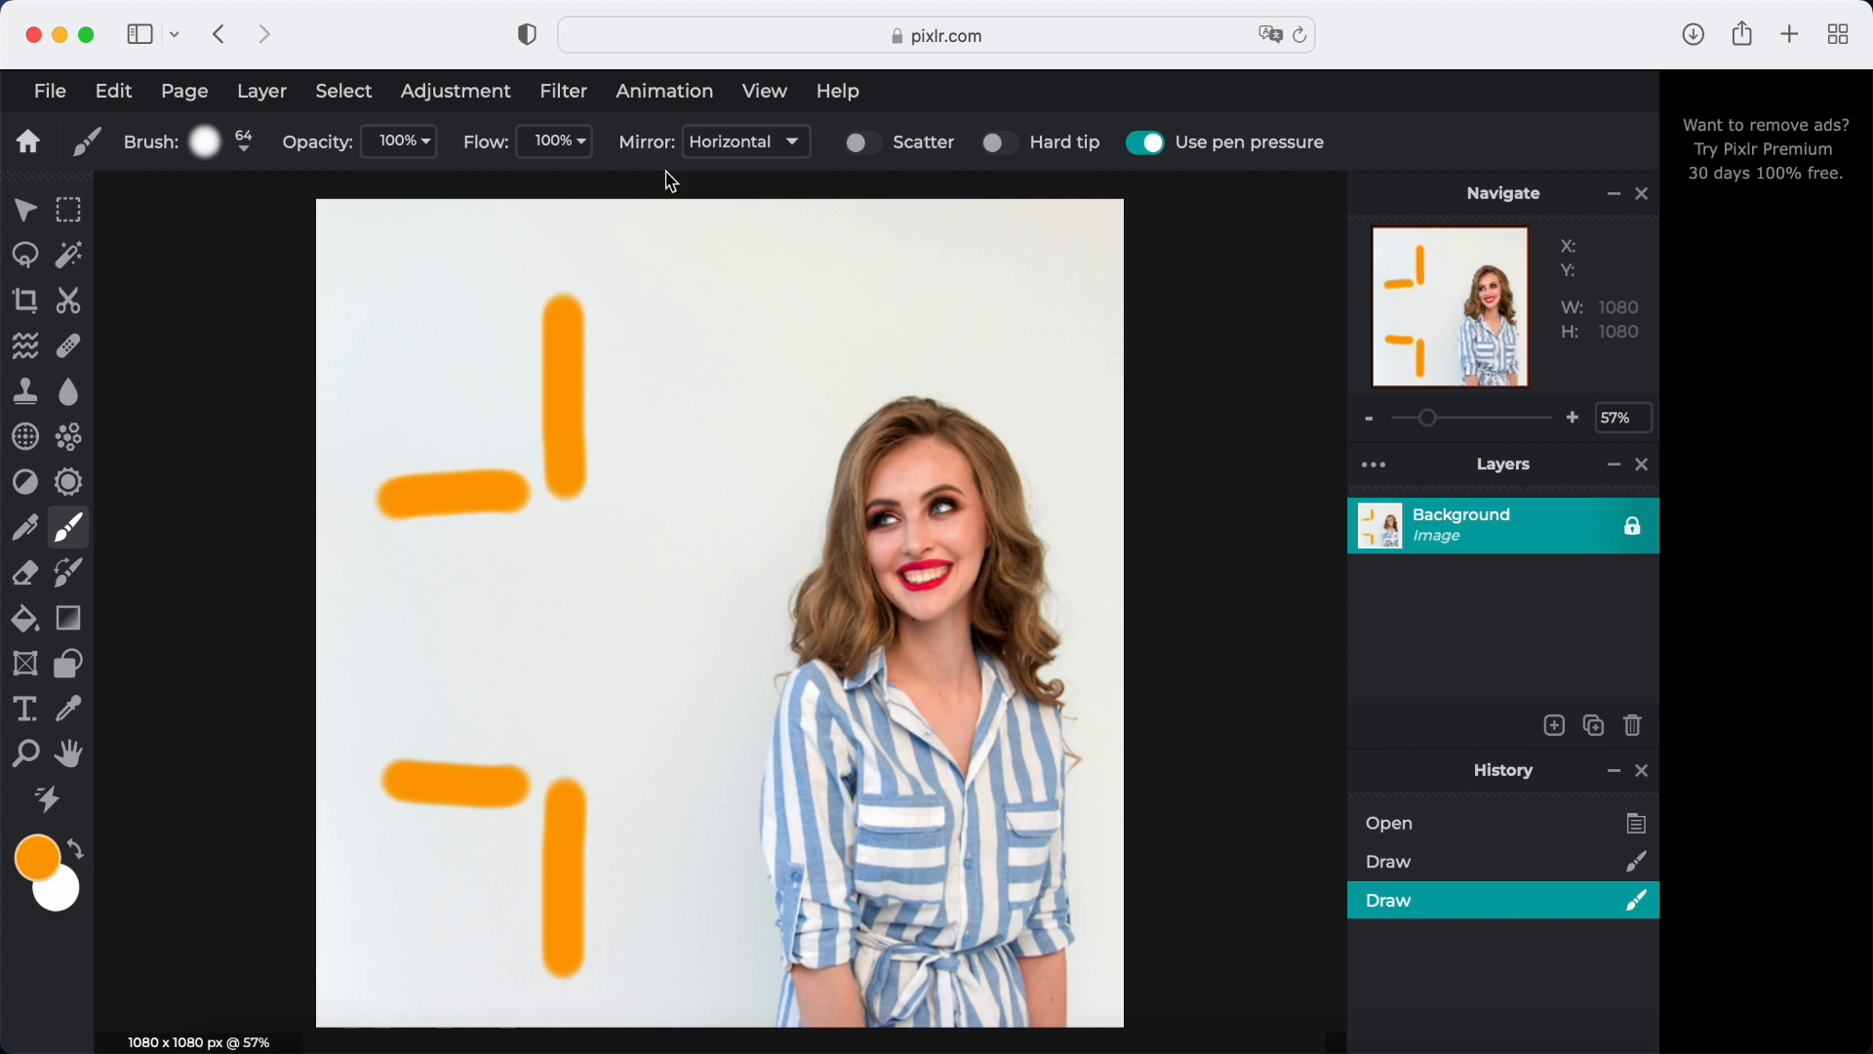
key(super+z)
key(super+z)
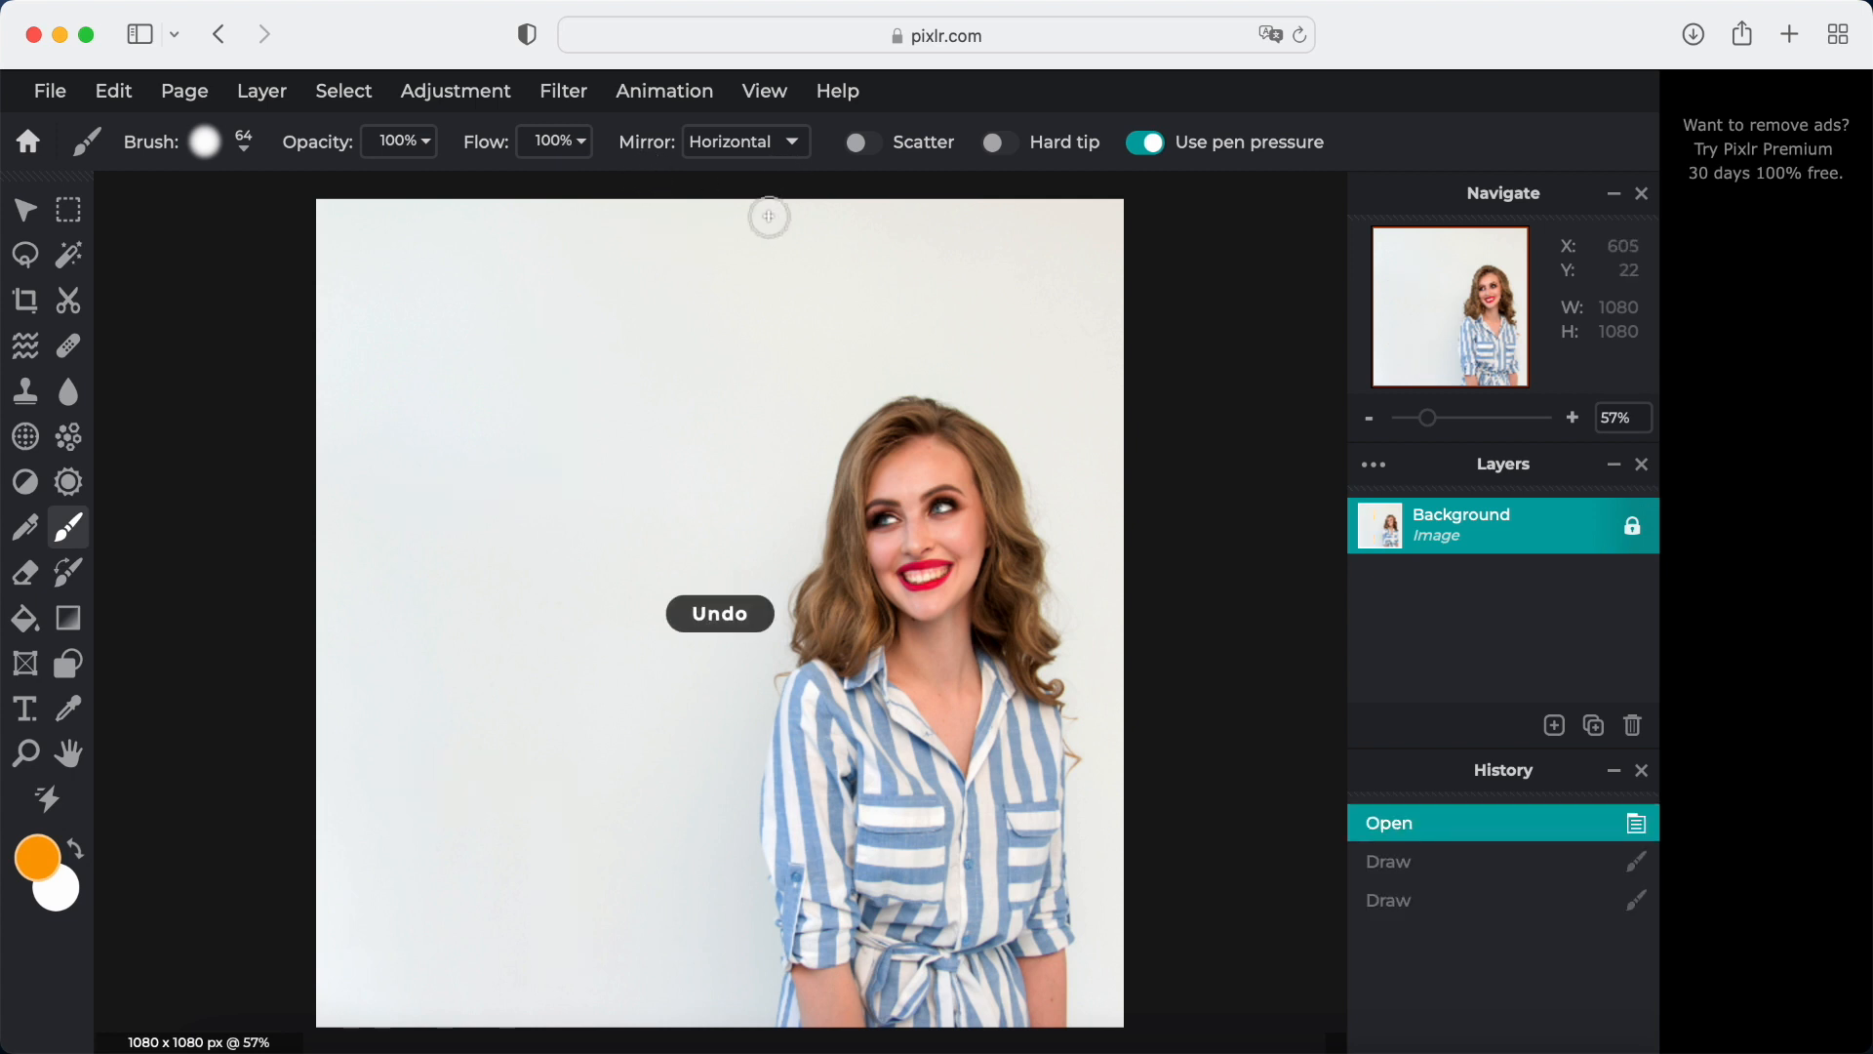
Set the brush mirror to Four way, try a looping stroke on the wall beside the woman, and undo it
click(793, 142)
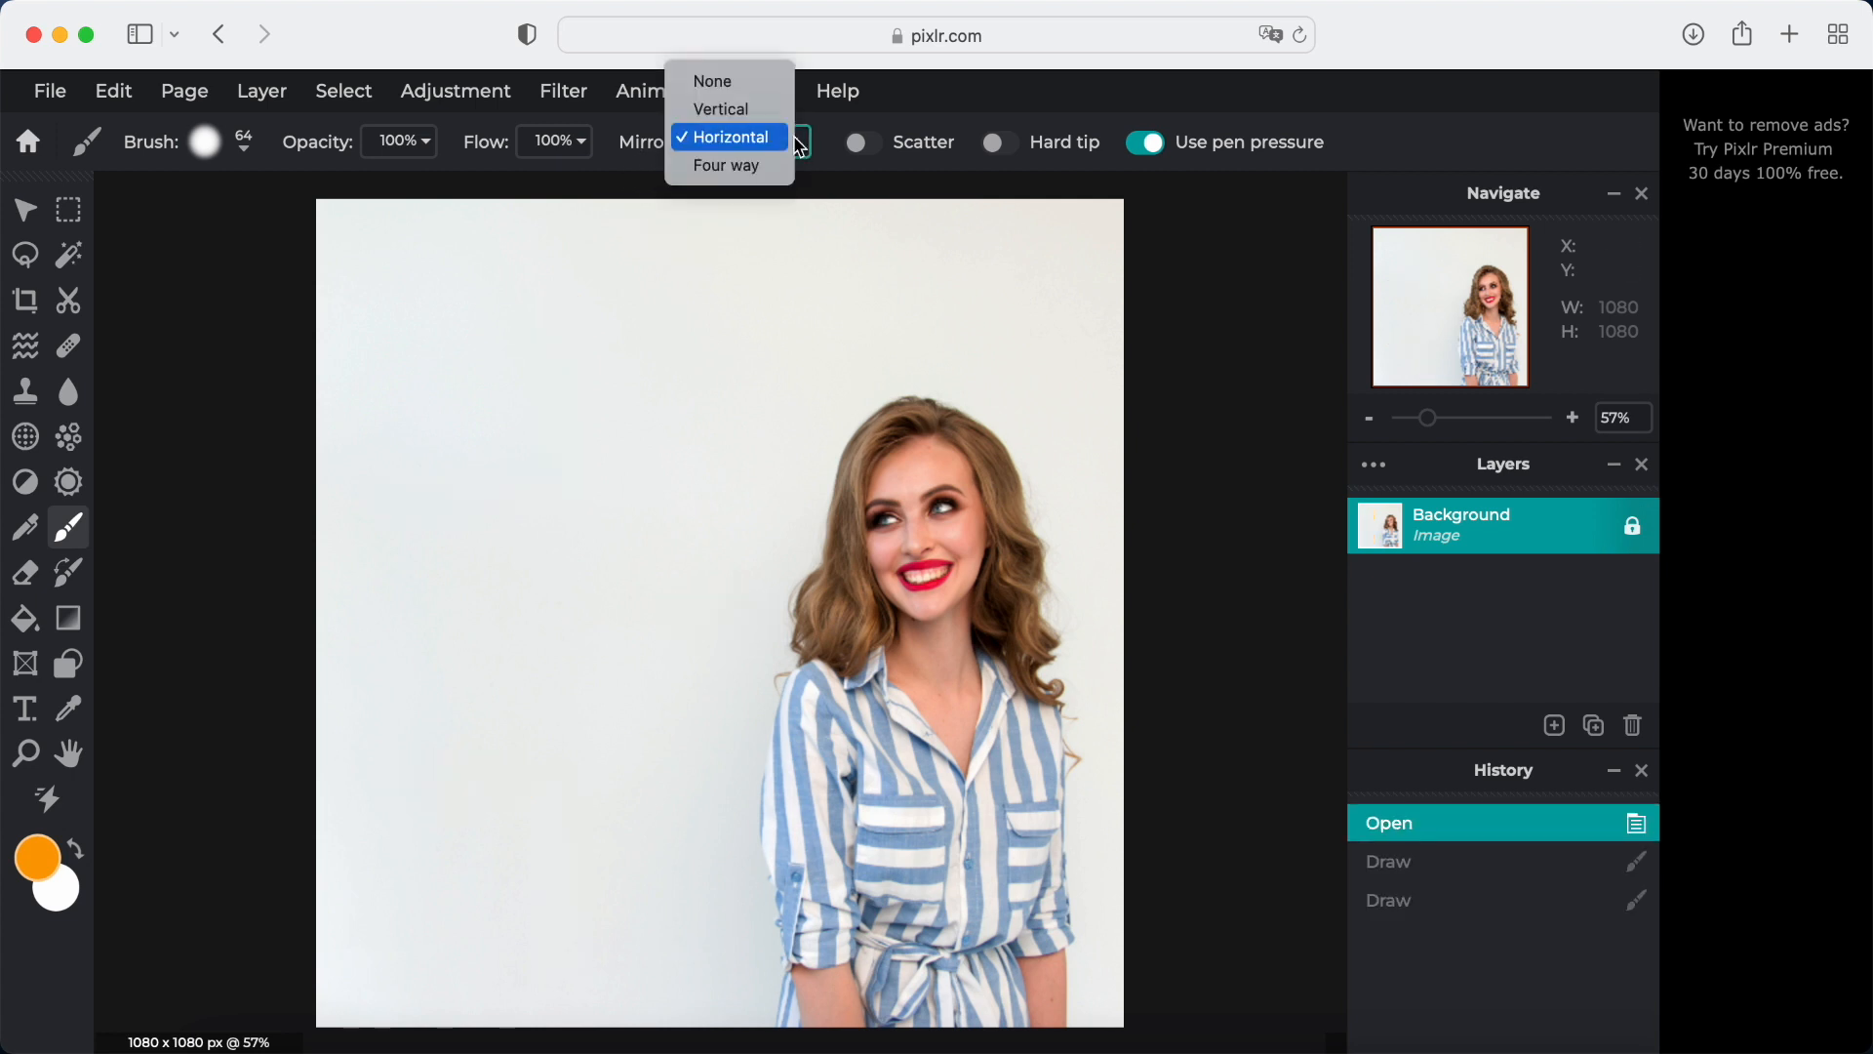
click(730, 168)
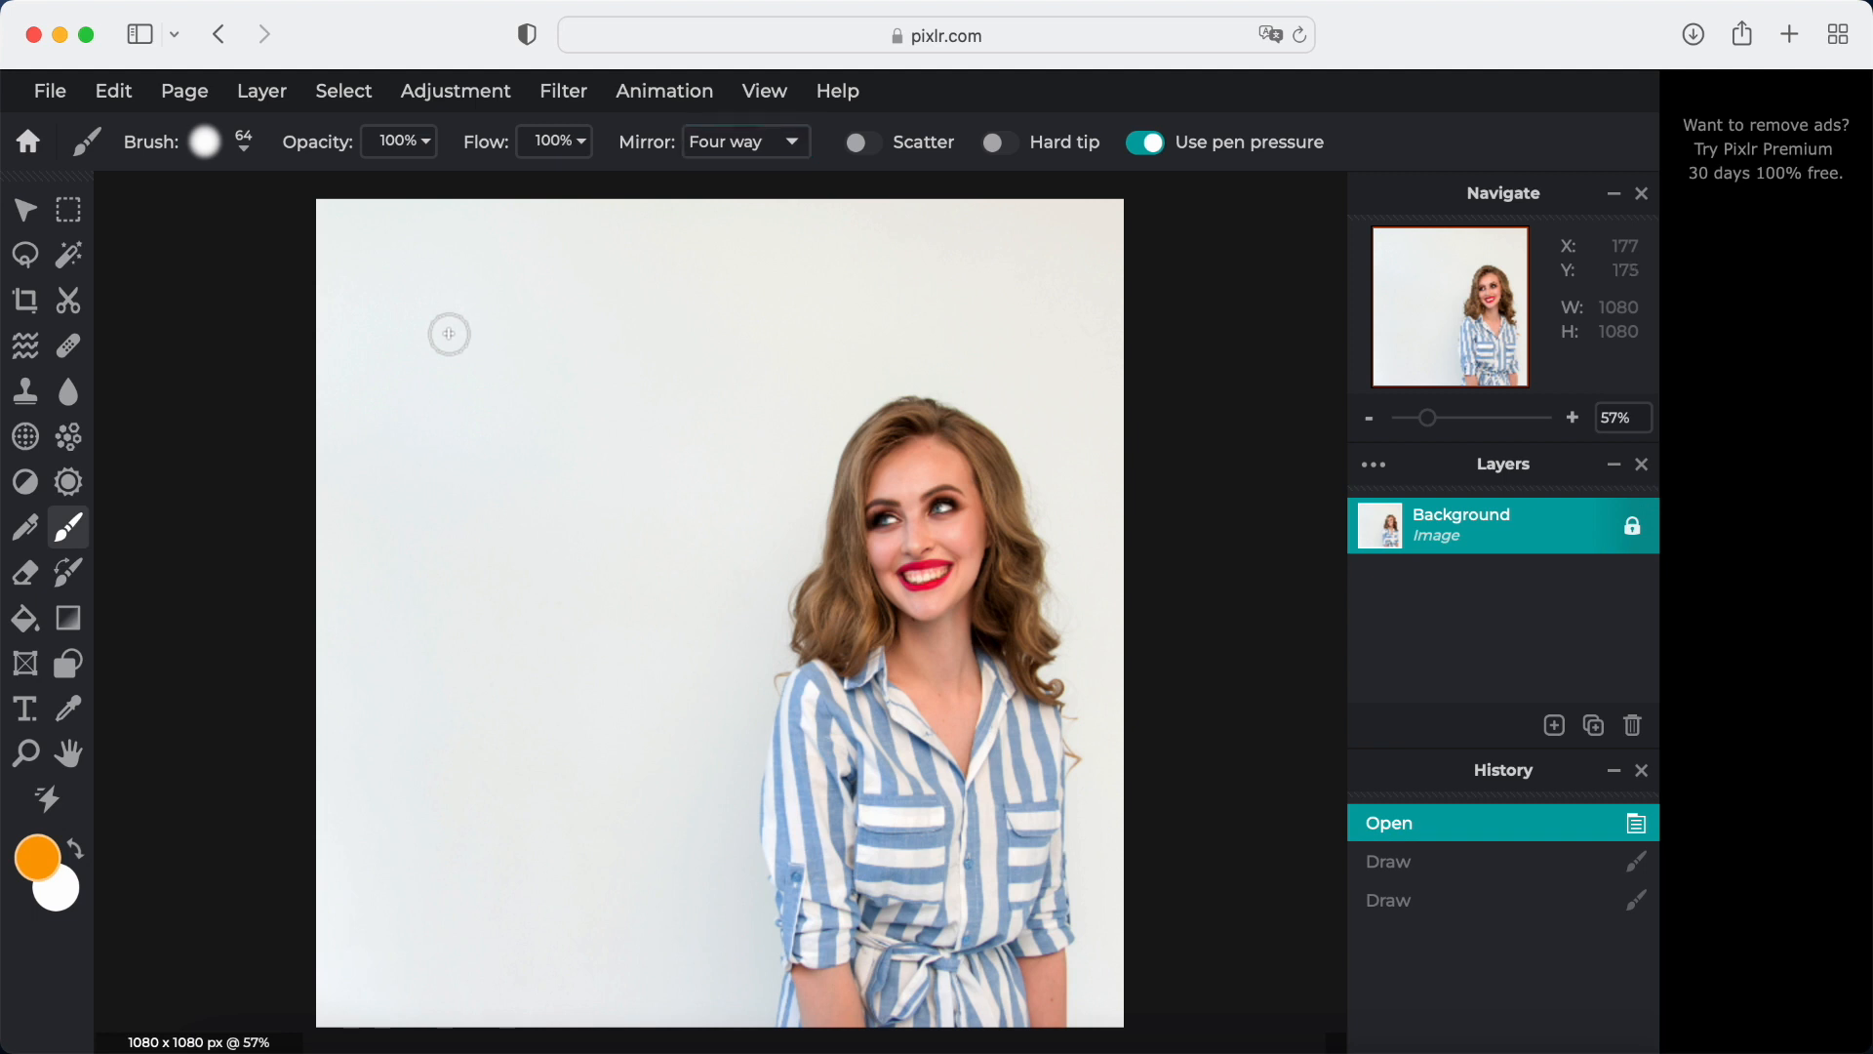
mouse_move(440, 314)
mouse_down()
mouse_move(469, 499)
mouse_move(555, 534)
mouse_move(627, 507)
mouse_move(609, 427)
mouse_move(538, 422)
mouse_move(440, 568)
mouse_move(395, 571)
mouse_up()
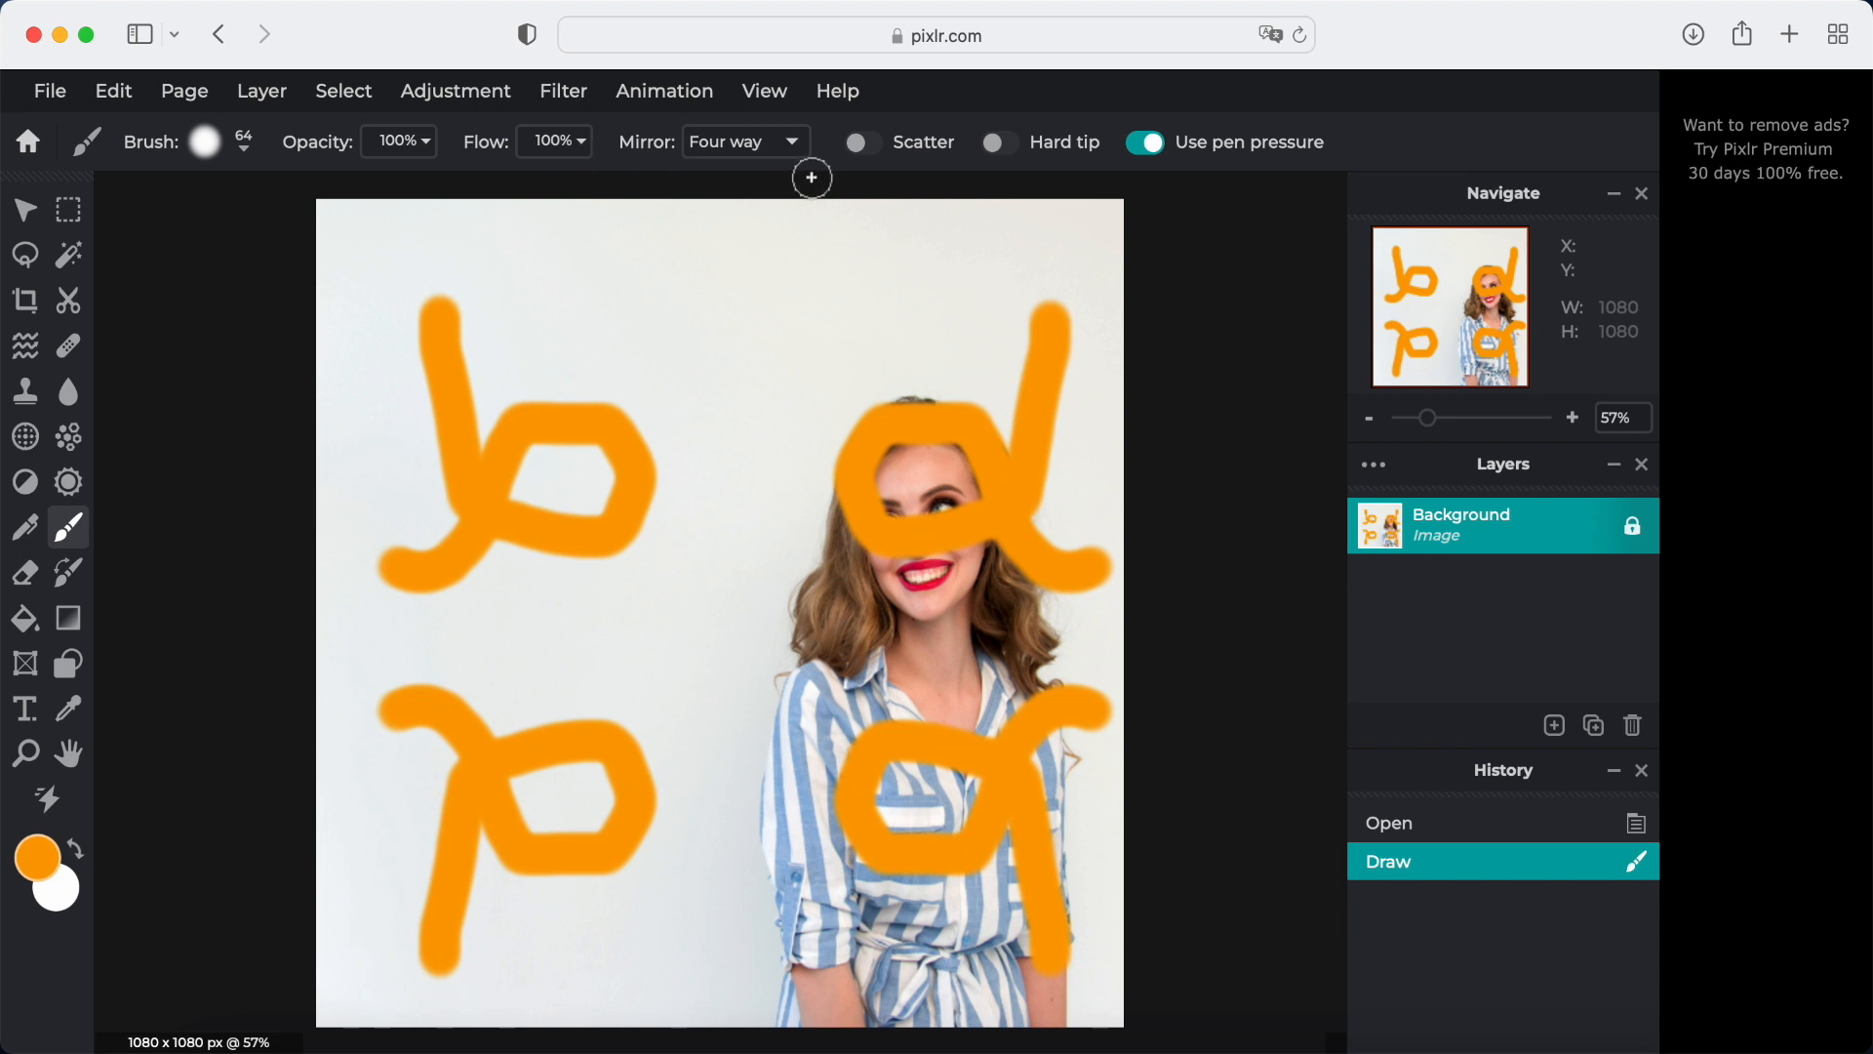
key(super+z)
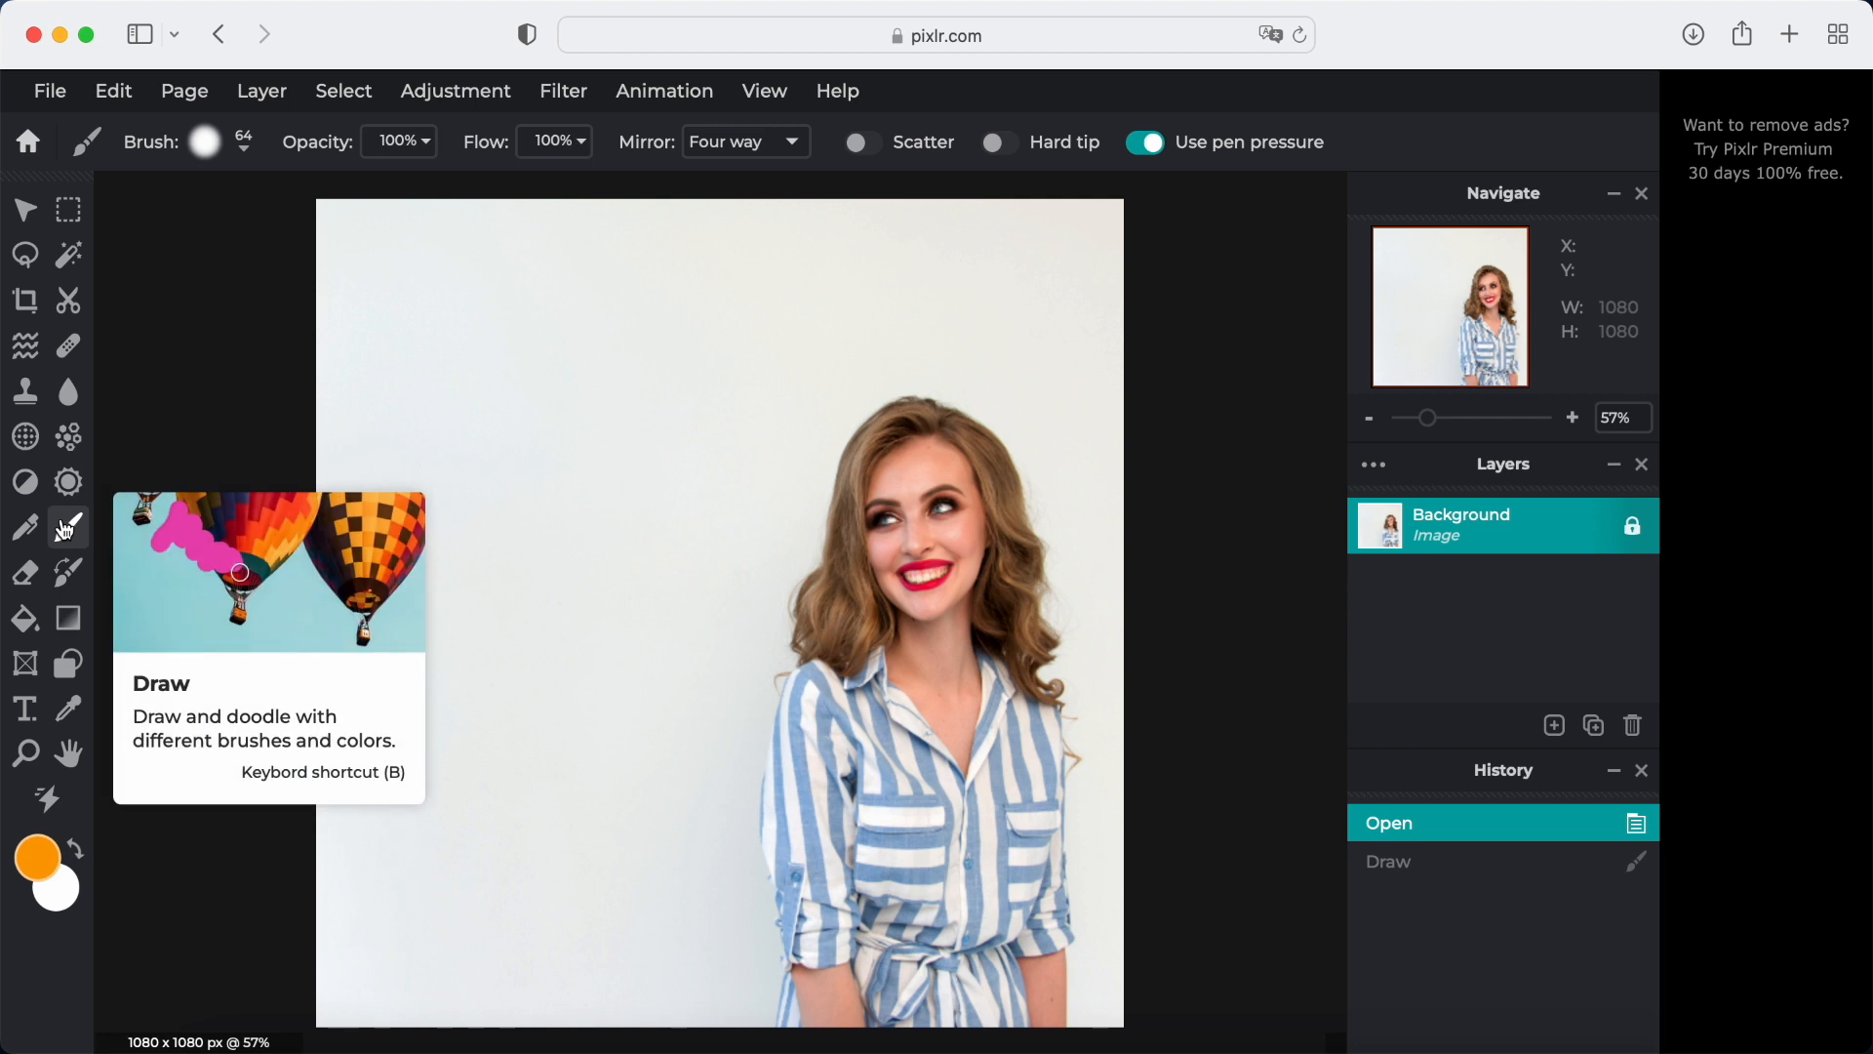
Try the Eraser with a stroke across the woman's head, and undo it
click(31, 583)
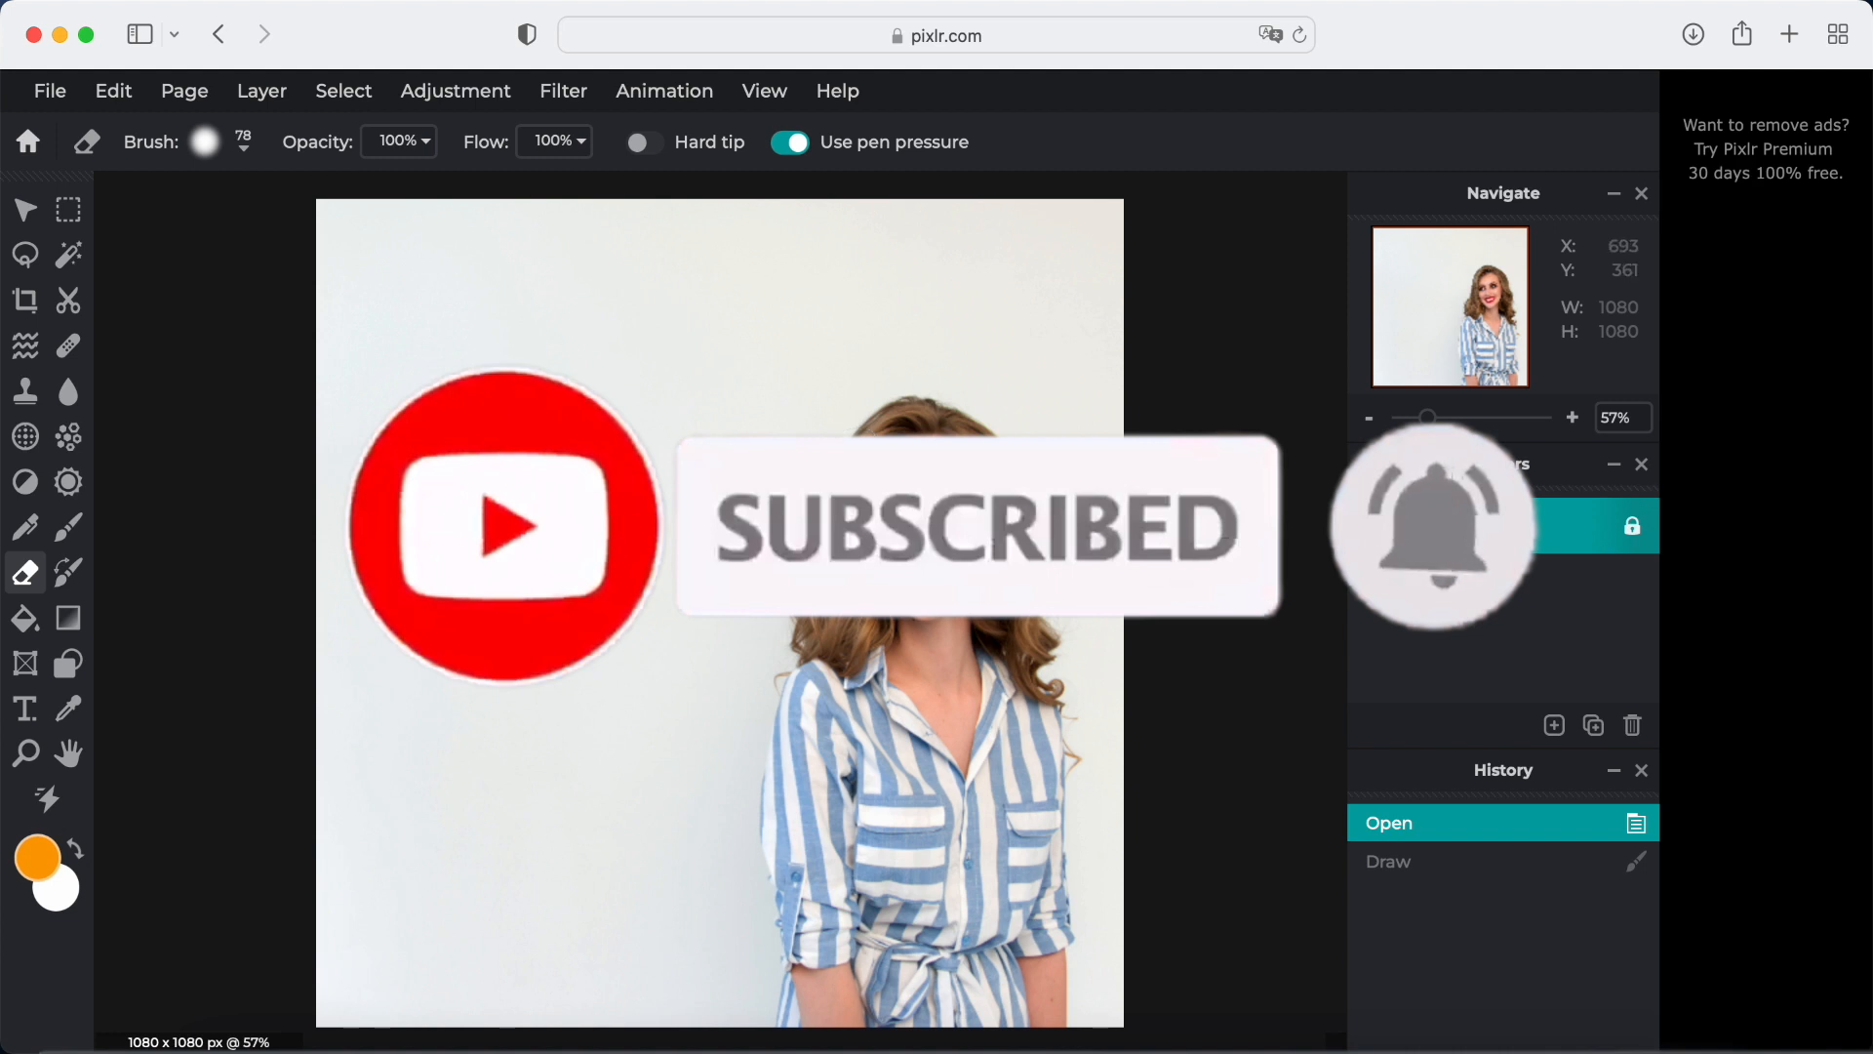
mouse_move(873, 429)
mouse_down()
mouse_move(961, 398)
mouse_move(839, 493)
mouse_move(966, 450)
mouse_move(849, 526)
mouse_move(939, 441)
mouse_move(962, 447)
mouse_move(859, 541)
mouse_move(985, 497)
mouse_move(911, 577)
mouse_move(925, 588)
mouse_up()
key(super+z)
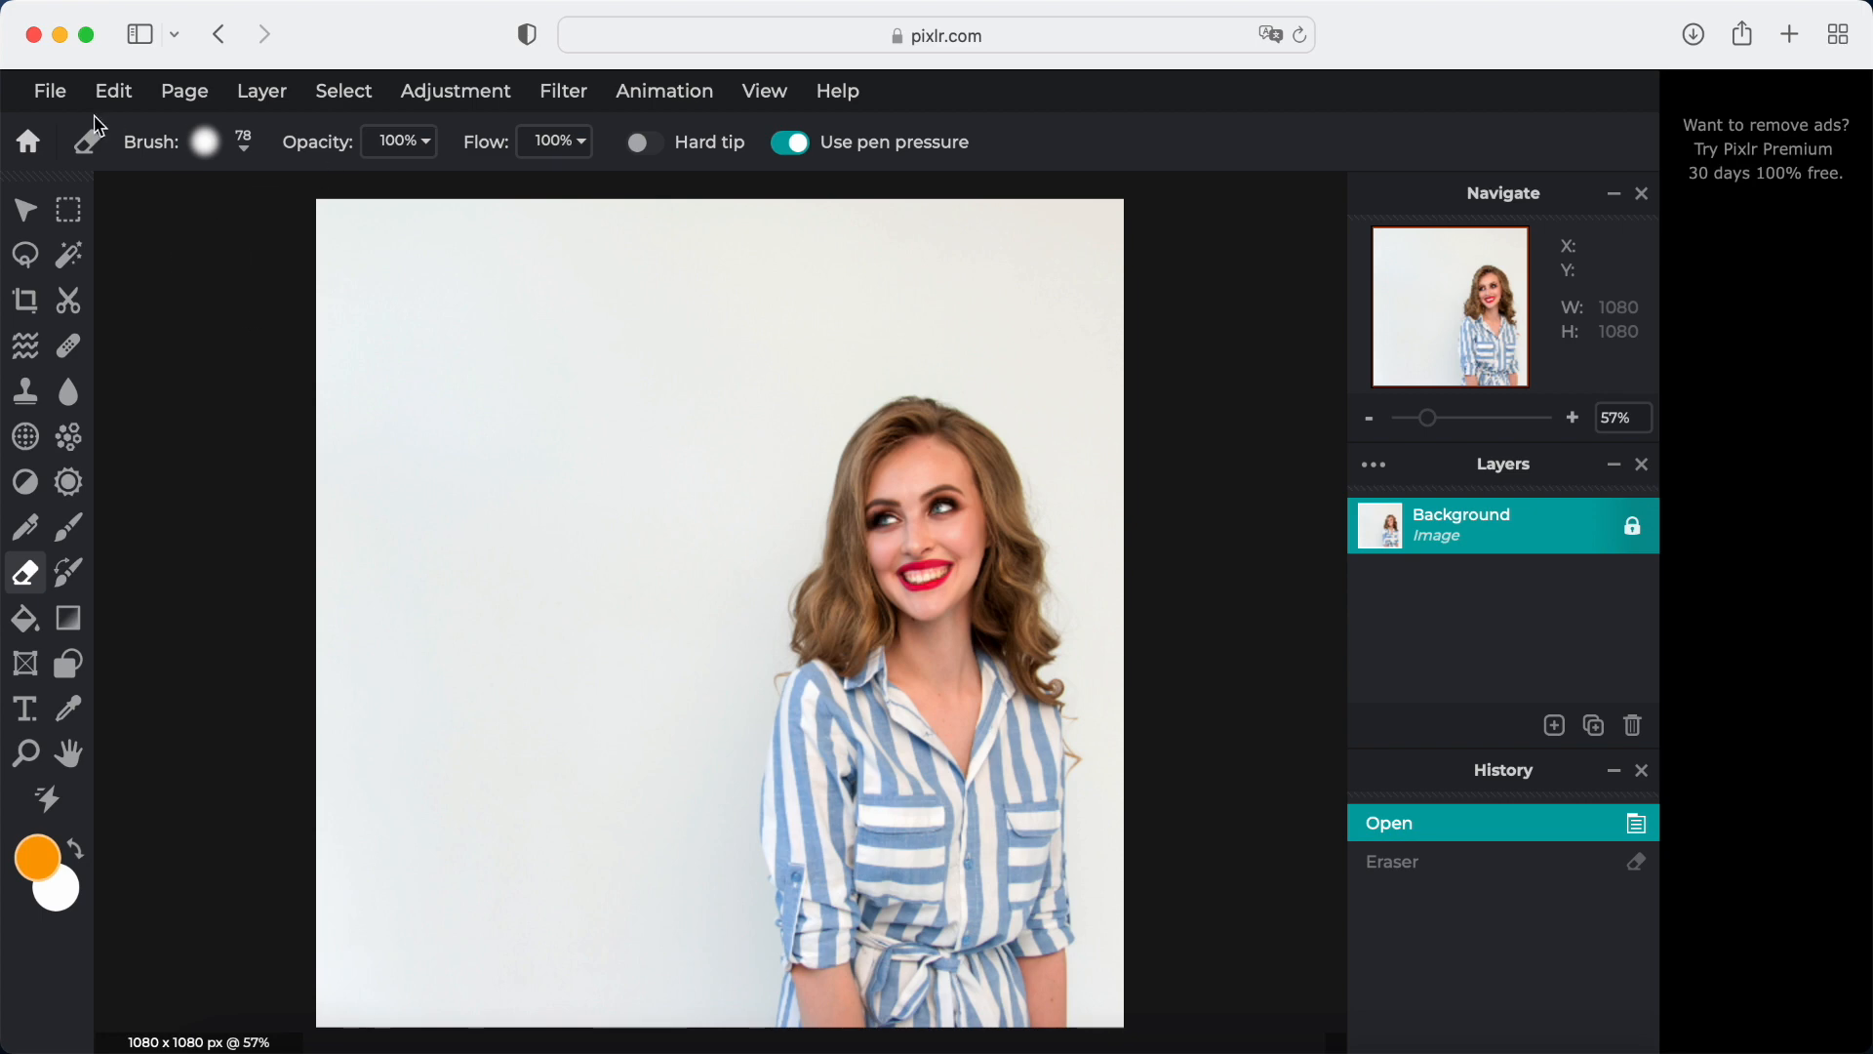
Open the 1280×720 Photo Manipulation Fruit Slice Hack image of a whiteboard as a second document
click(45, 91)
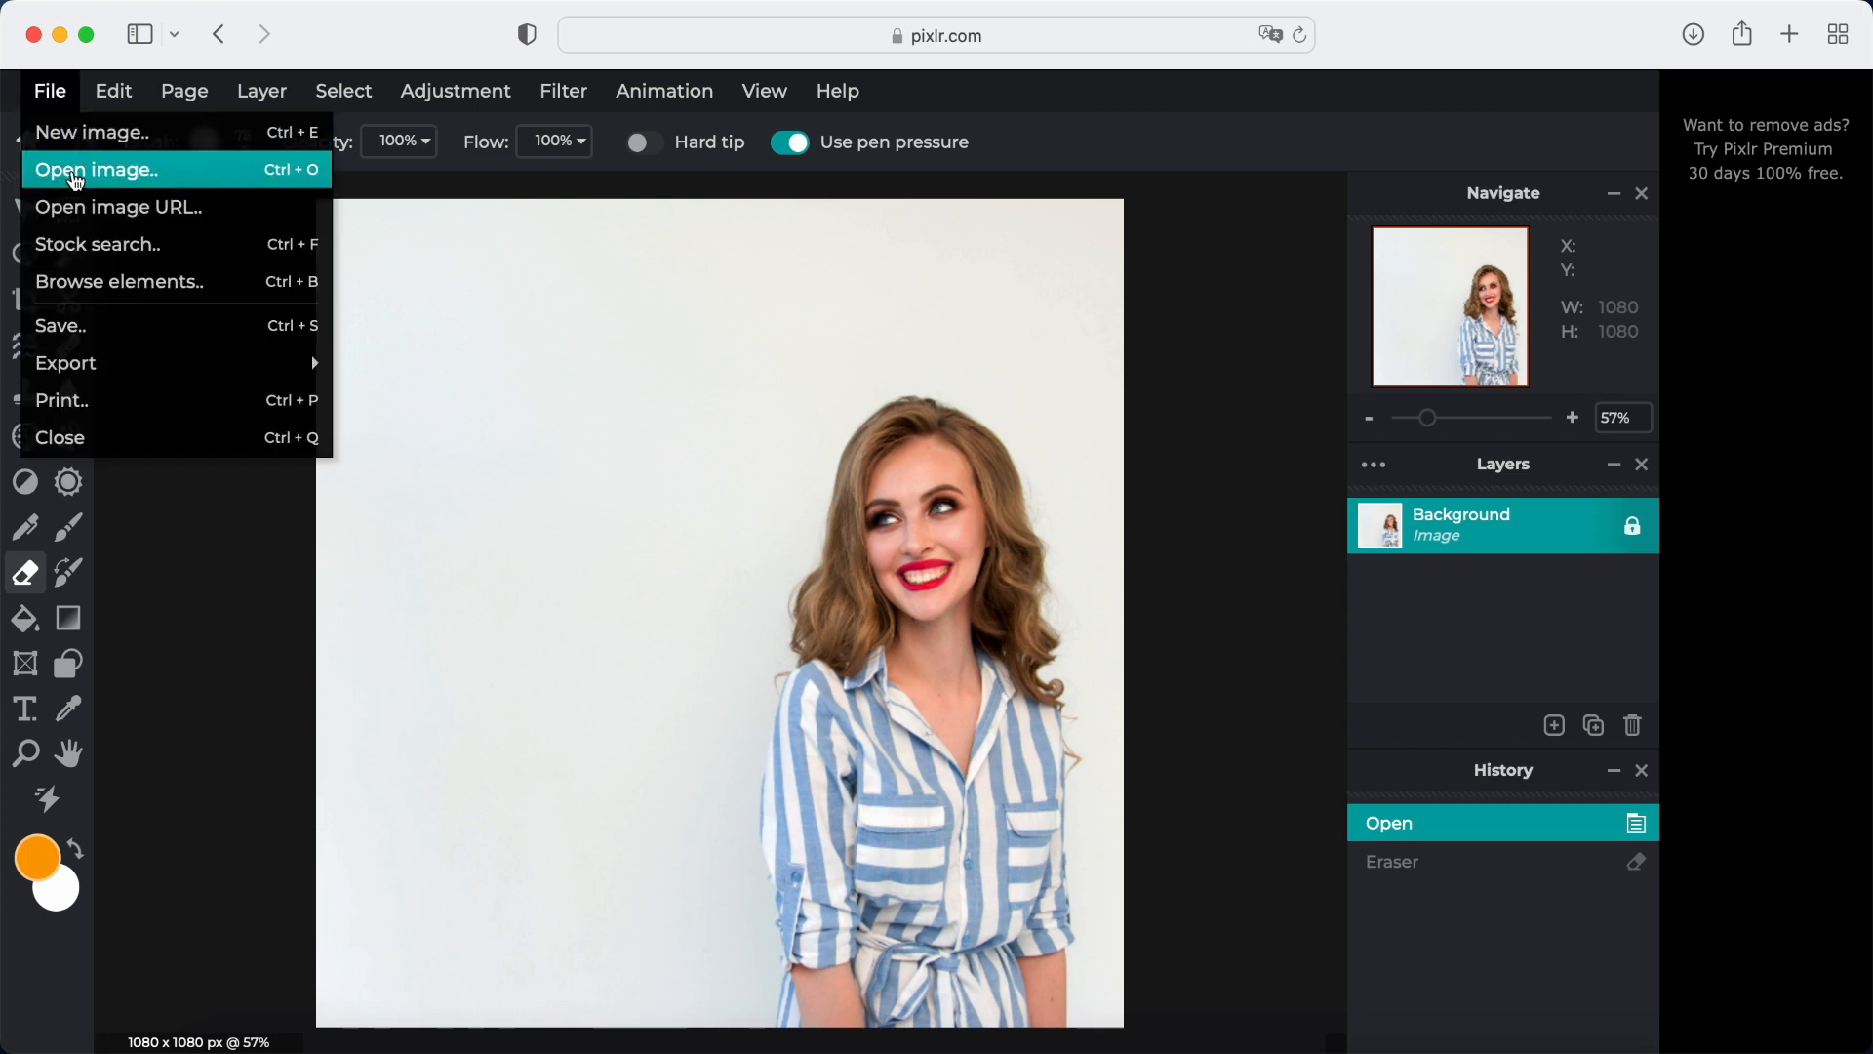
click(74, 173)
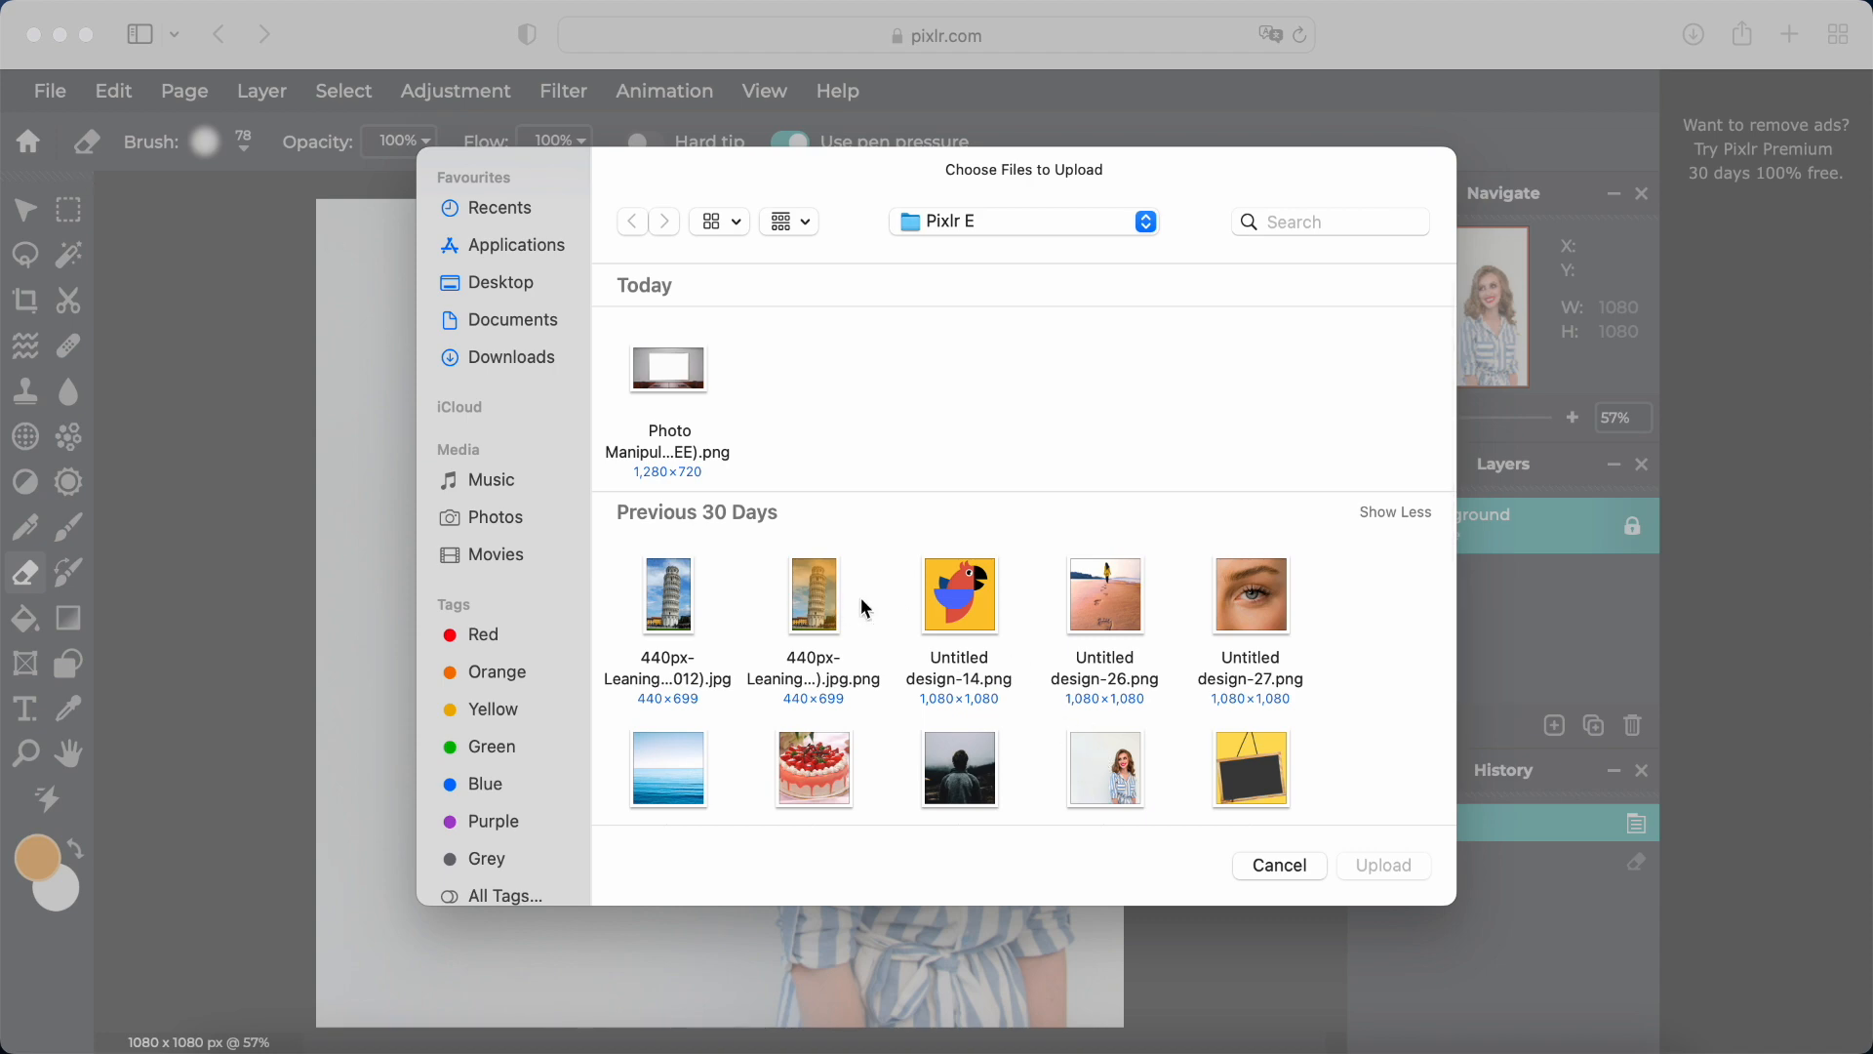
click(672, 388)
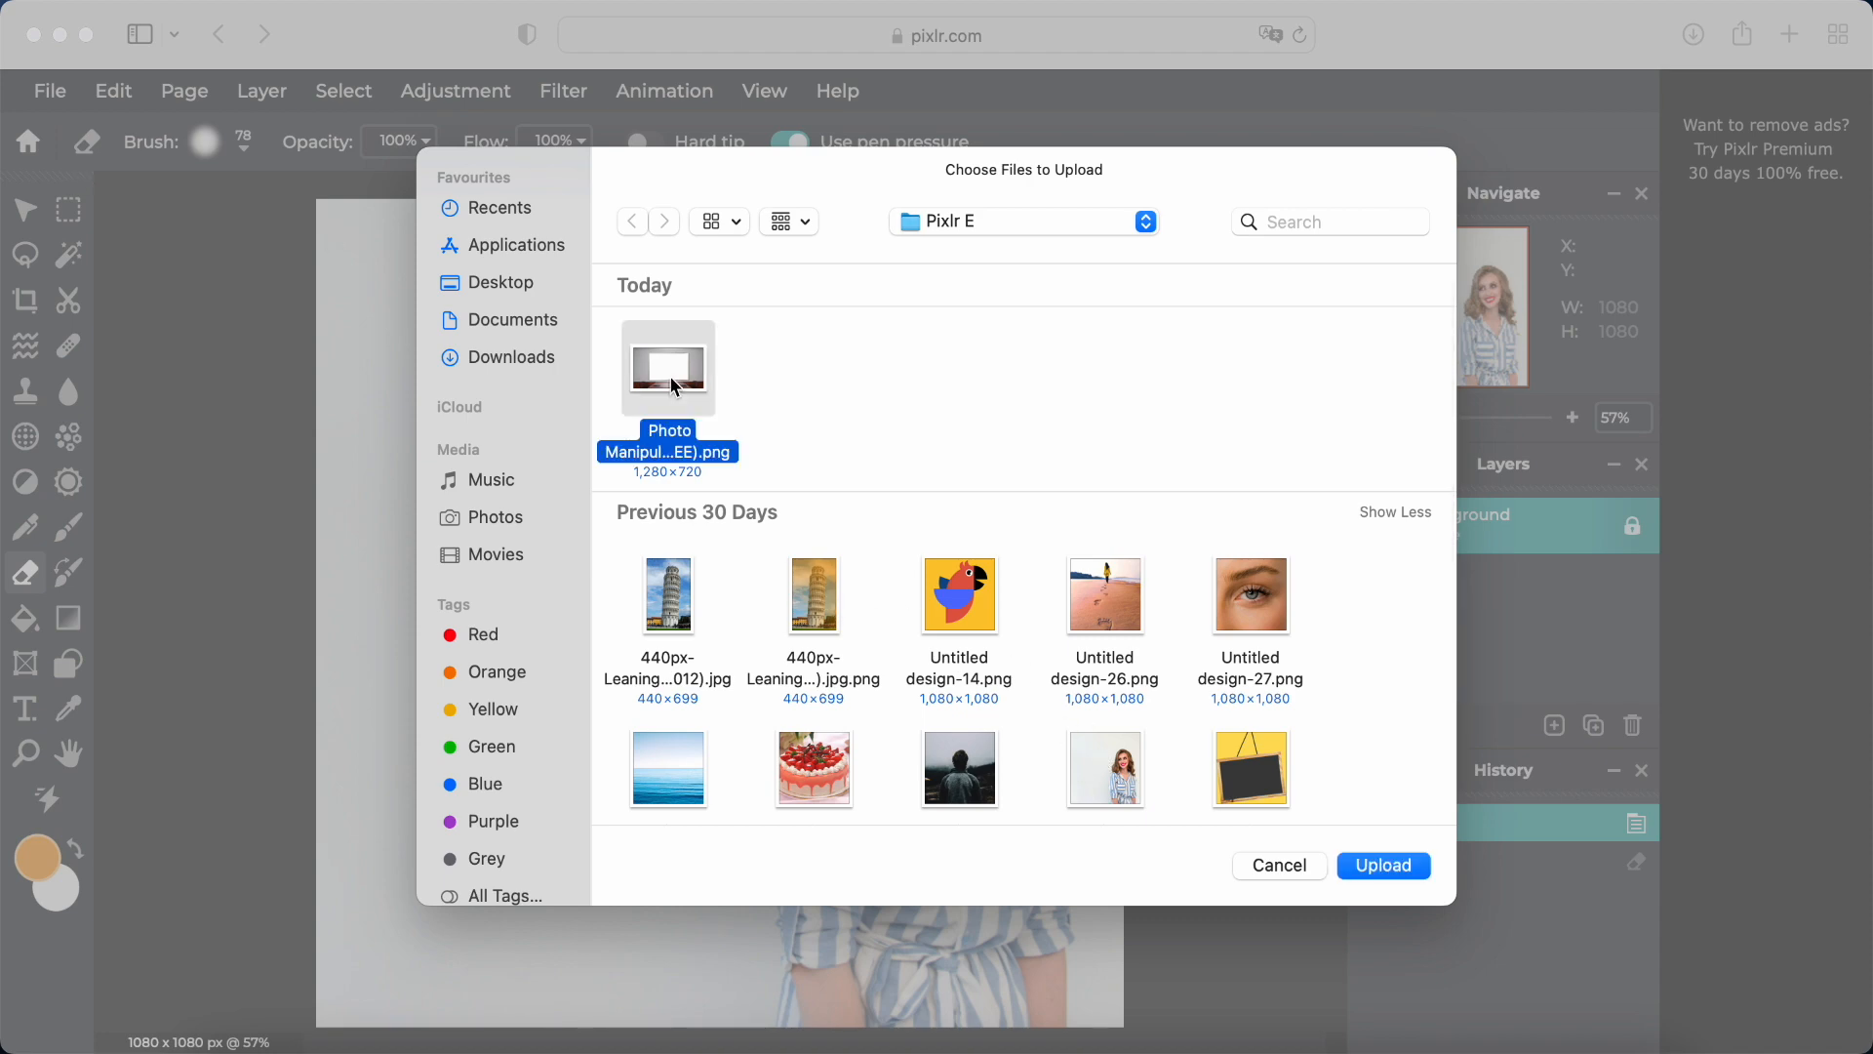
click(1383, 865)
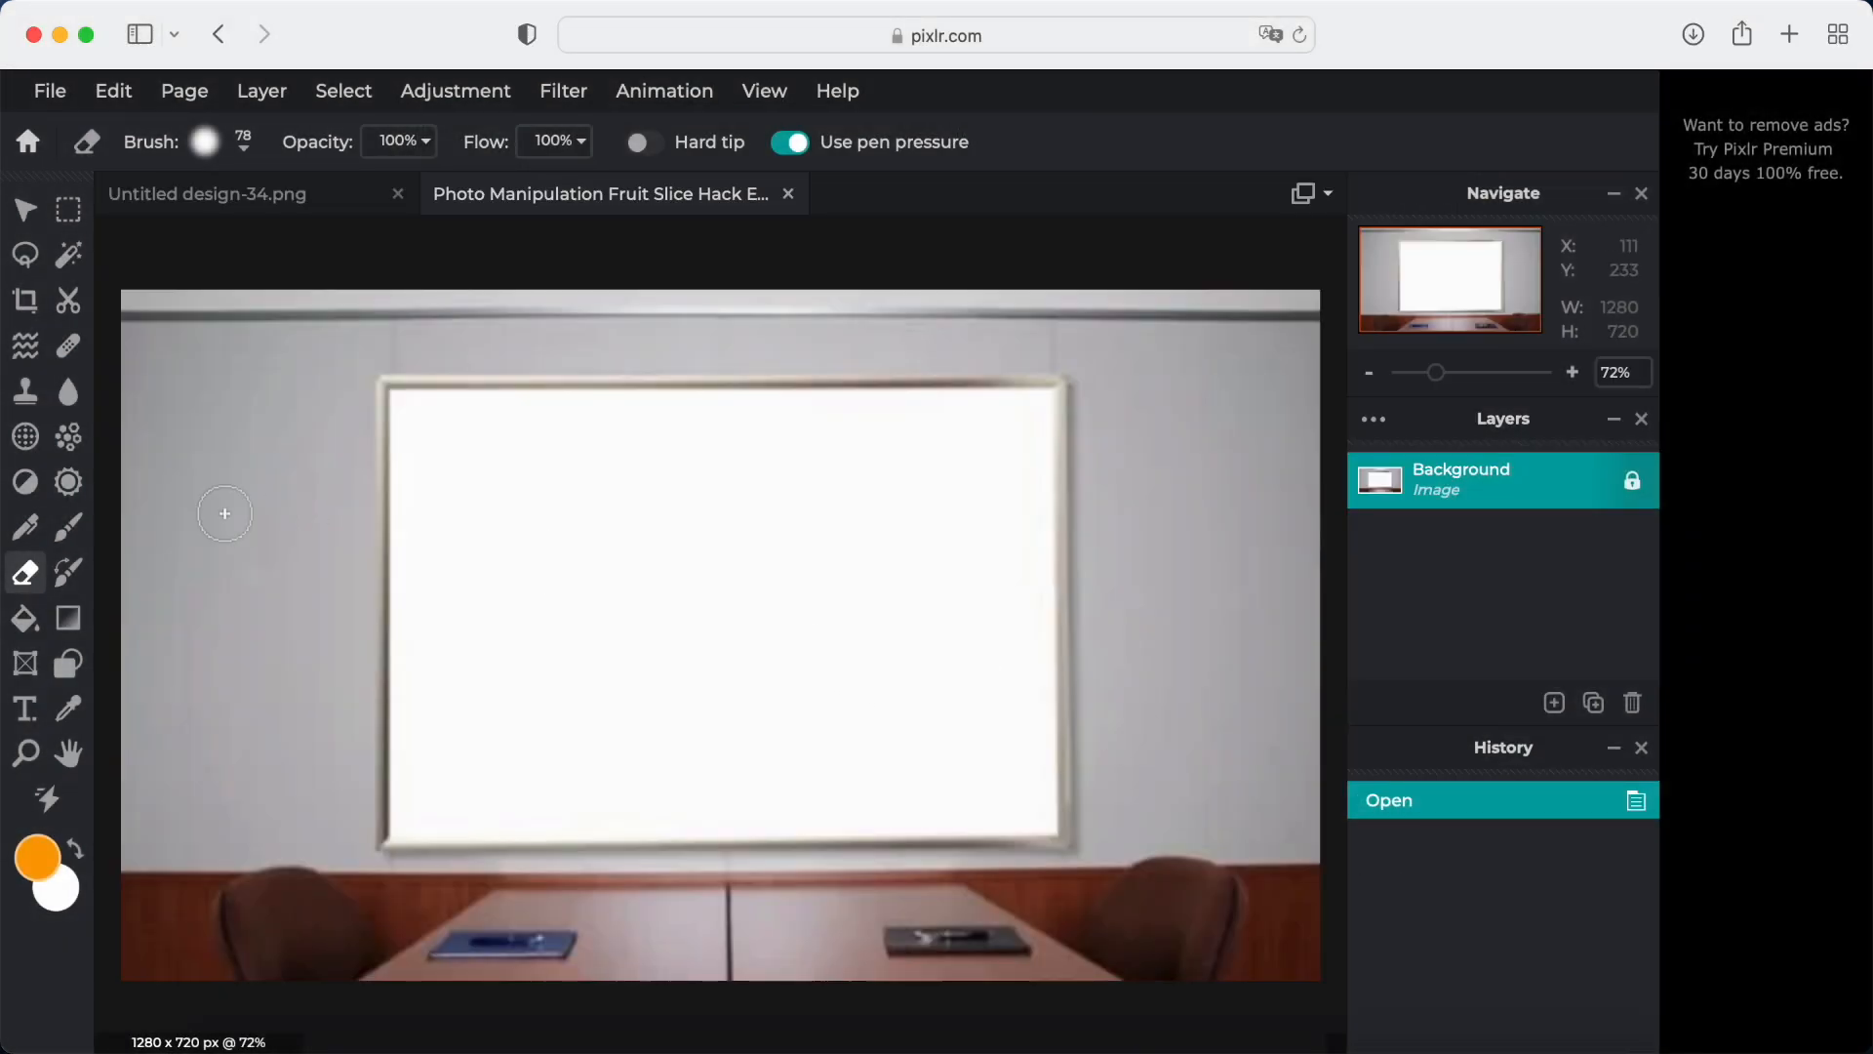
Try a curved four-way mirrored orange brush stroke on the whiteboard, and undo it
click(68, 534)
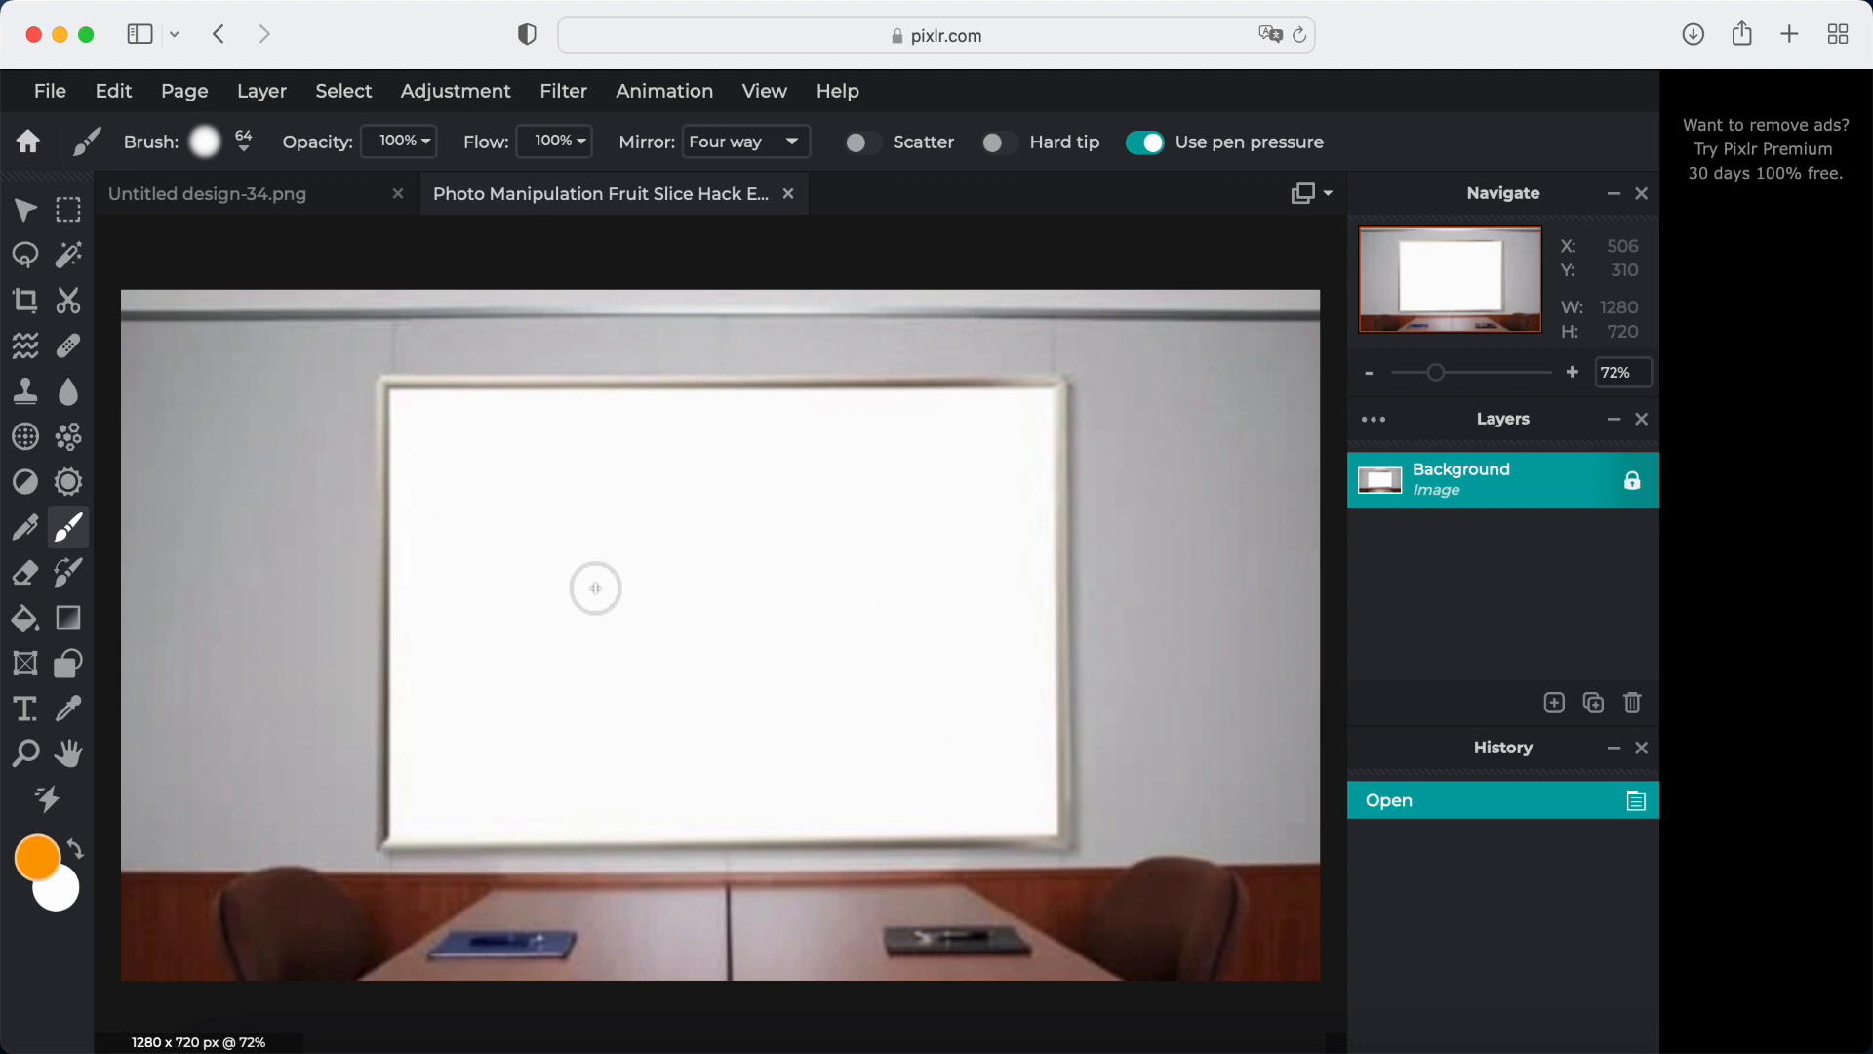
mouse_move(613, 588)
mouse_down()
mouse_move(617, 570)
mouse_move(797, 549)
mouse_up()
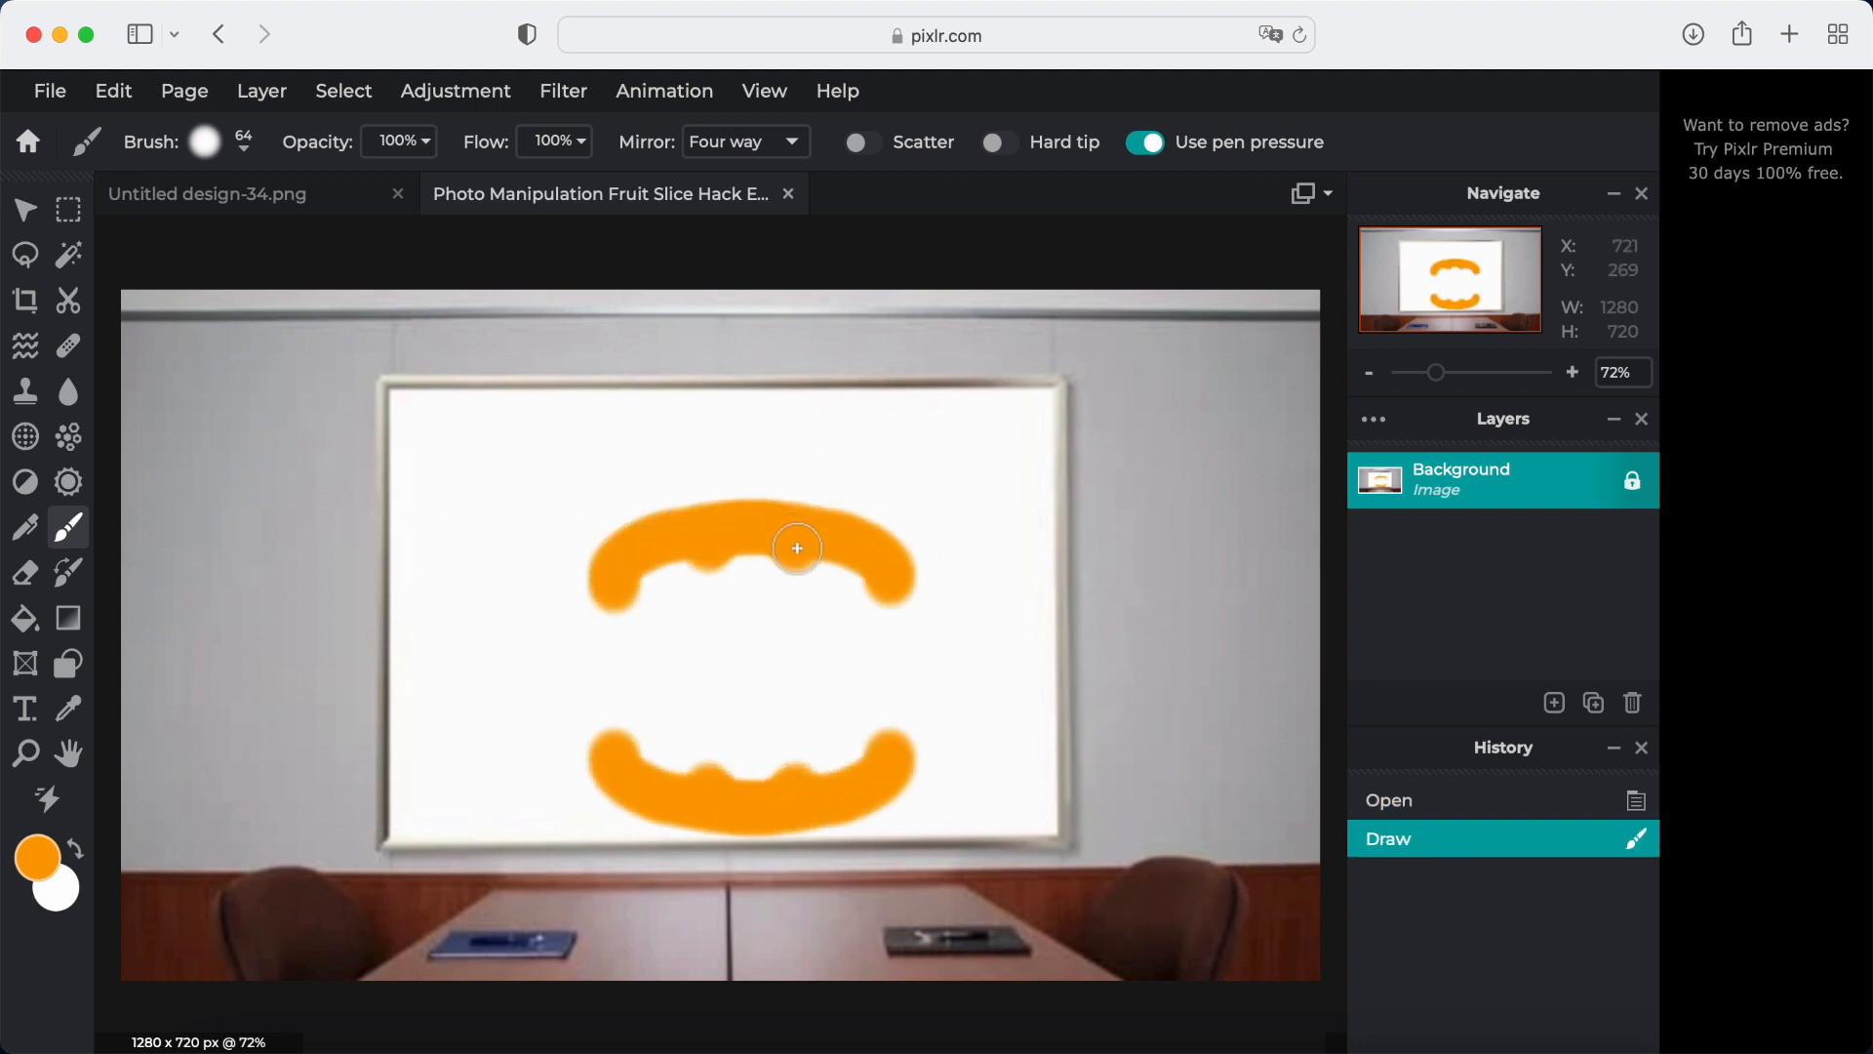
key(super+z)
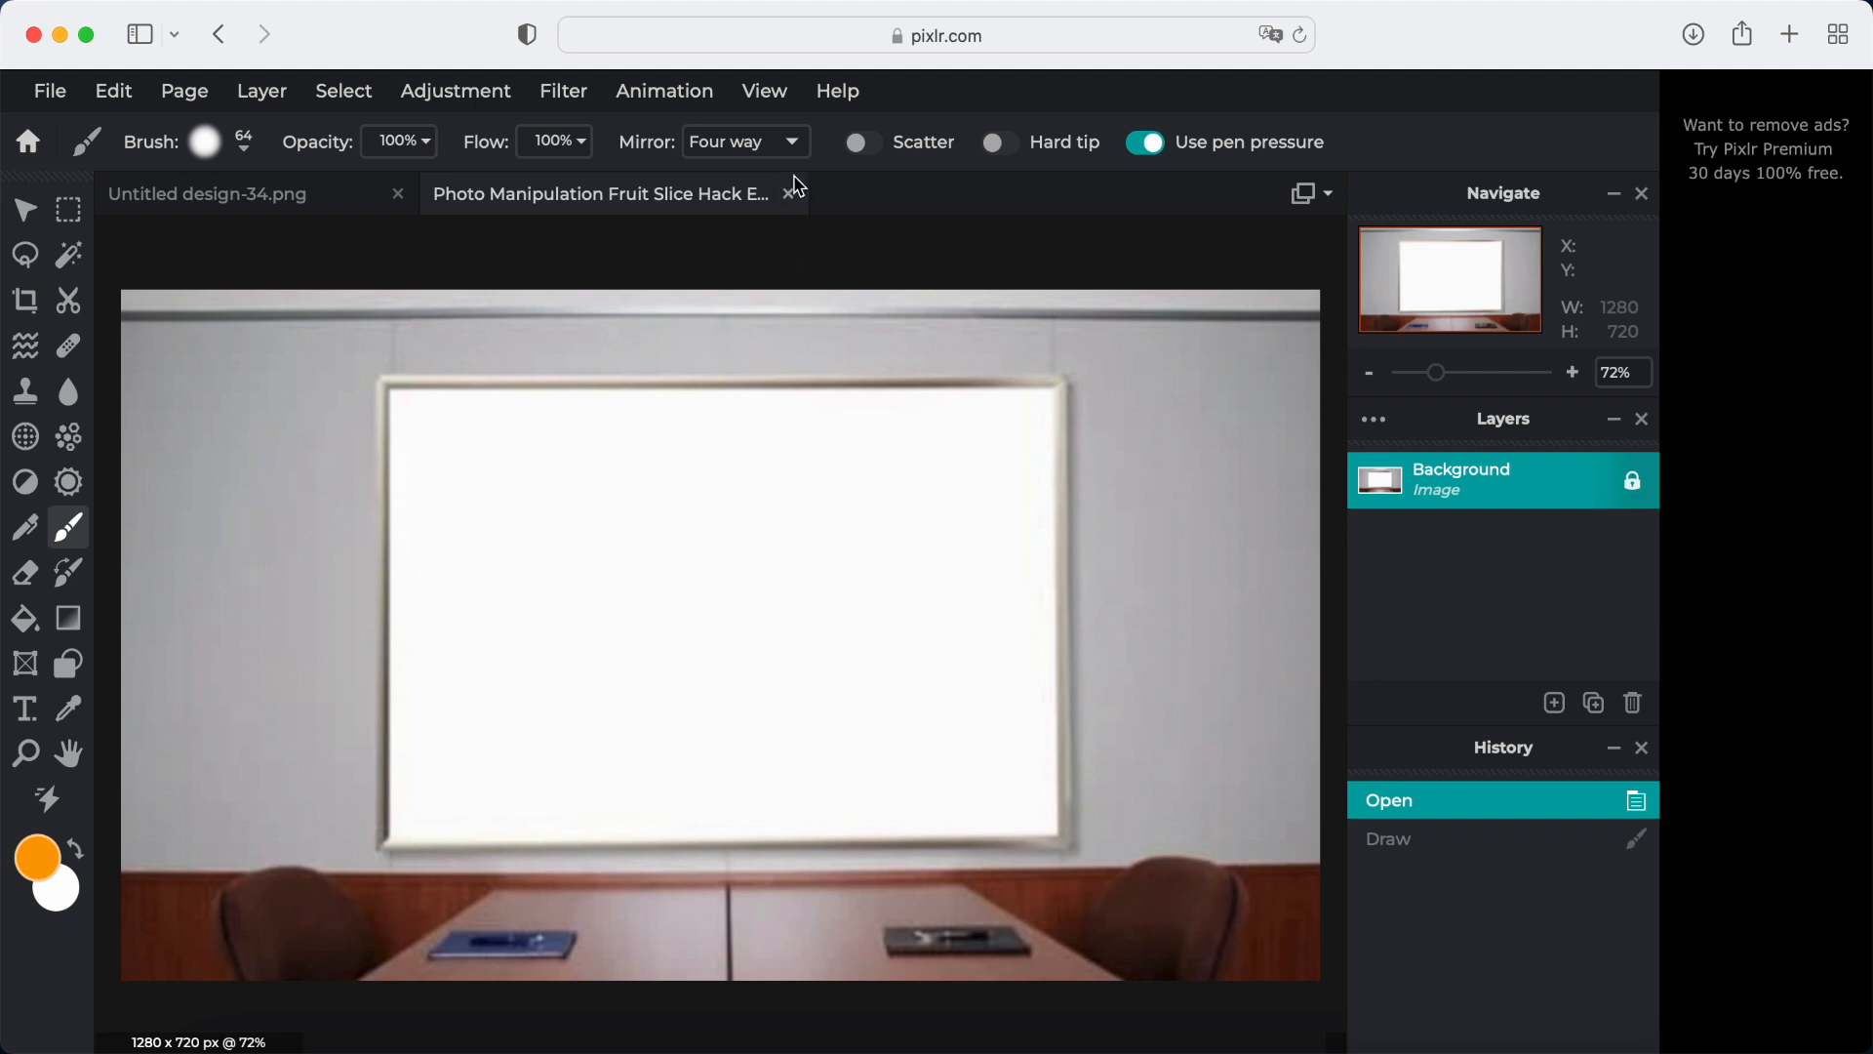
Set the brush mirror to None and paint an orange plus sign in the middle of the whiteboard
click(794, 144)
click(715, 52)
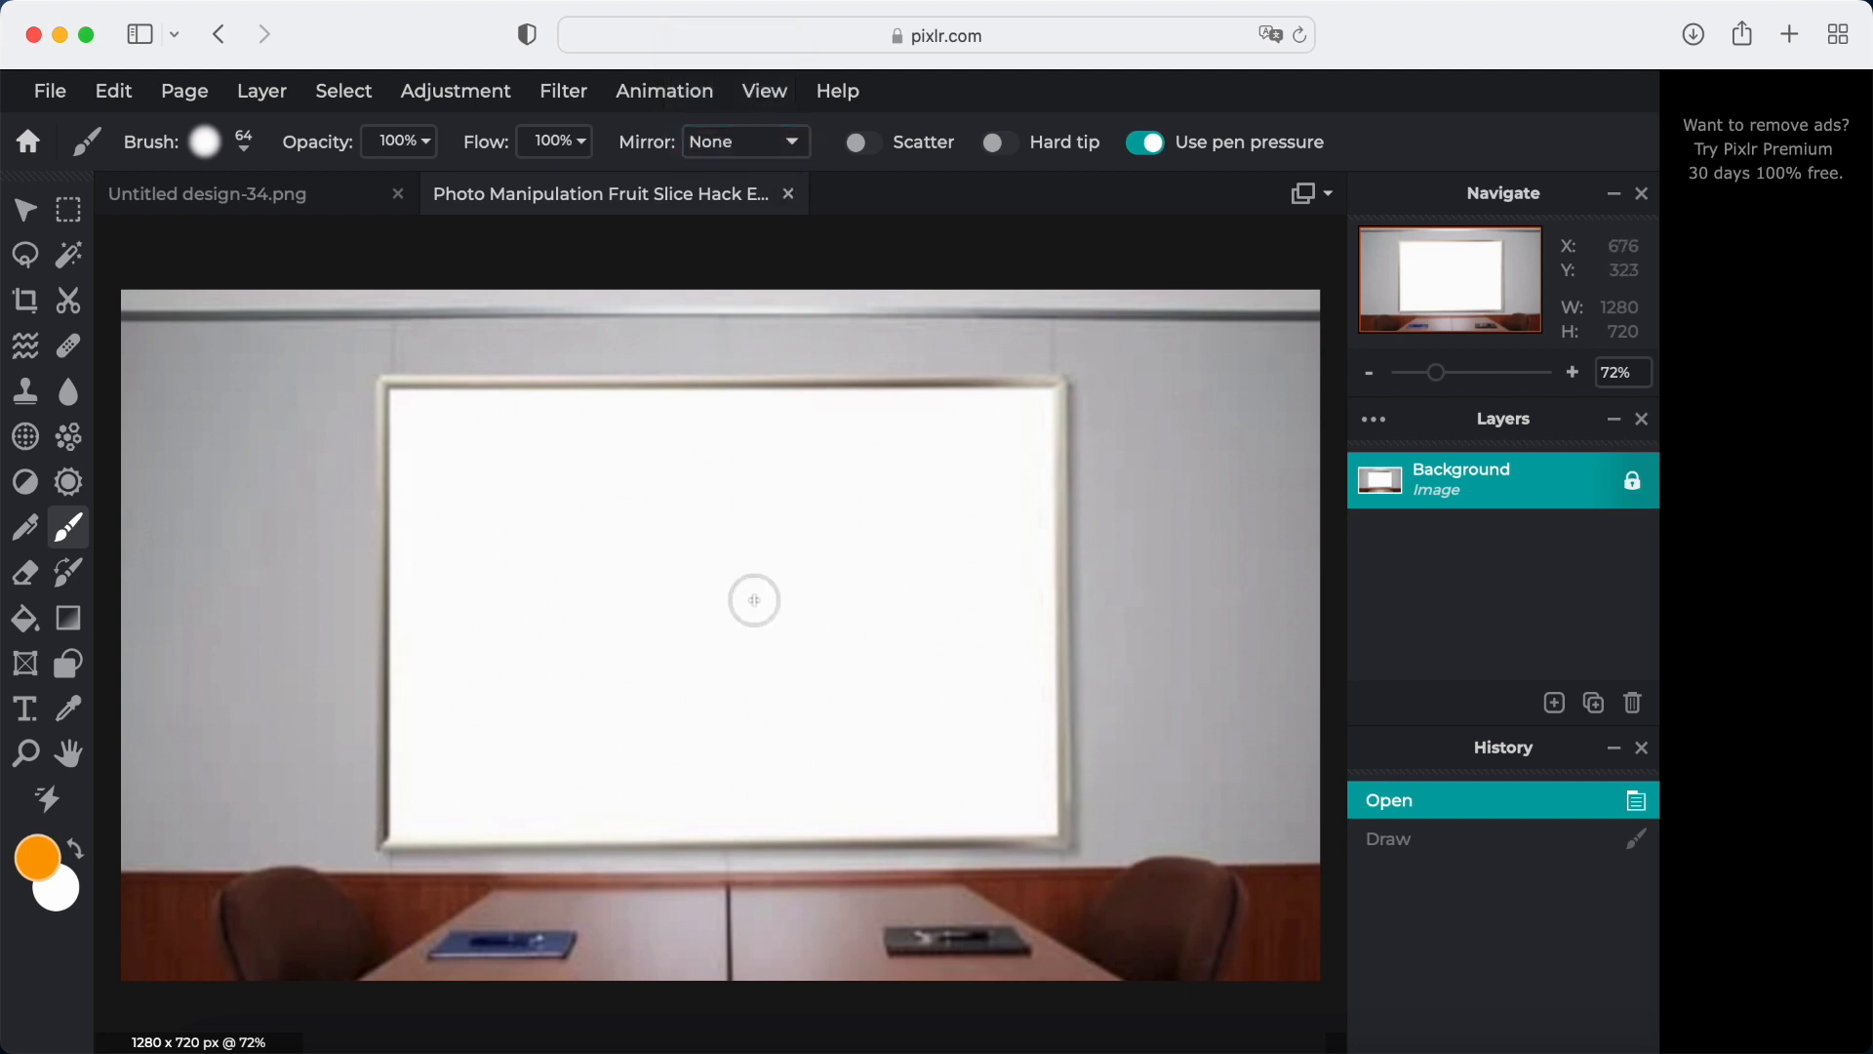
click(622, 610)
drag(621, 610, 798, 599)
drag(699, 514, 709, 673)
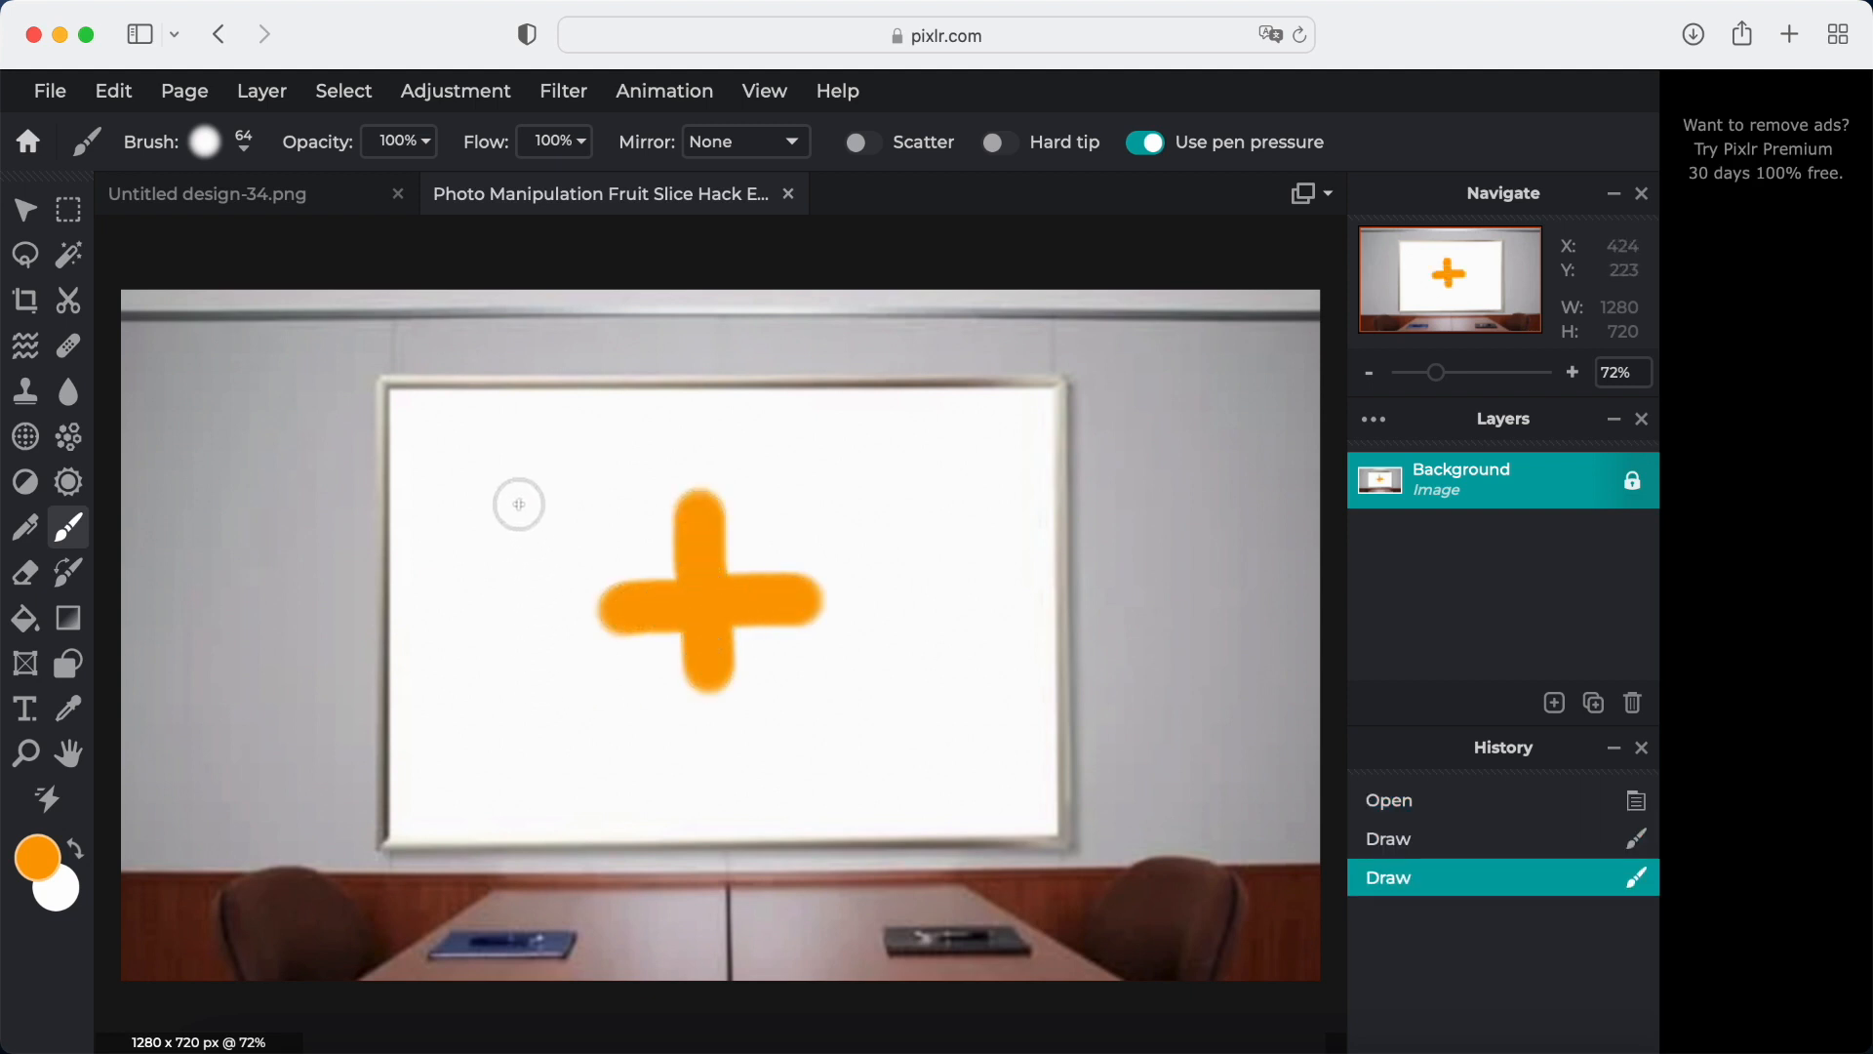
Erase the orange plus sign from the whiteboard, plus streaks on the wall beside it and along the table
click(31, 592)
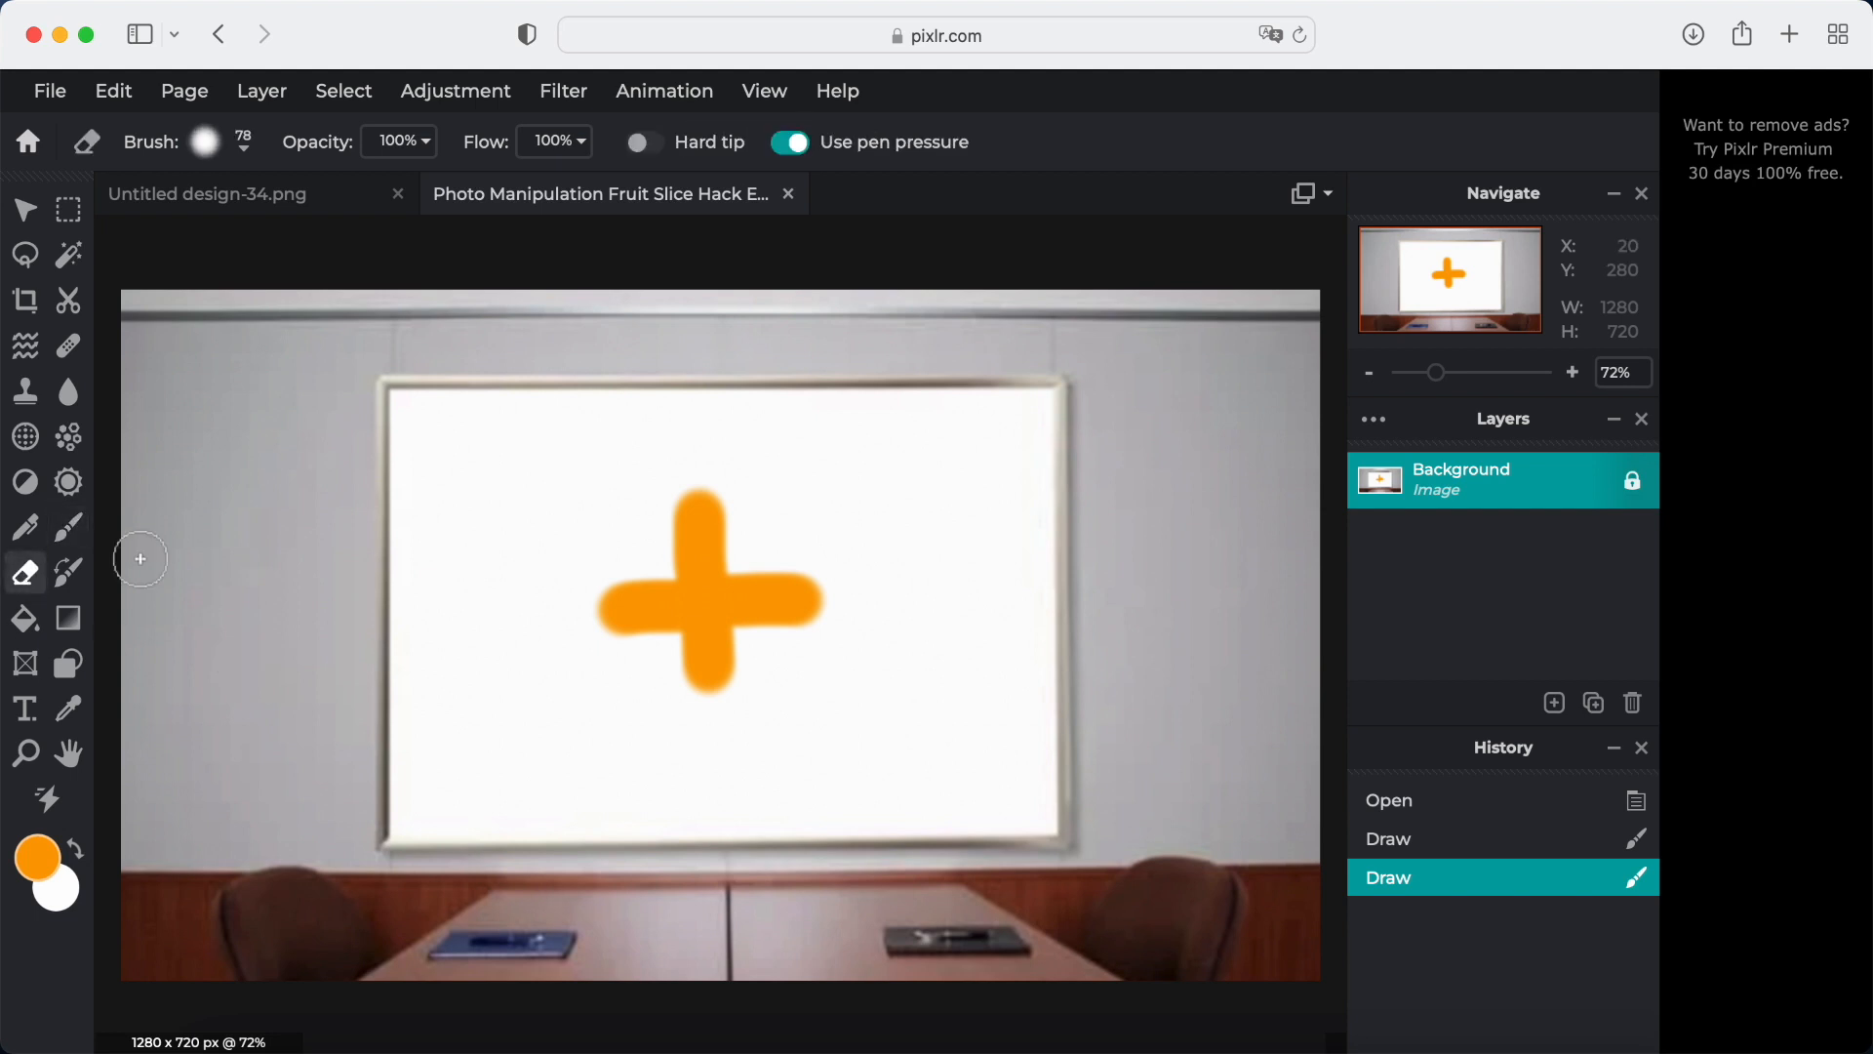
mouse_move(648, 497)
mouse_down()
mouse_move(735, 517)
mouse_move(668, 542)
mouse_move(698, 568)
mouse_move(693, 592)
mouse_move(569, 603)
mouse_move(619, 631)
mouse_move(742, 637)
mouse_move(695, 681)
mouse_move(664, 549)
mouse_move(676, 686)
mouse_move(722, 714)
mouse_move(734, 582)
mouse_move(817, 606)
mouse_move(759, 633)
mouse_move(758, 614)
mouse_move(825, 631)
mouse_up()
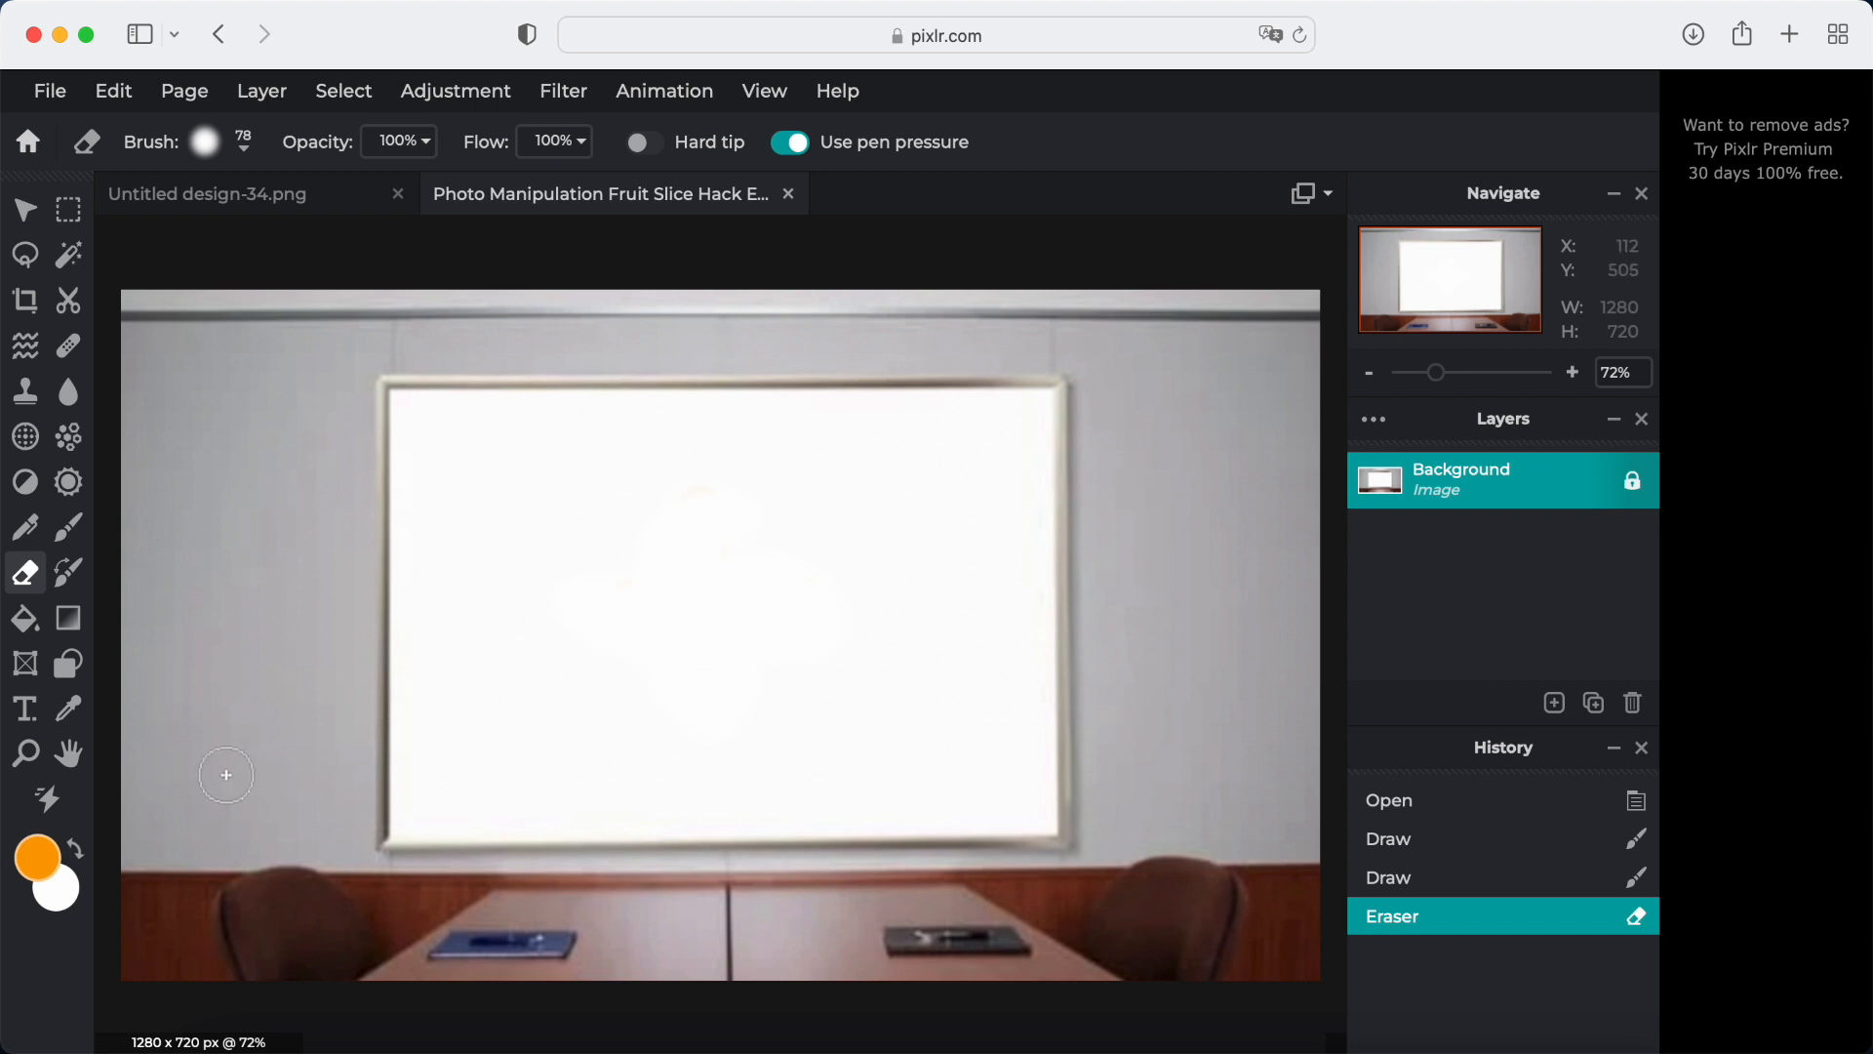
drag(230, 796, 231, 586)
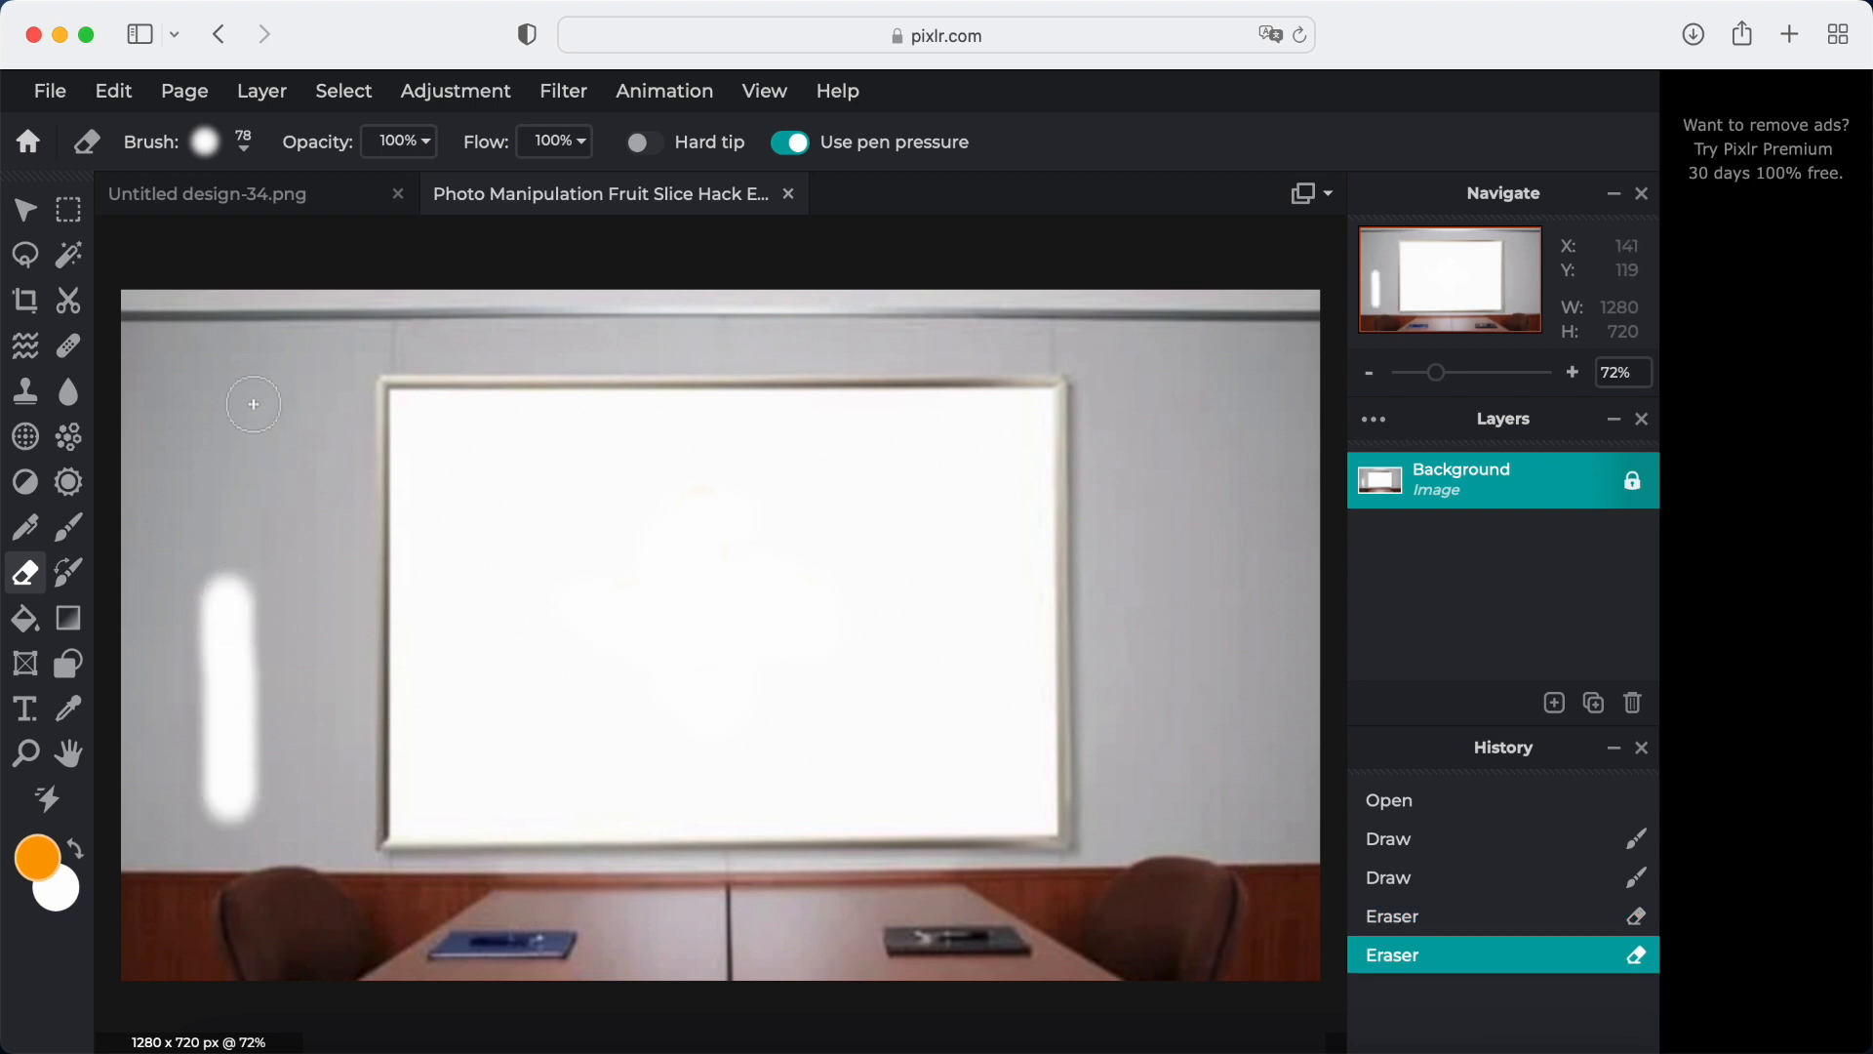
drag(284, 941, 858, 927)
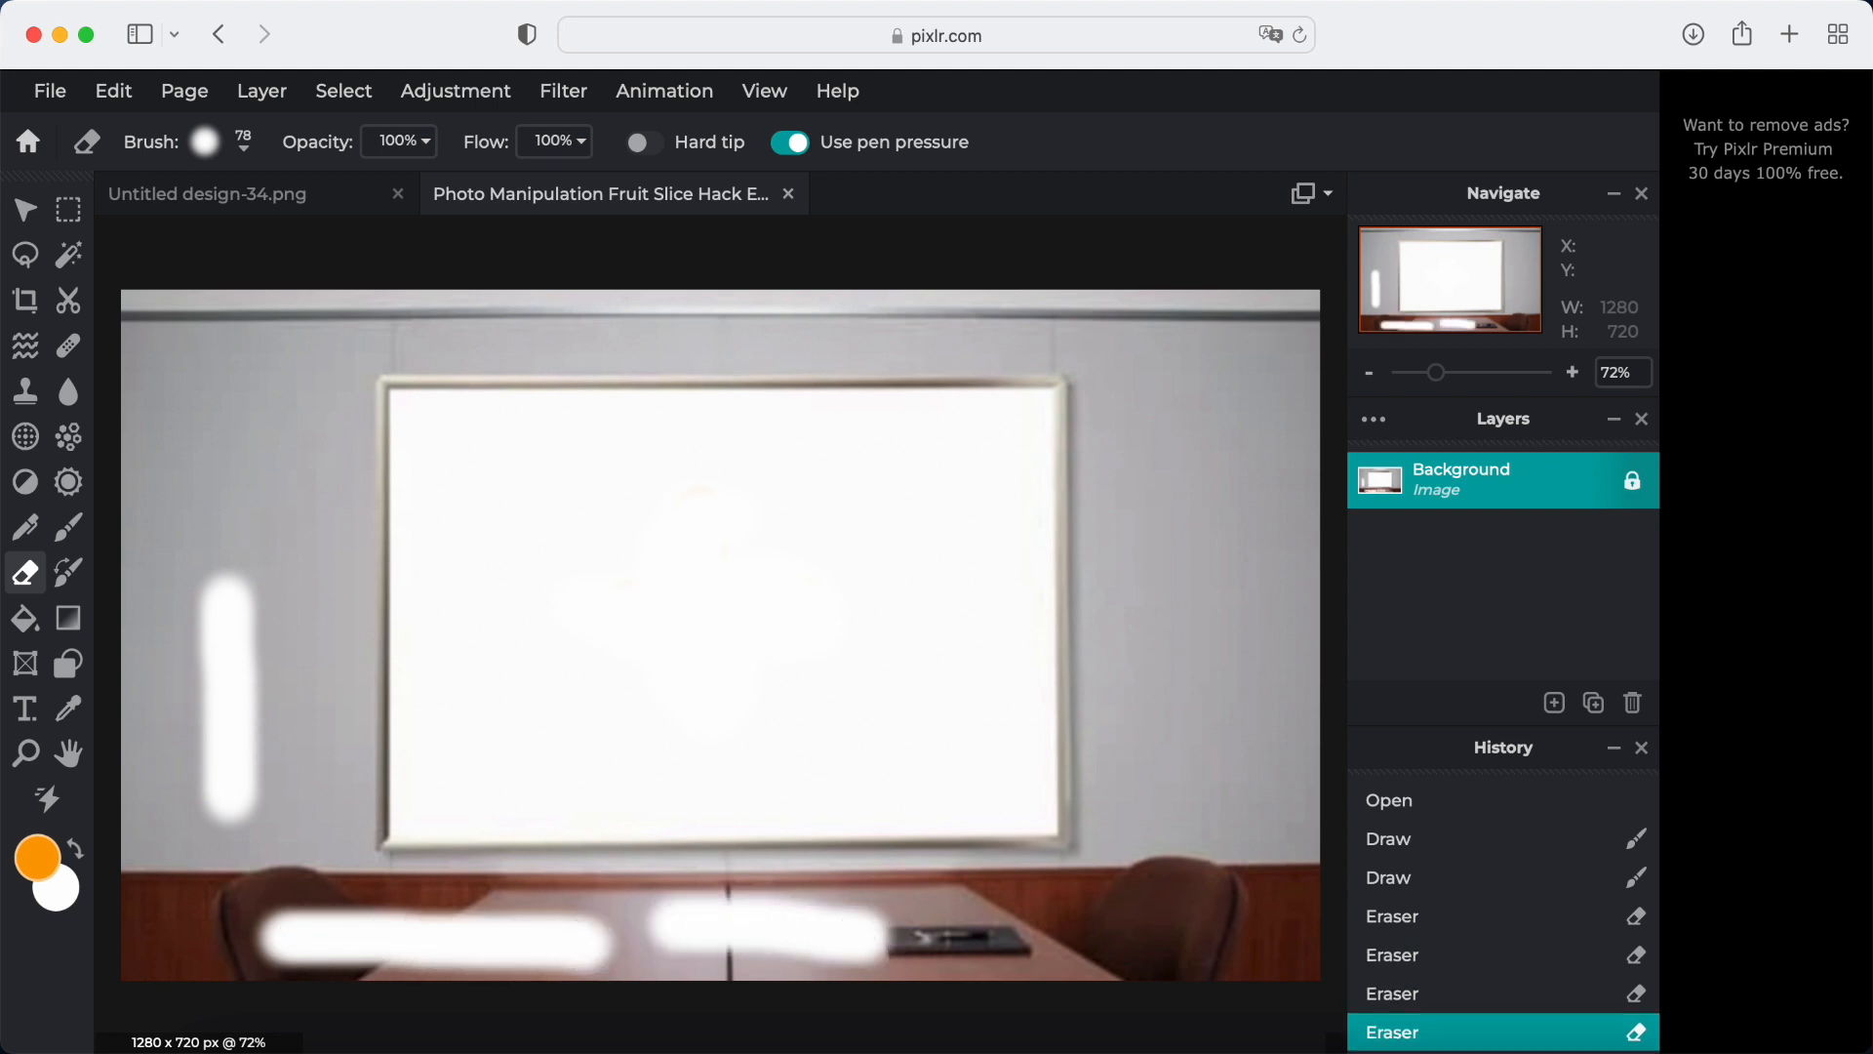
Add Untitled design-26.png as an image layer to Untitled design-34.png and place it below the Background layer
click(246, 205)
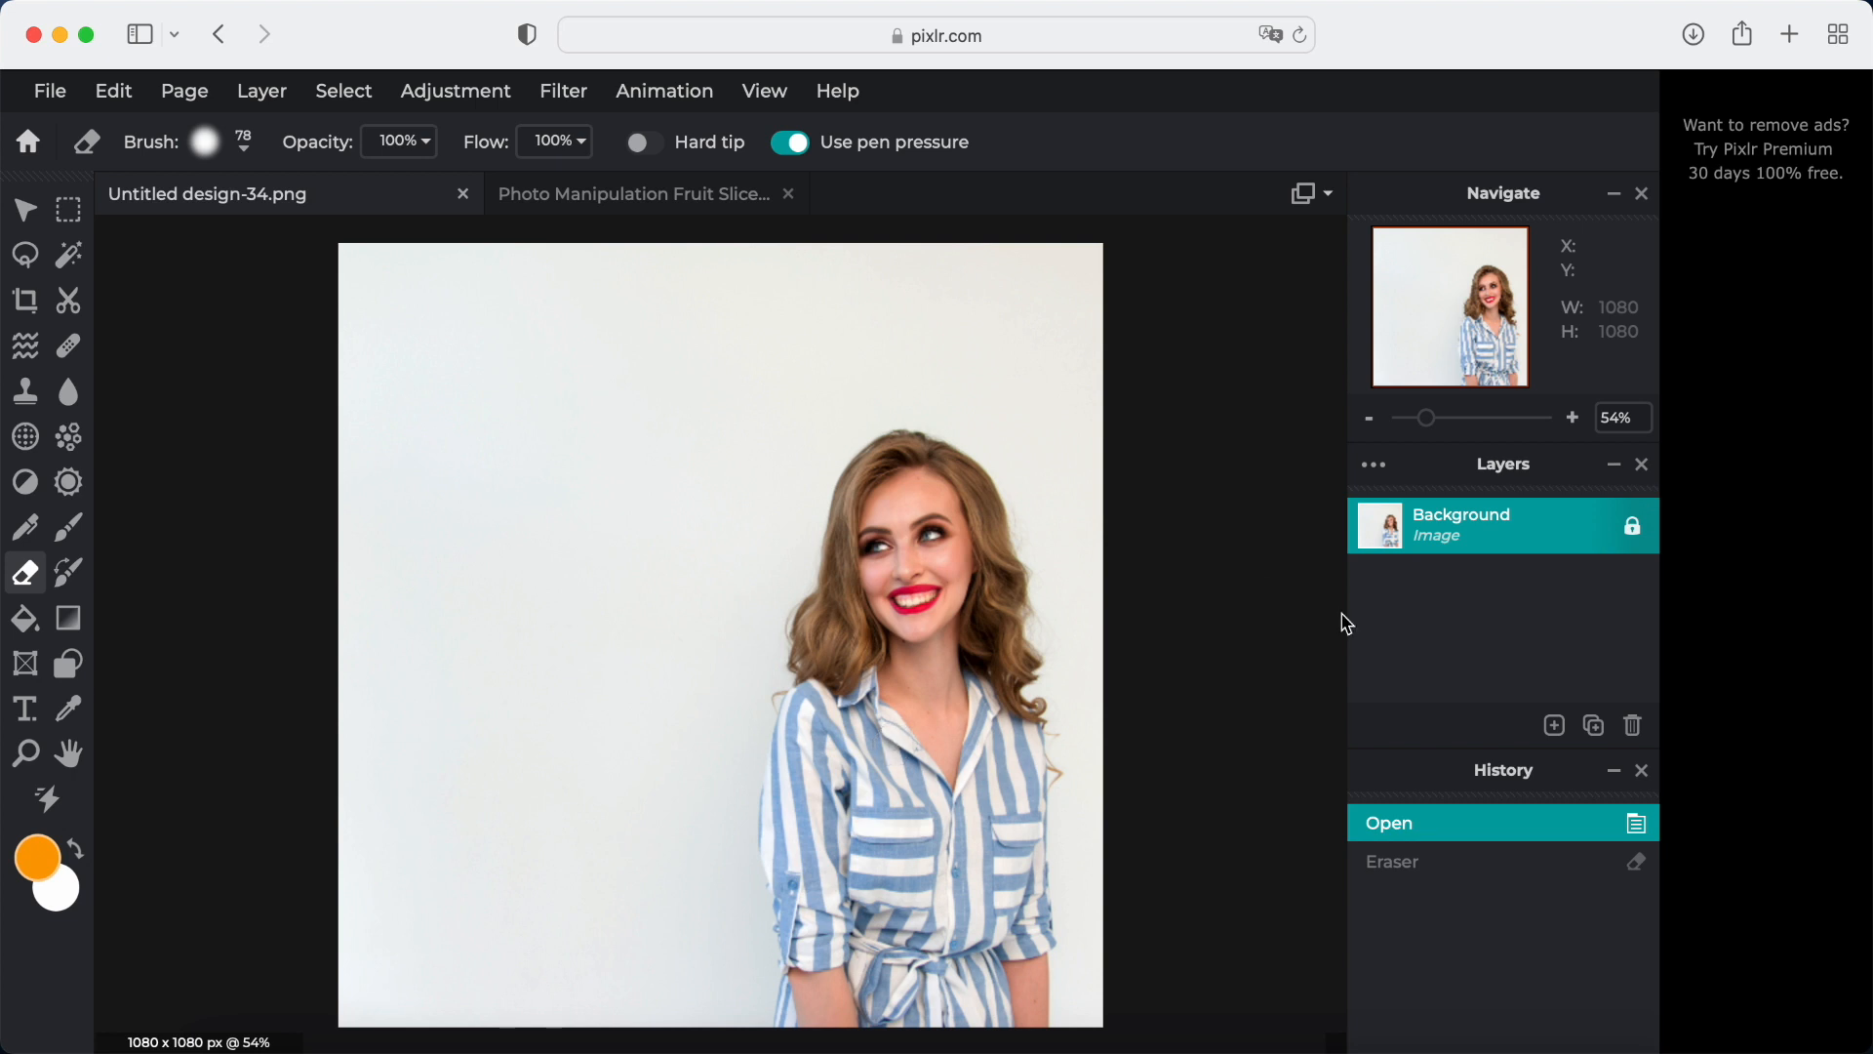
click(1556, 730)
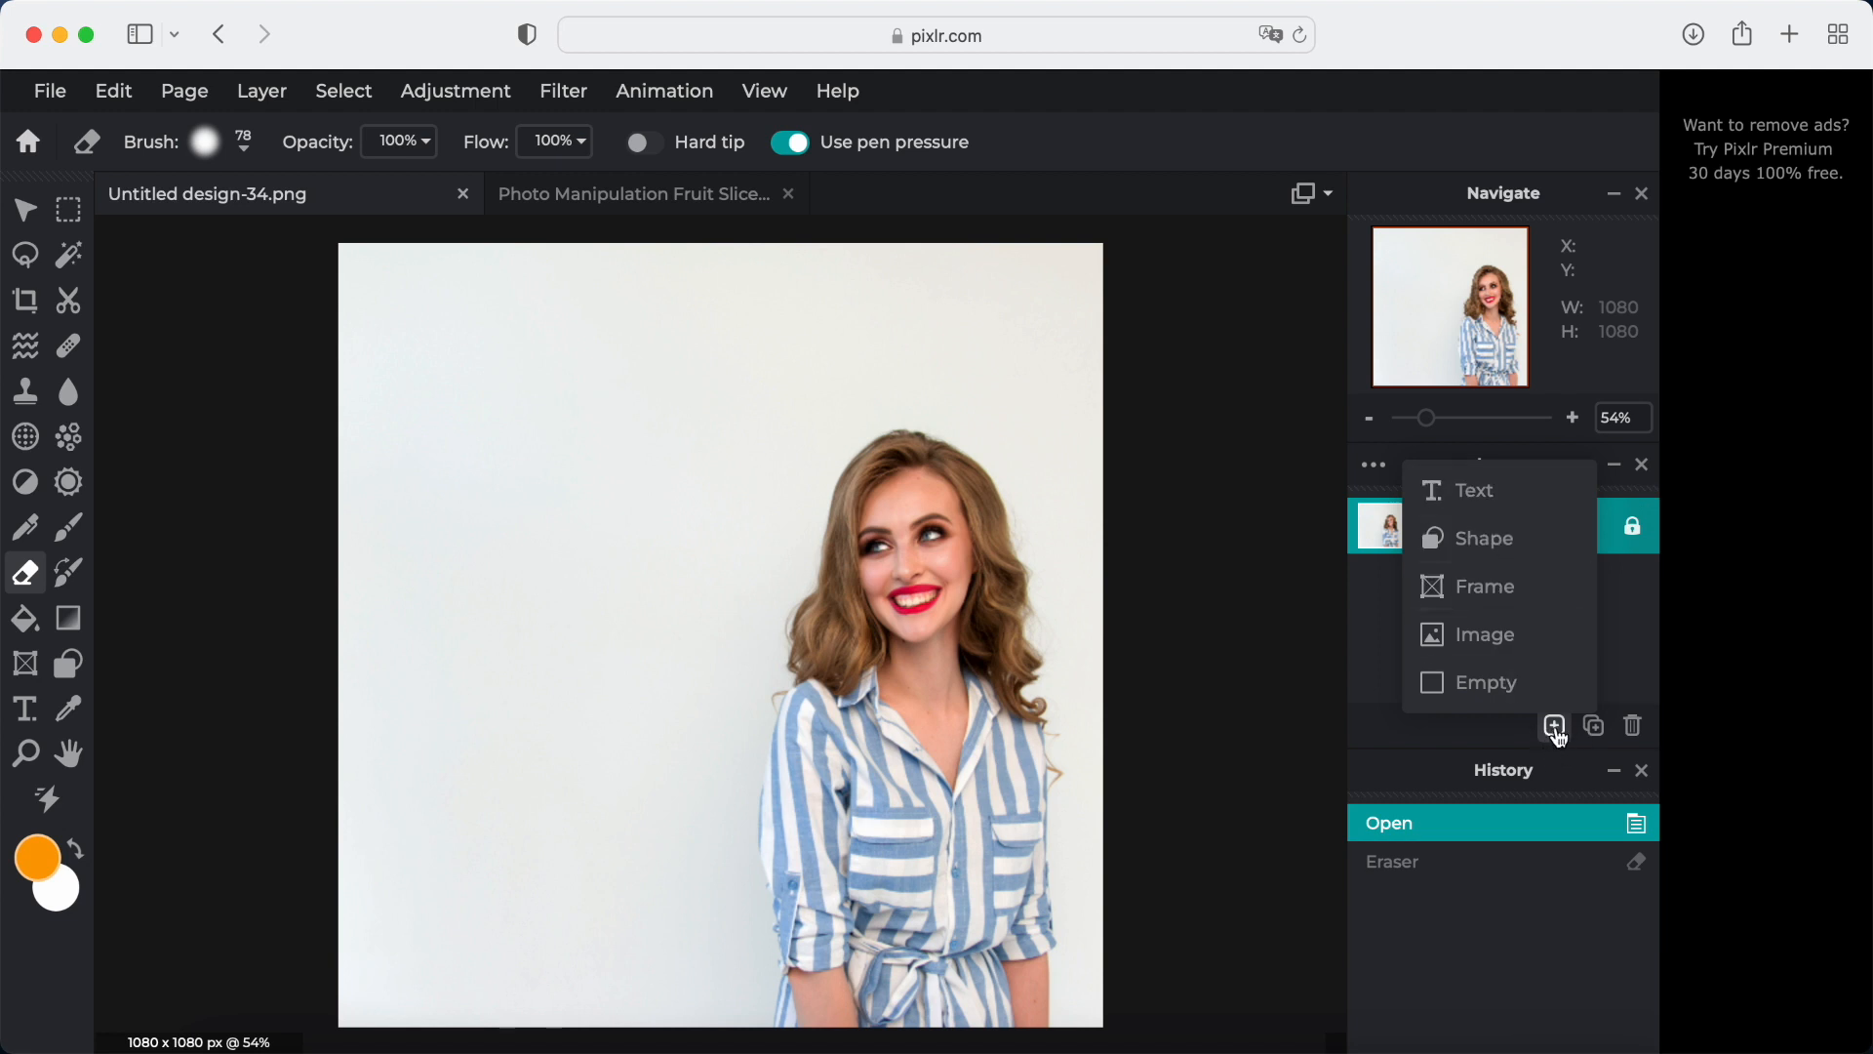
click(1481, 639)
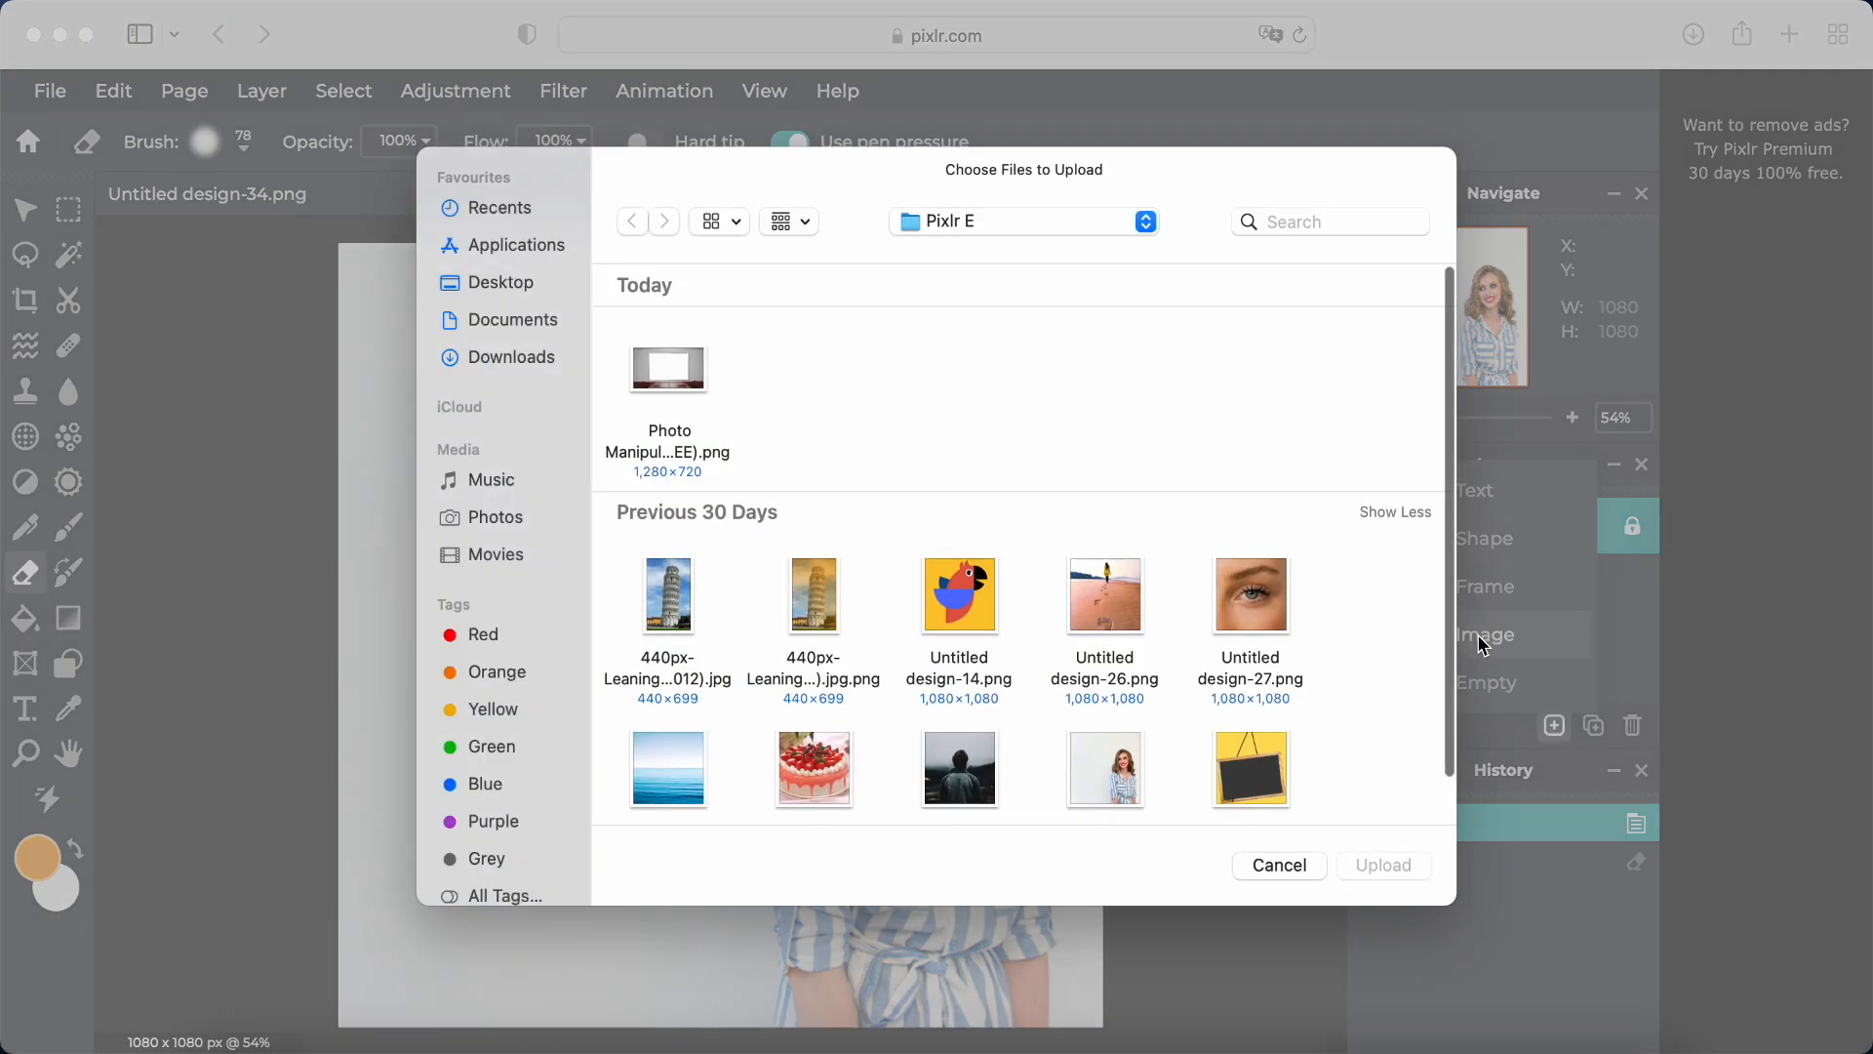
click(1113, 597)
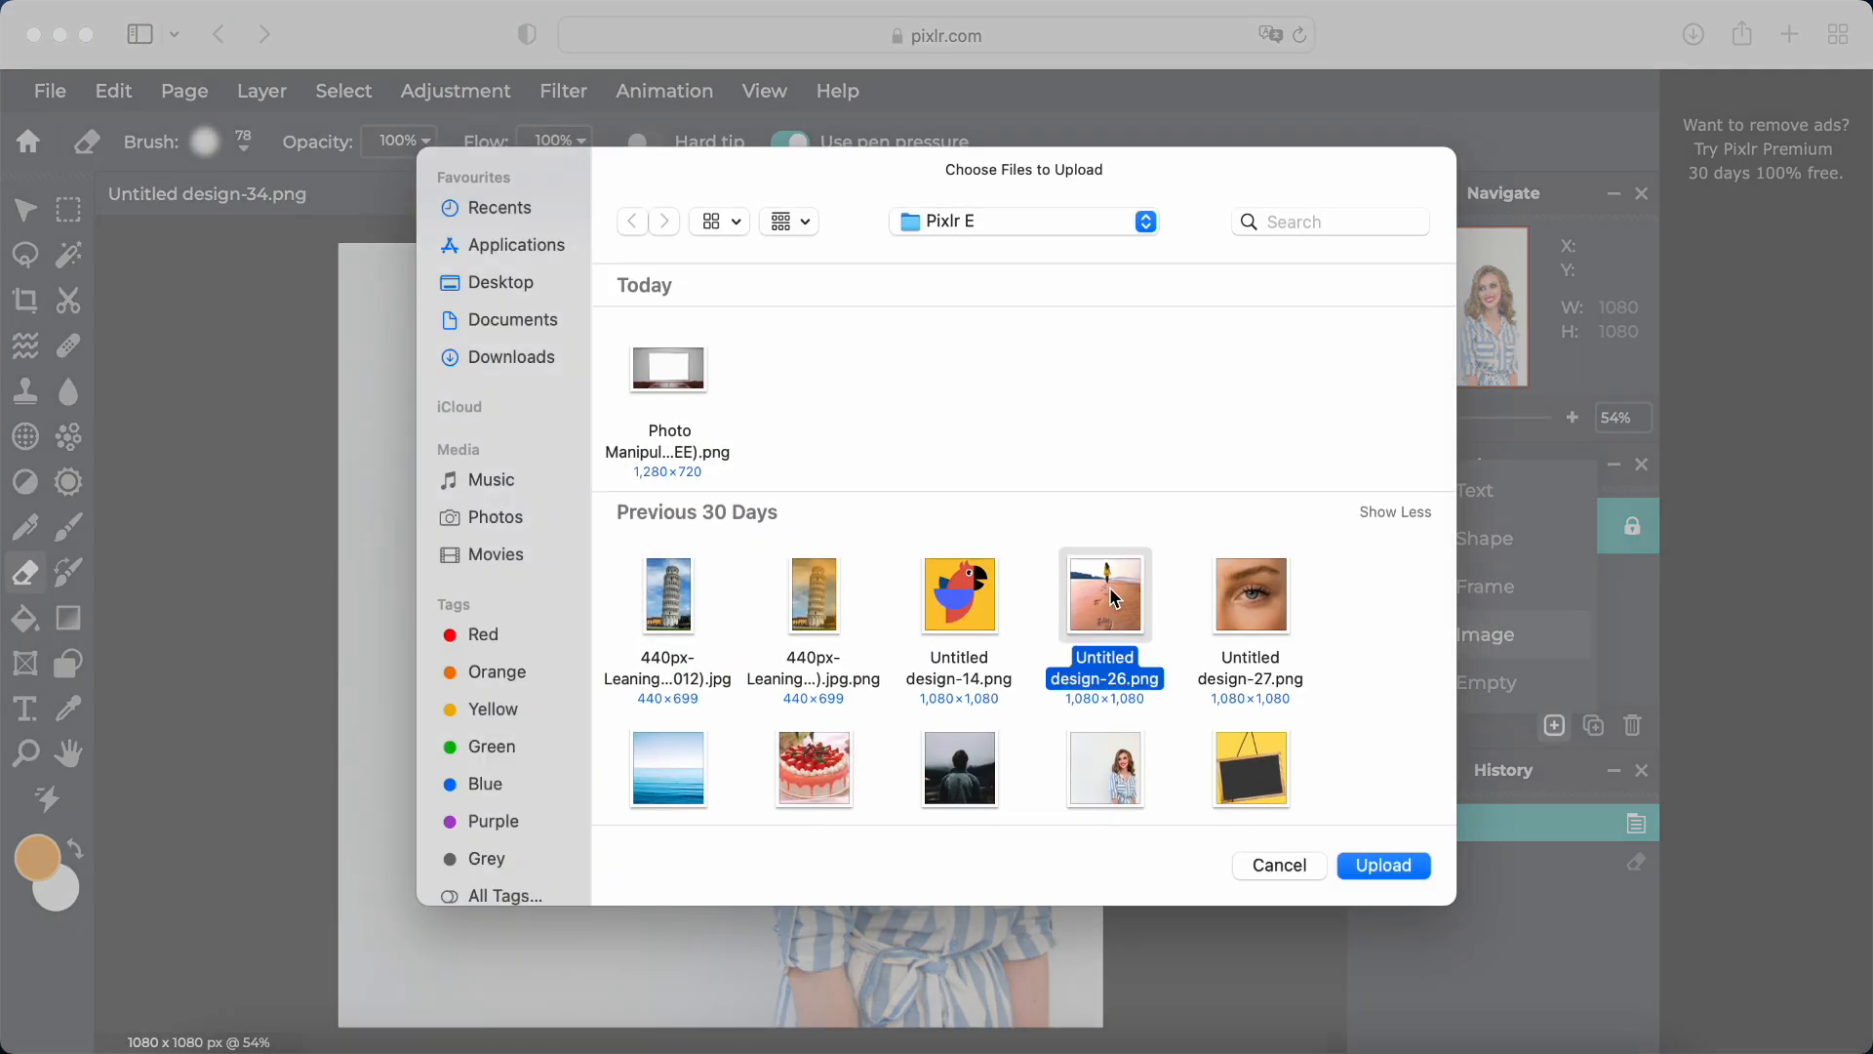
click(1380, 876)
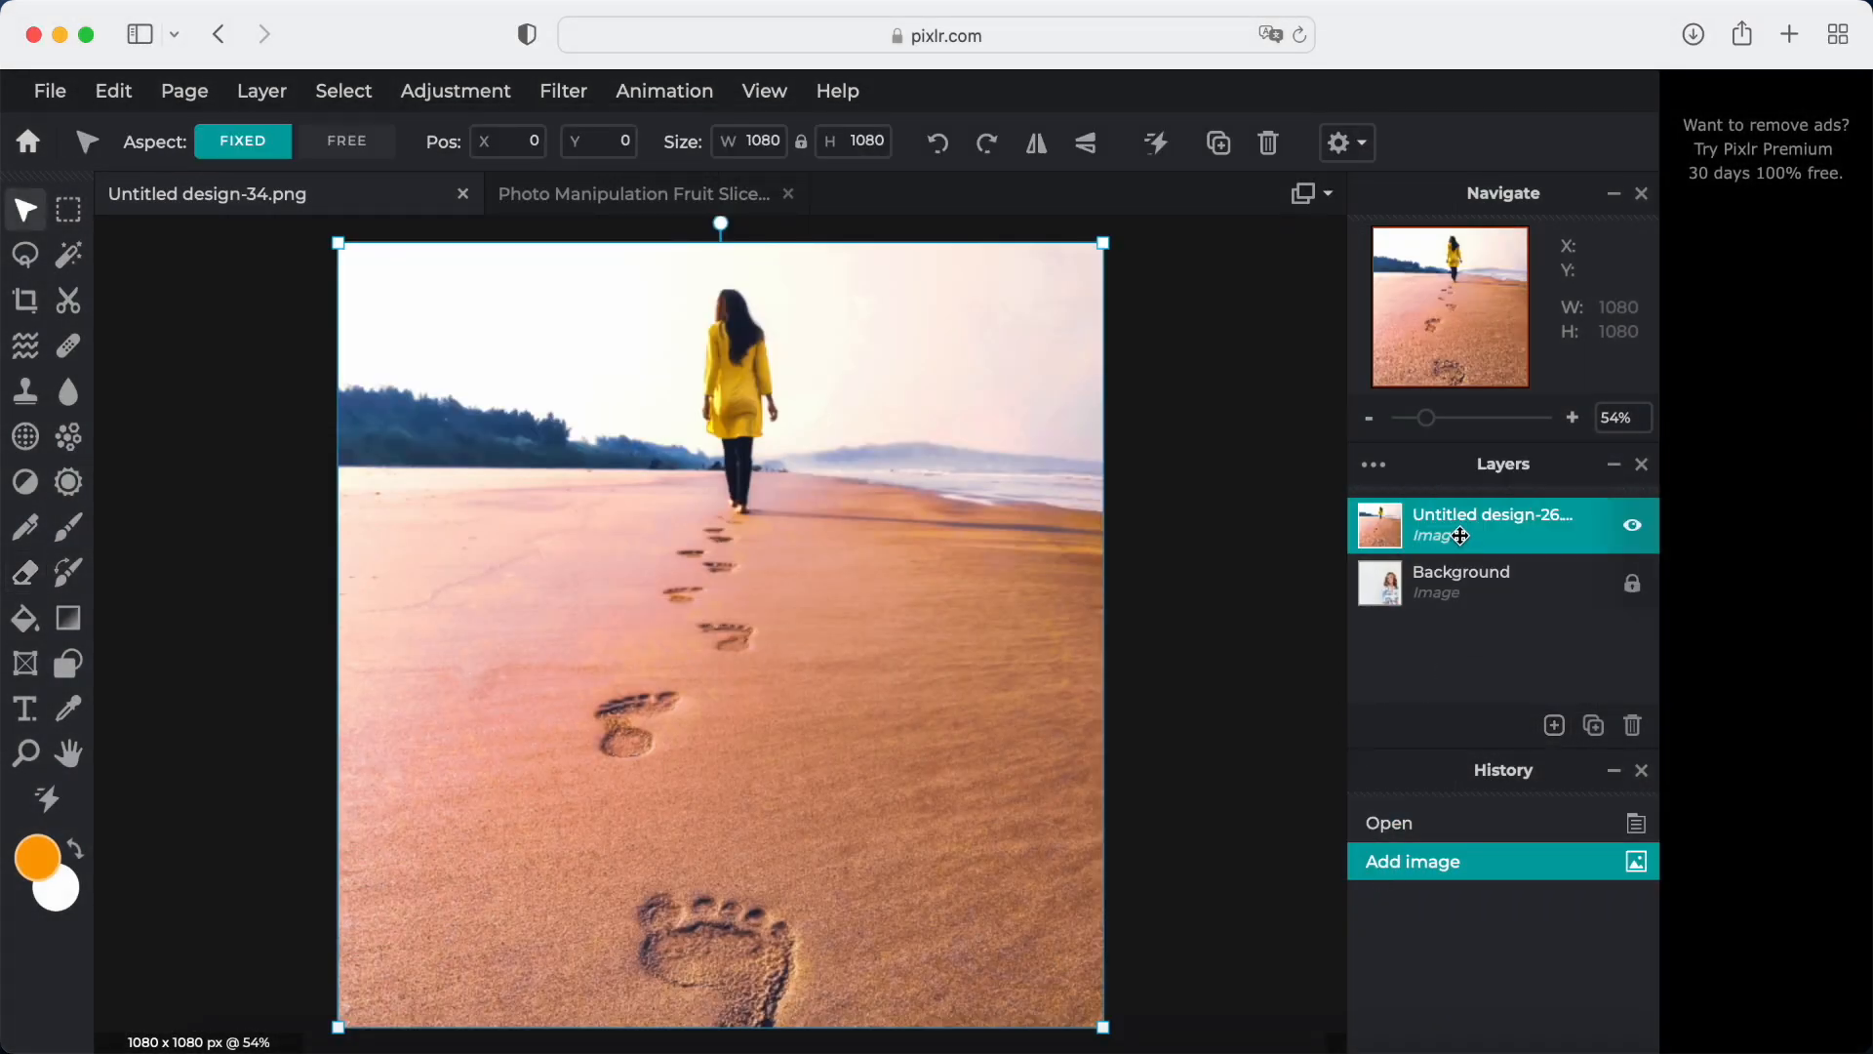
drag(1461, 535, 1470, 601)
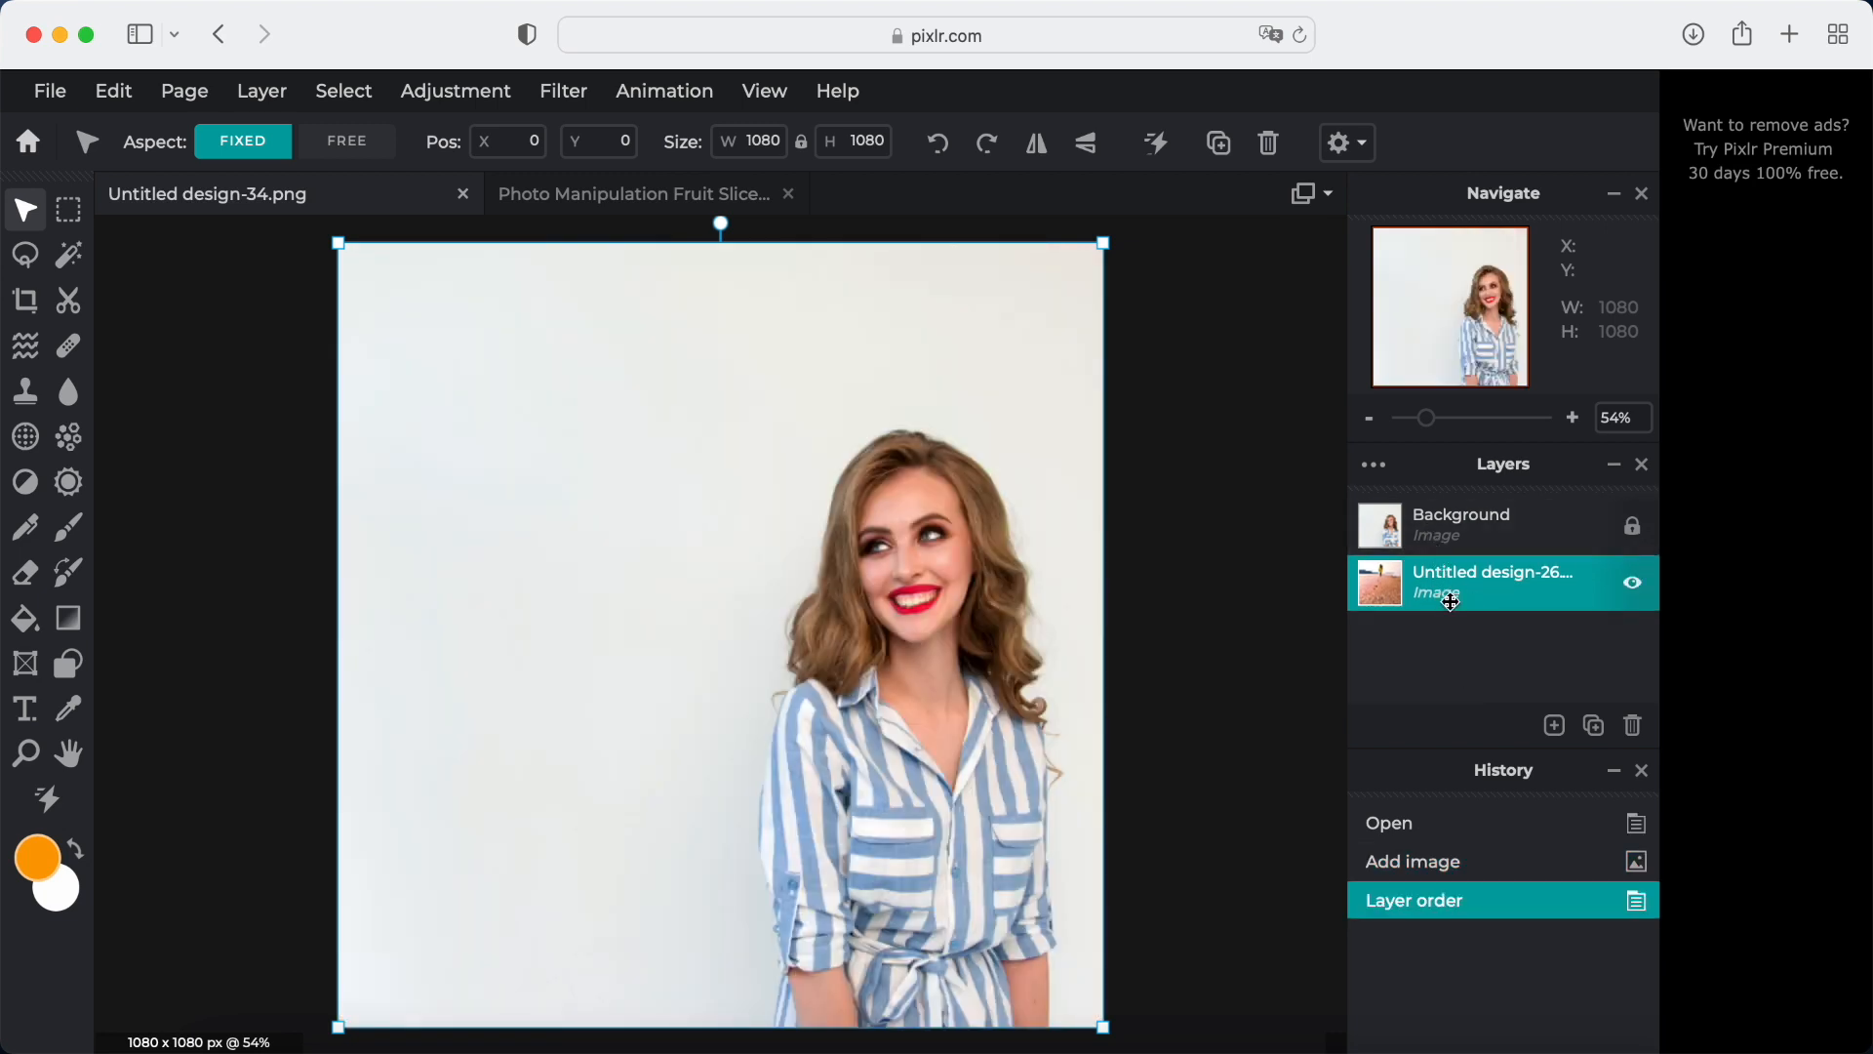
Erase the Background layer's wall beside the woman with a 200 px eraser, over the beach walker and her footprints
click(1453, 530)
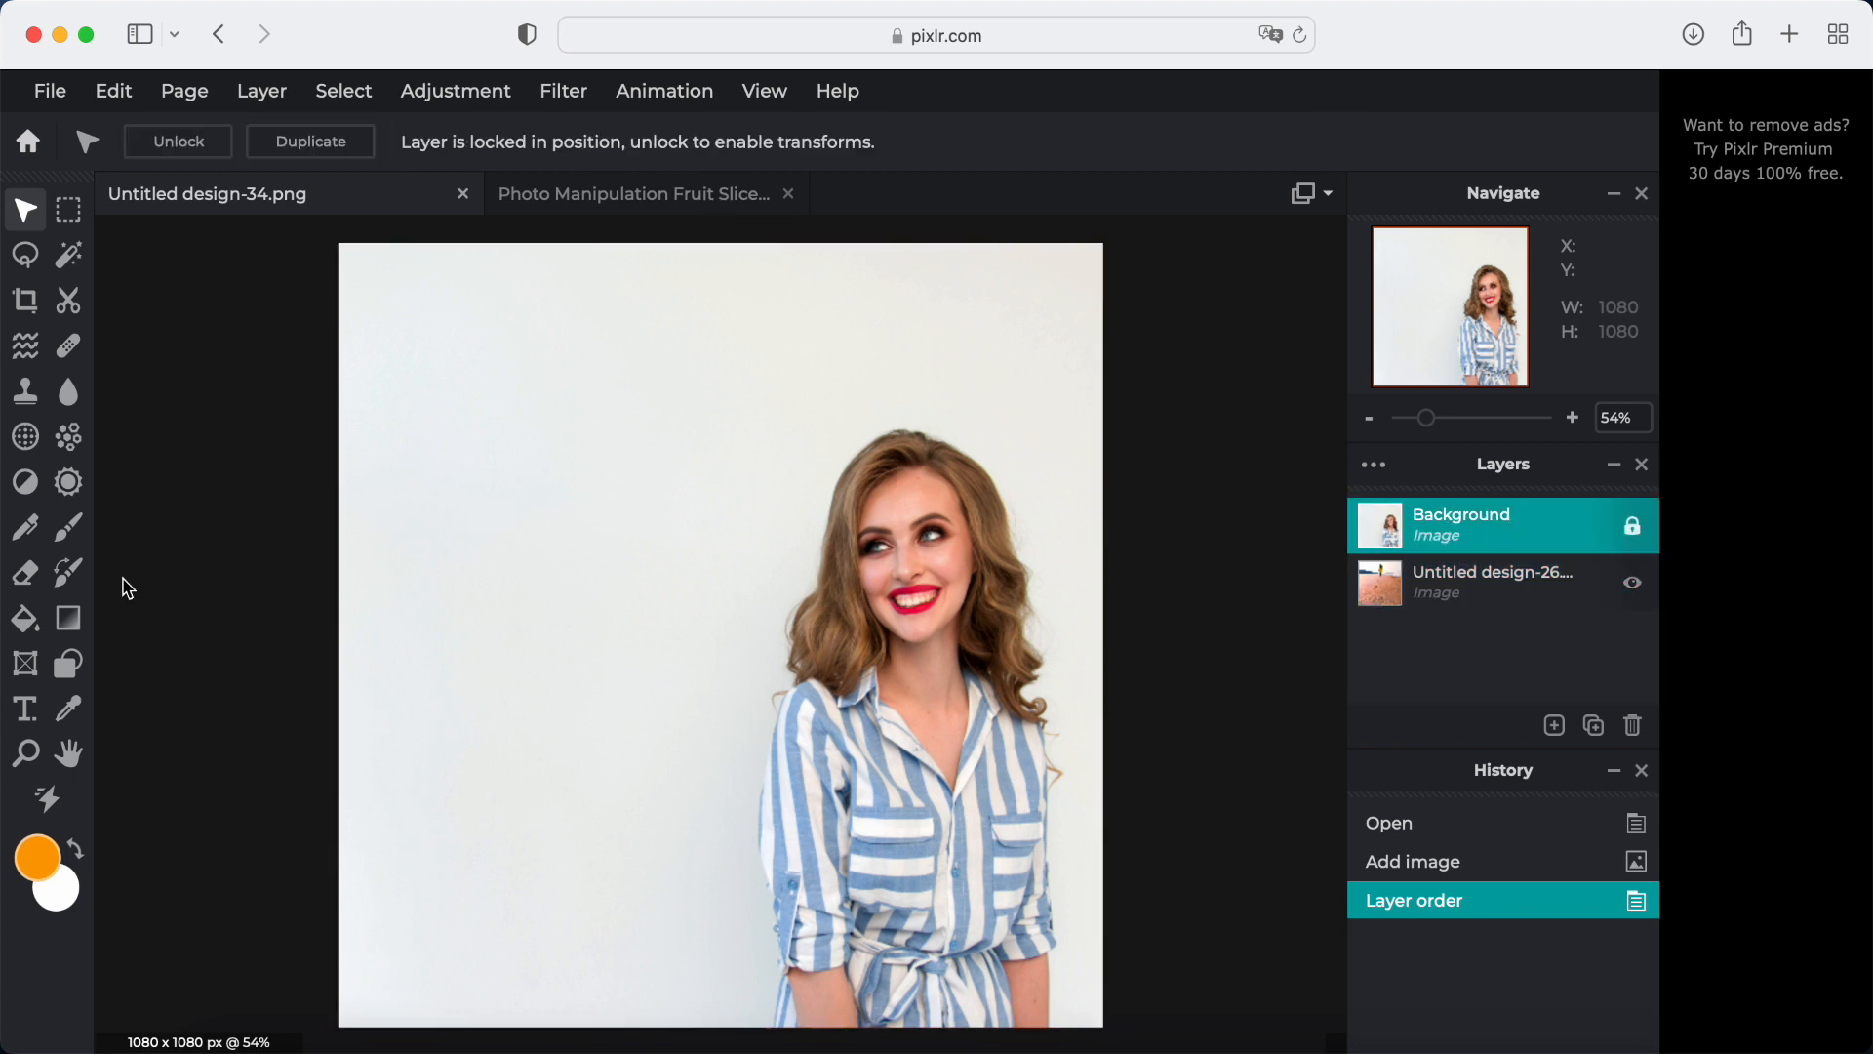
click(29, 577)
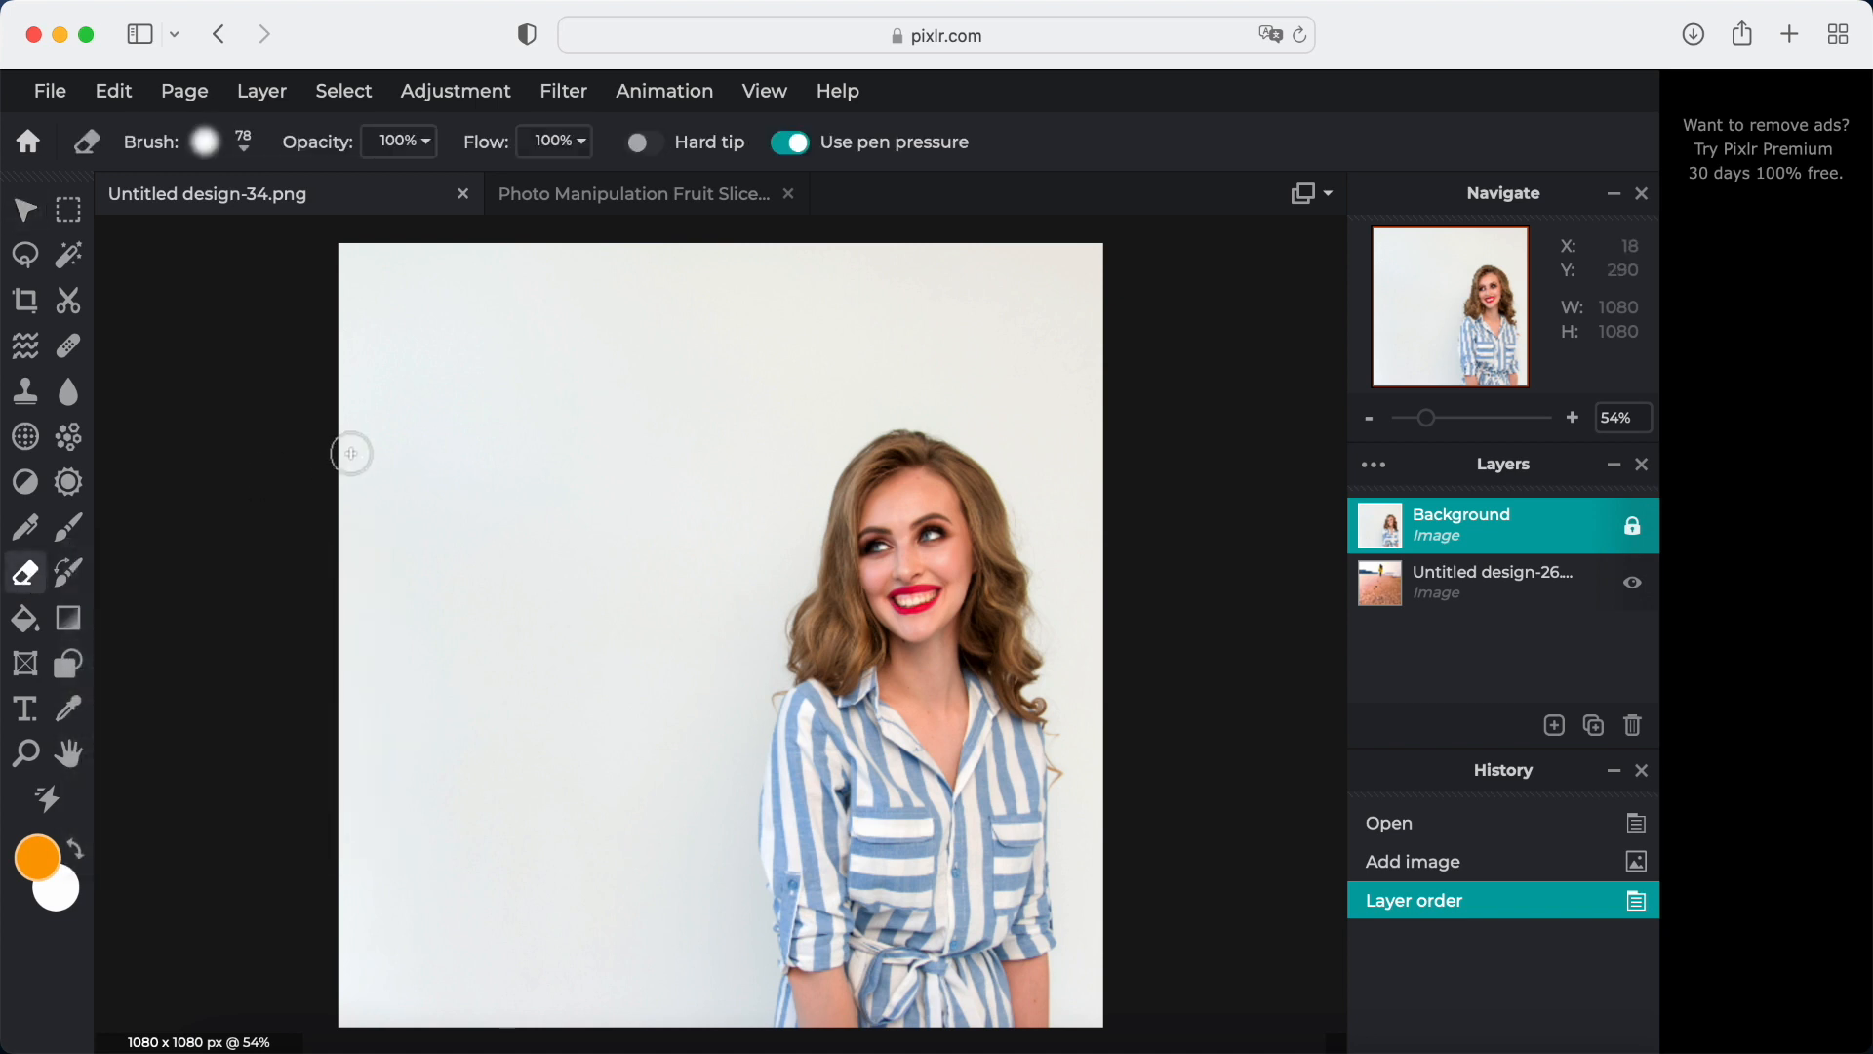
click(245, 154)
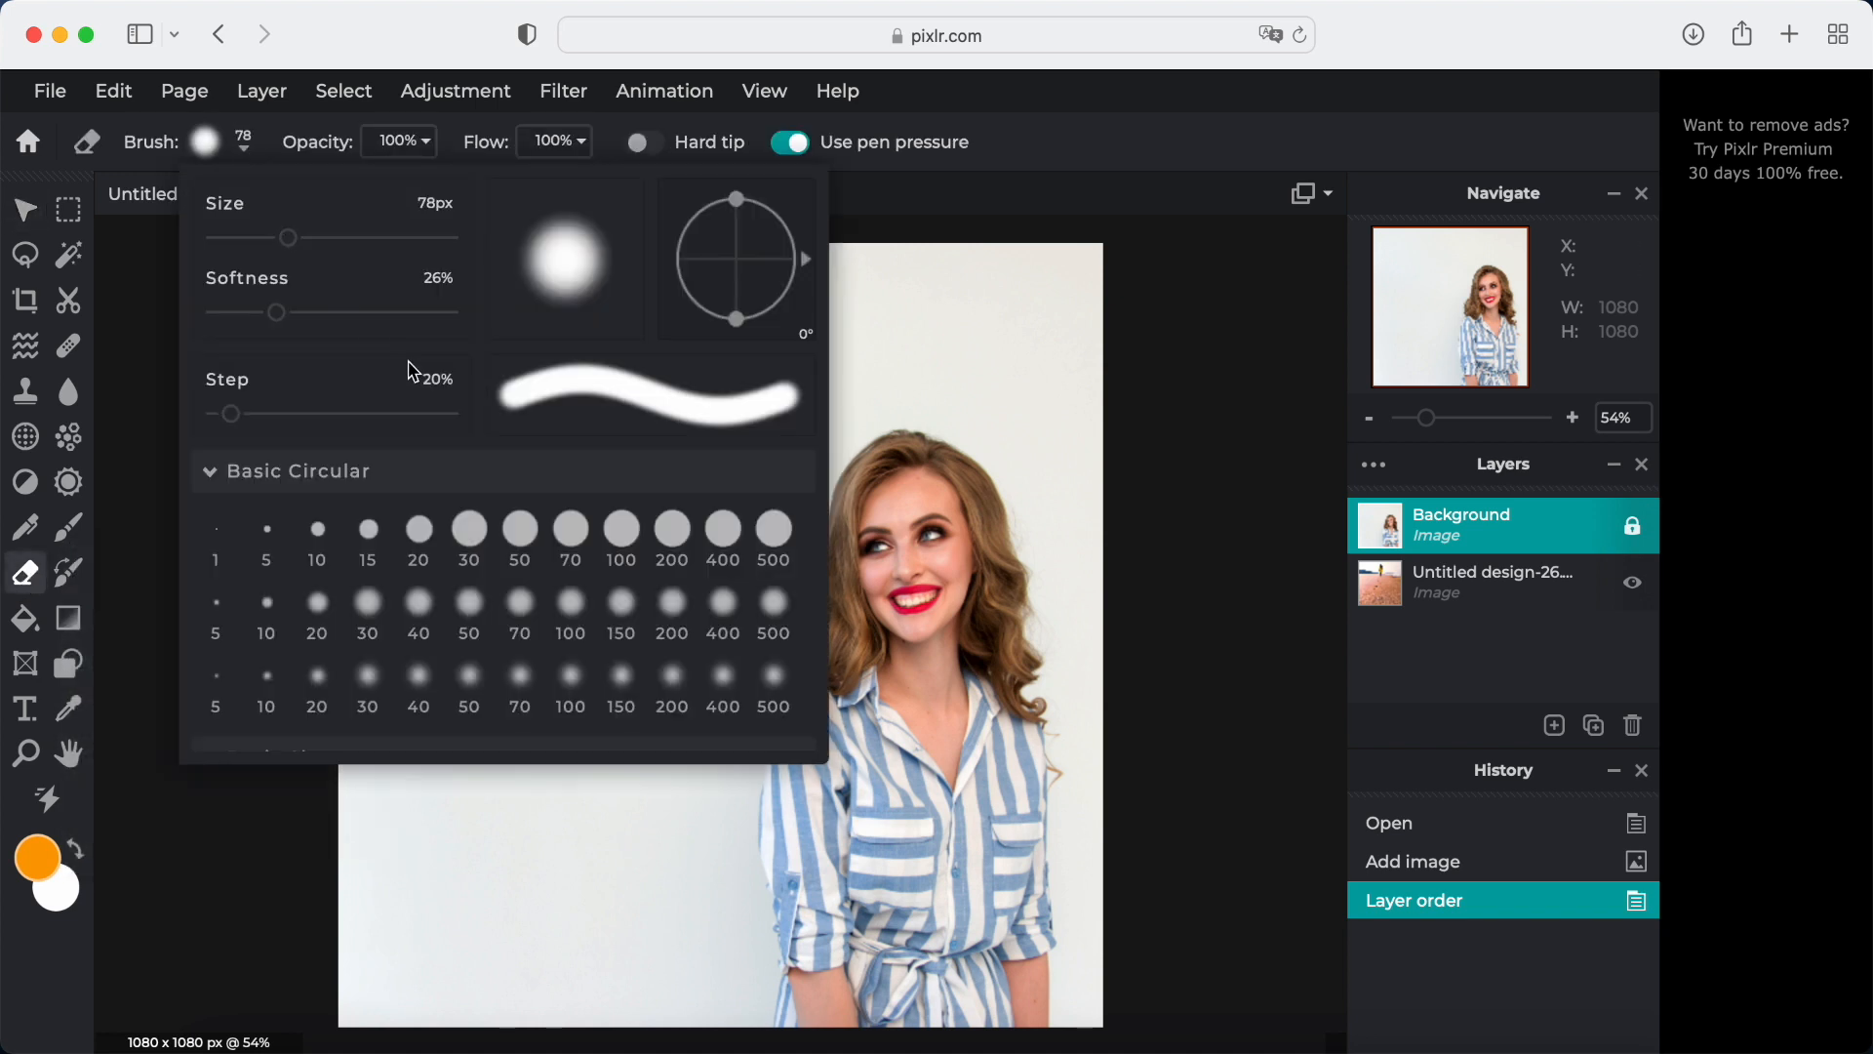
click(290, 242)
drag(291, 244, 325, 239)
click(199, 842)
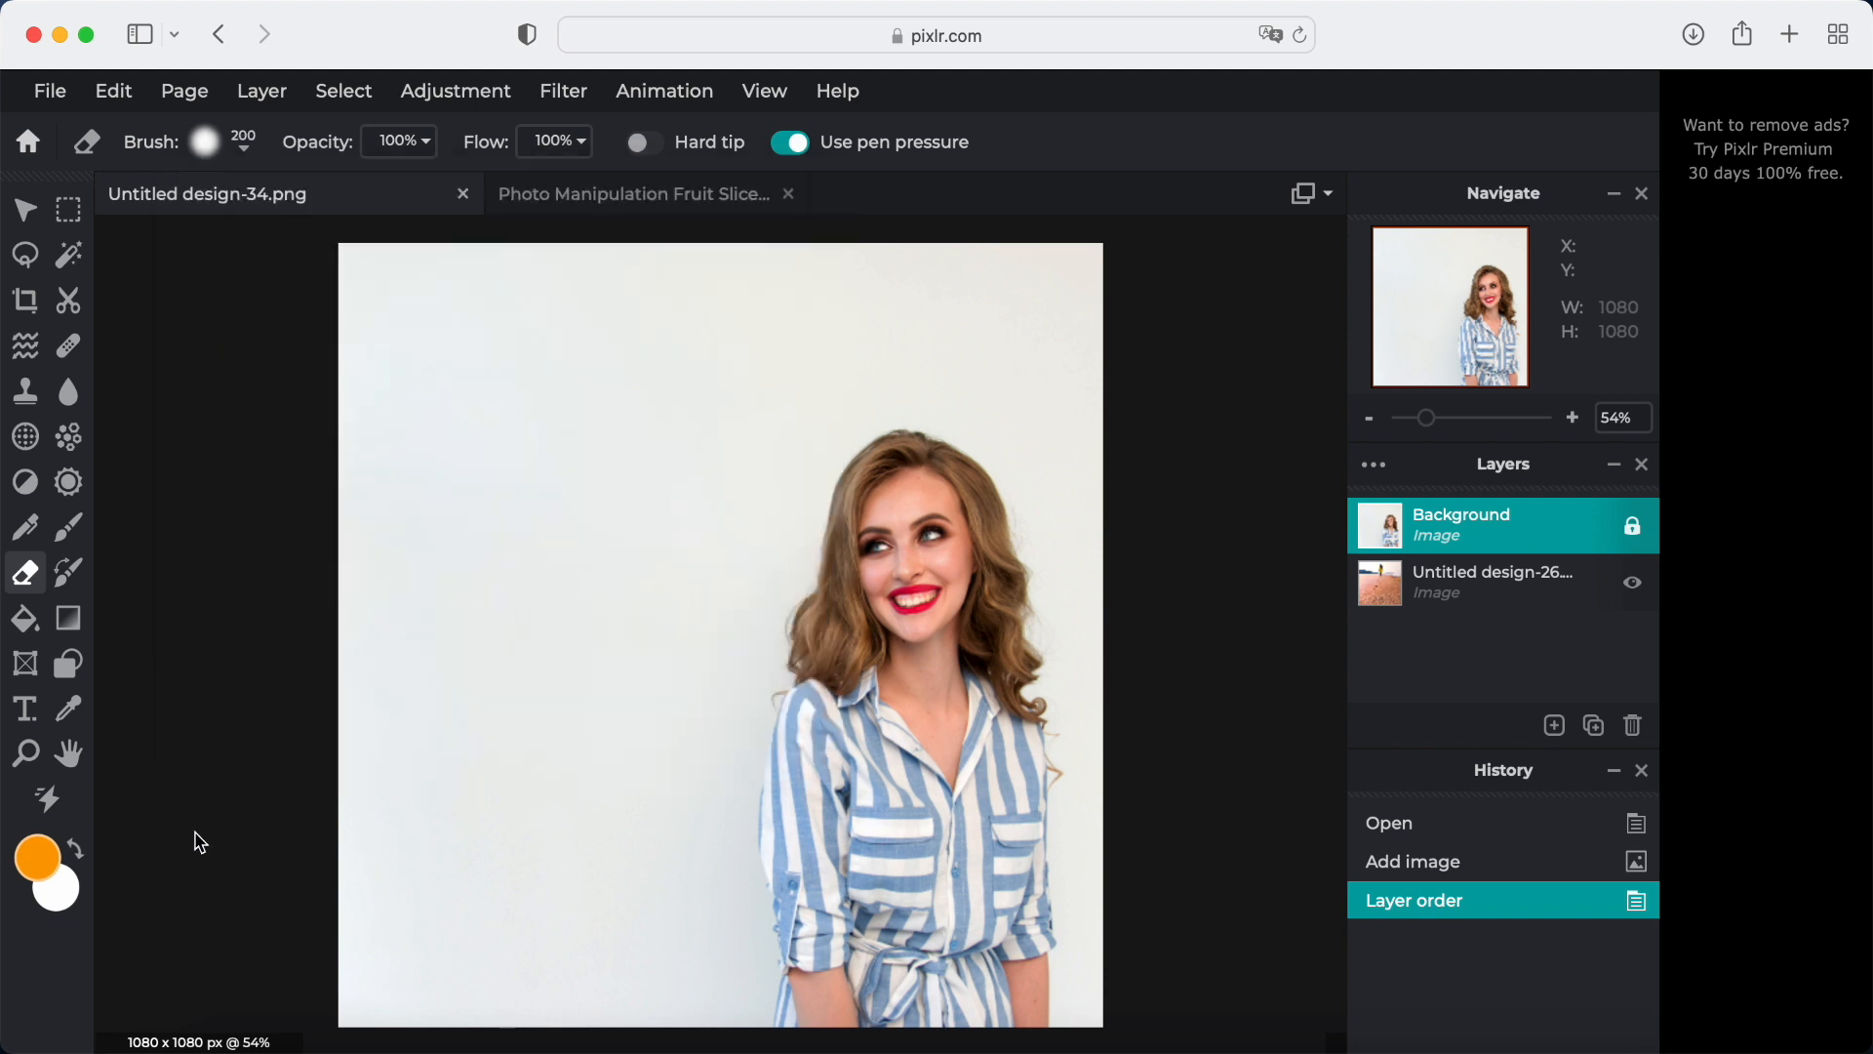
mouse_move(670, 293)
mouse_down()
mouse_move(608, 344)
mouse_move(742, 309)
mouse_move(756, 324)
mouse_move(693, 416)
mouse_move(750, 414)
mouse_move(750, 442)
mouse_move(720, 460)
mouse_move(757, 467)
mouse_move(735, 488)
mouse_move(740, 567)
mouse_move(706, 664)
mouse_move(642, 445)
mouse_move(611, 449)
mouse_move(771, 500)
mouse_move(615, 549)
mouse_move(687, 557)
mouse_move(624, 625)
mouse_move(680, 618)
mouse_move(664, 652)
mouse_move(678, 764)
mouse_up()
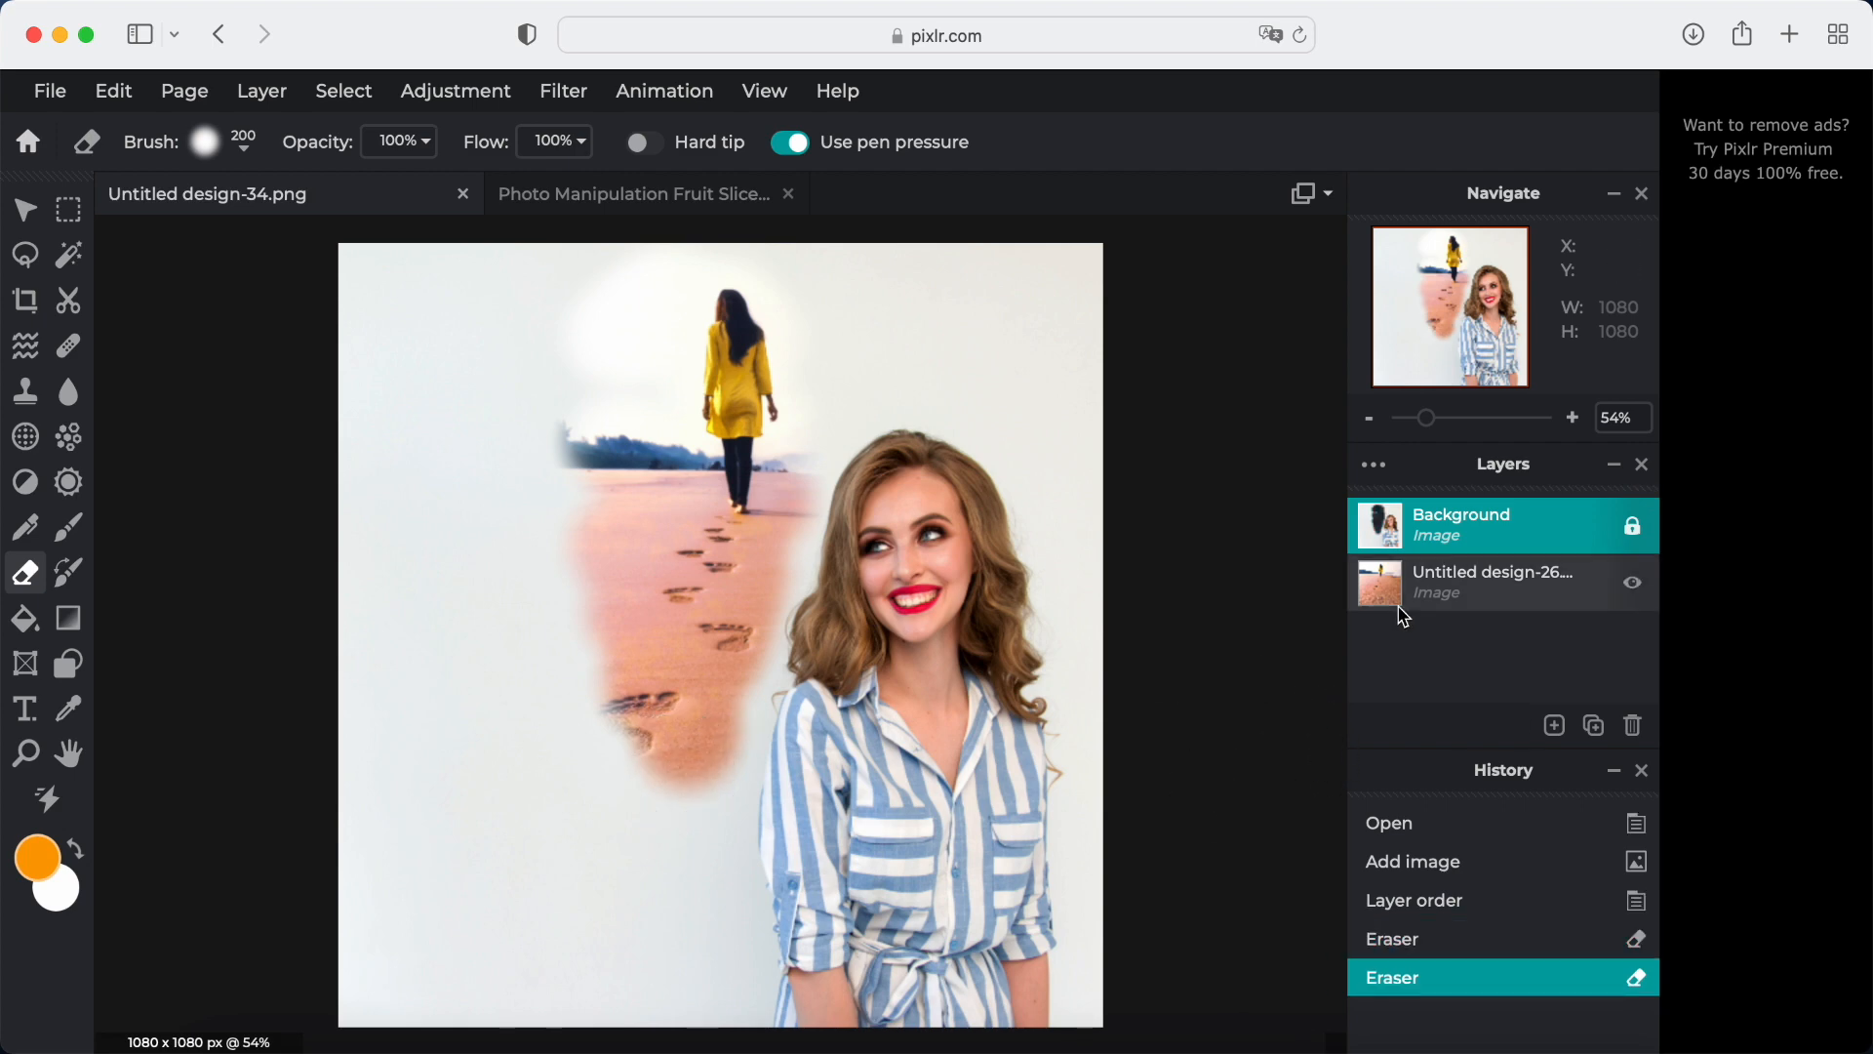
Merge the Background layer down into the beach image layer
scroll(1453, 595, up, 5)
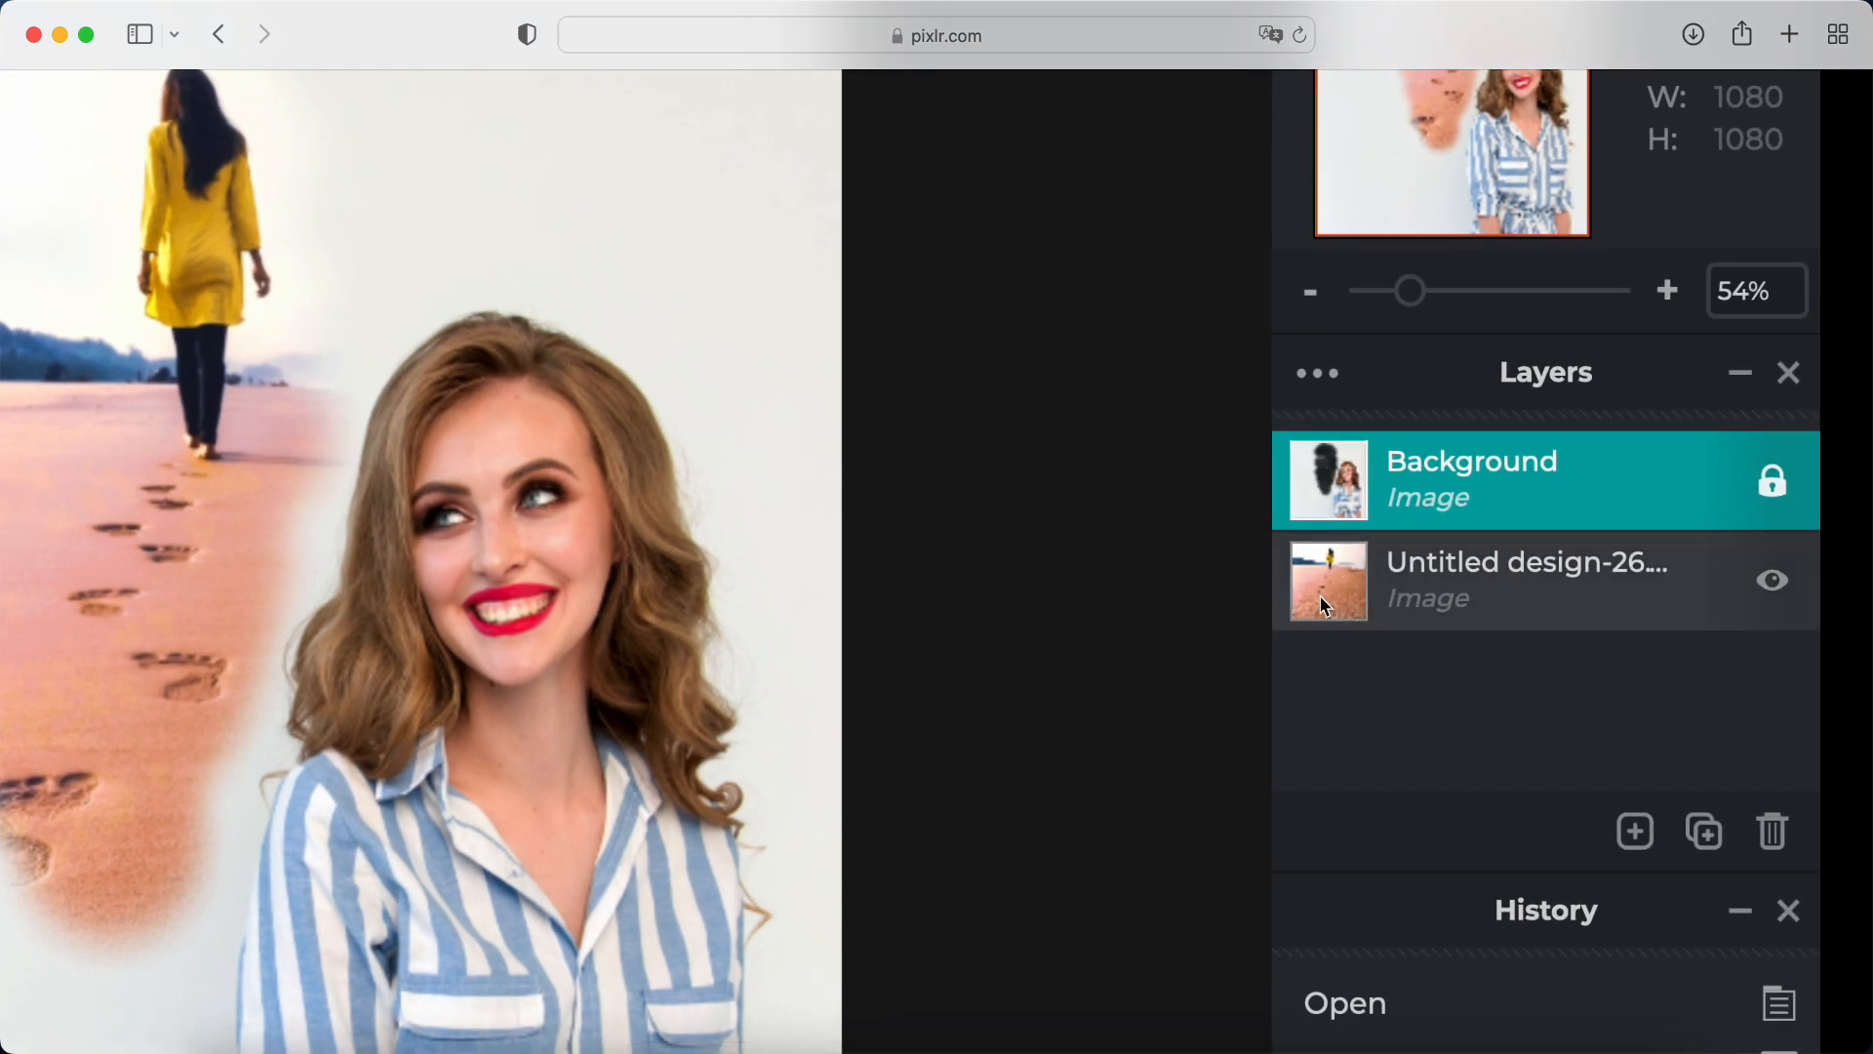
scroll(1381, 610, down, 5)
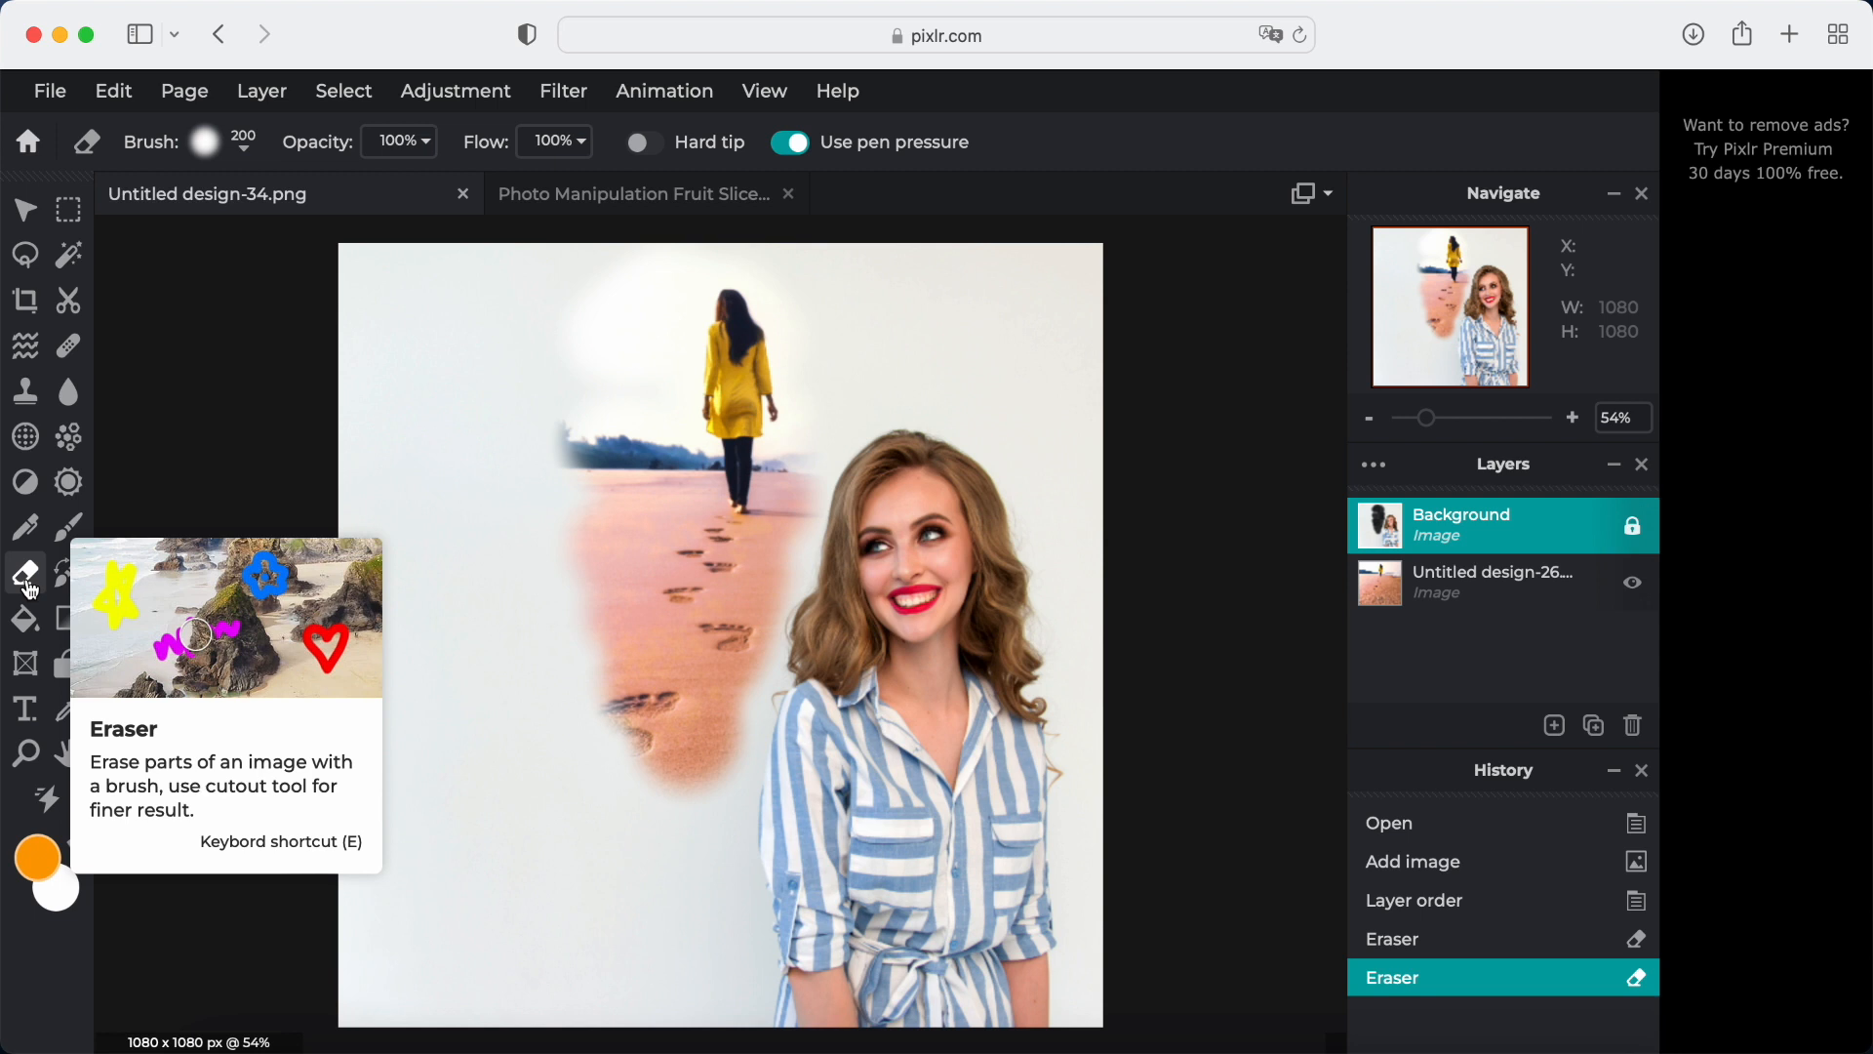
click(1377, 522)
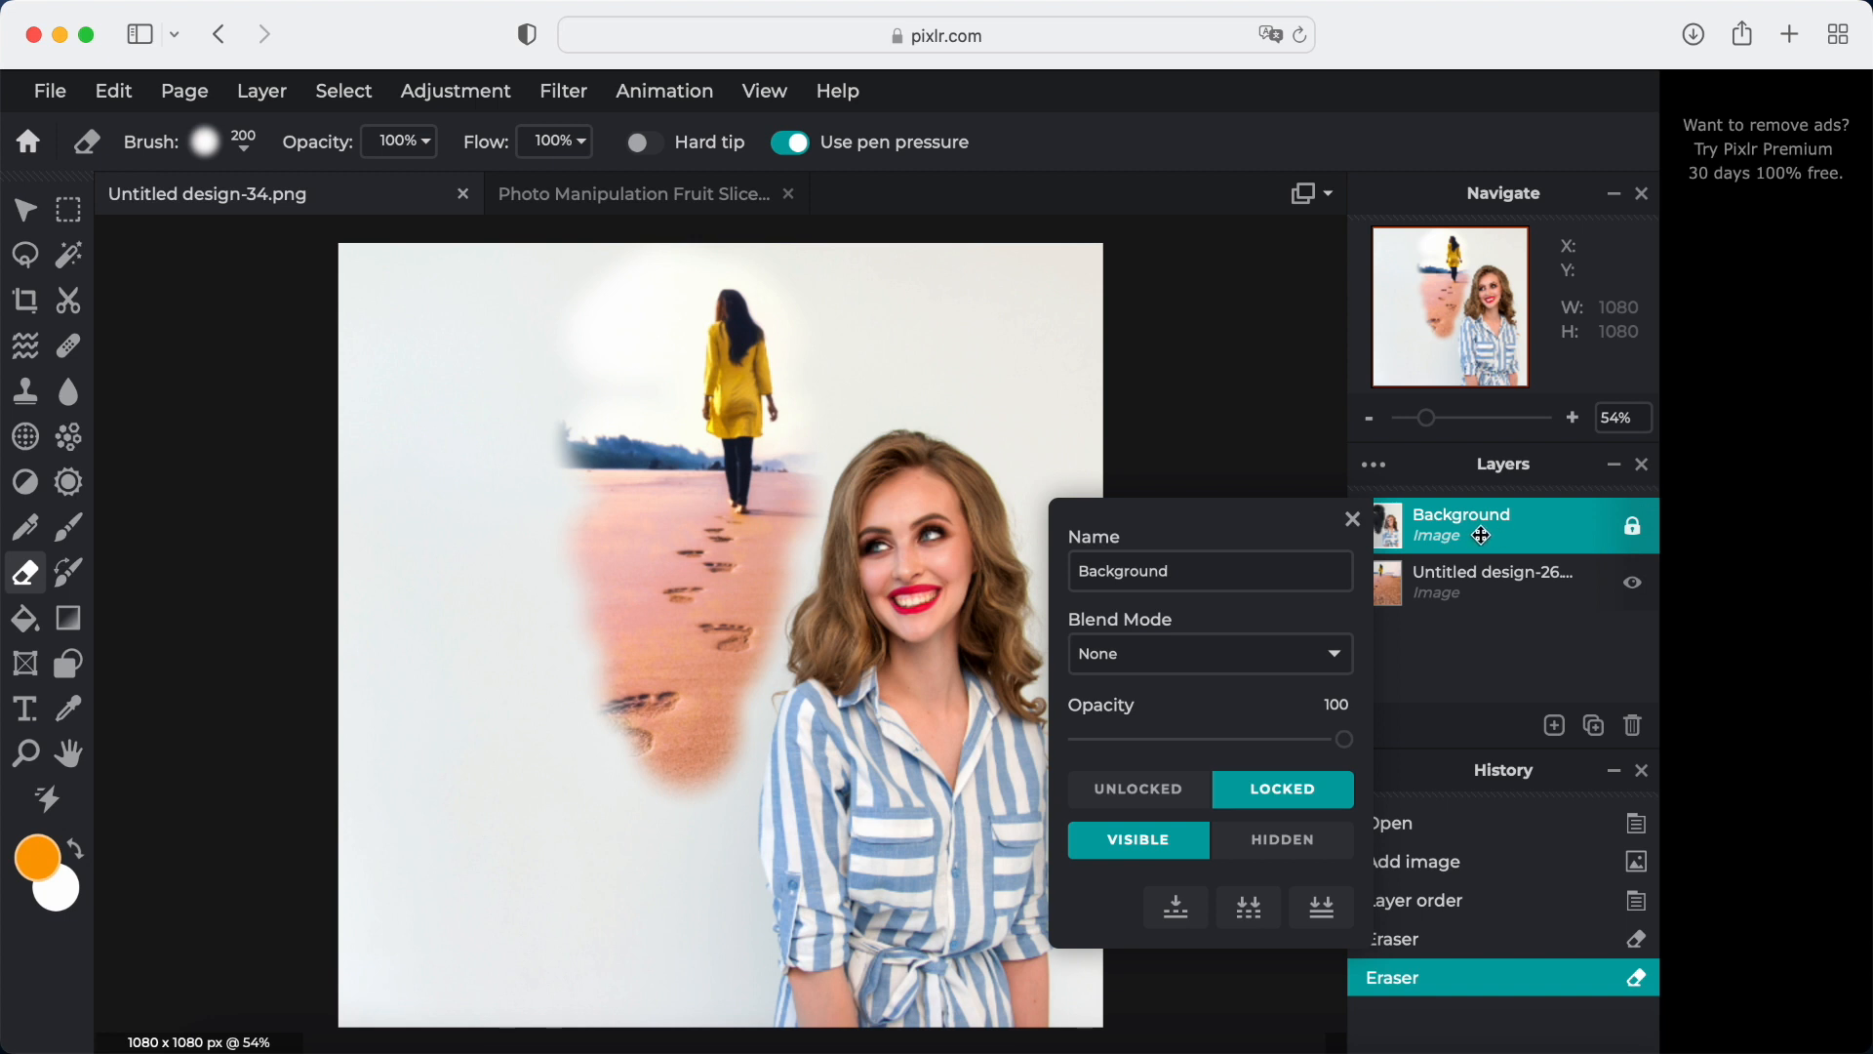
click(1178, 912)
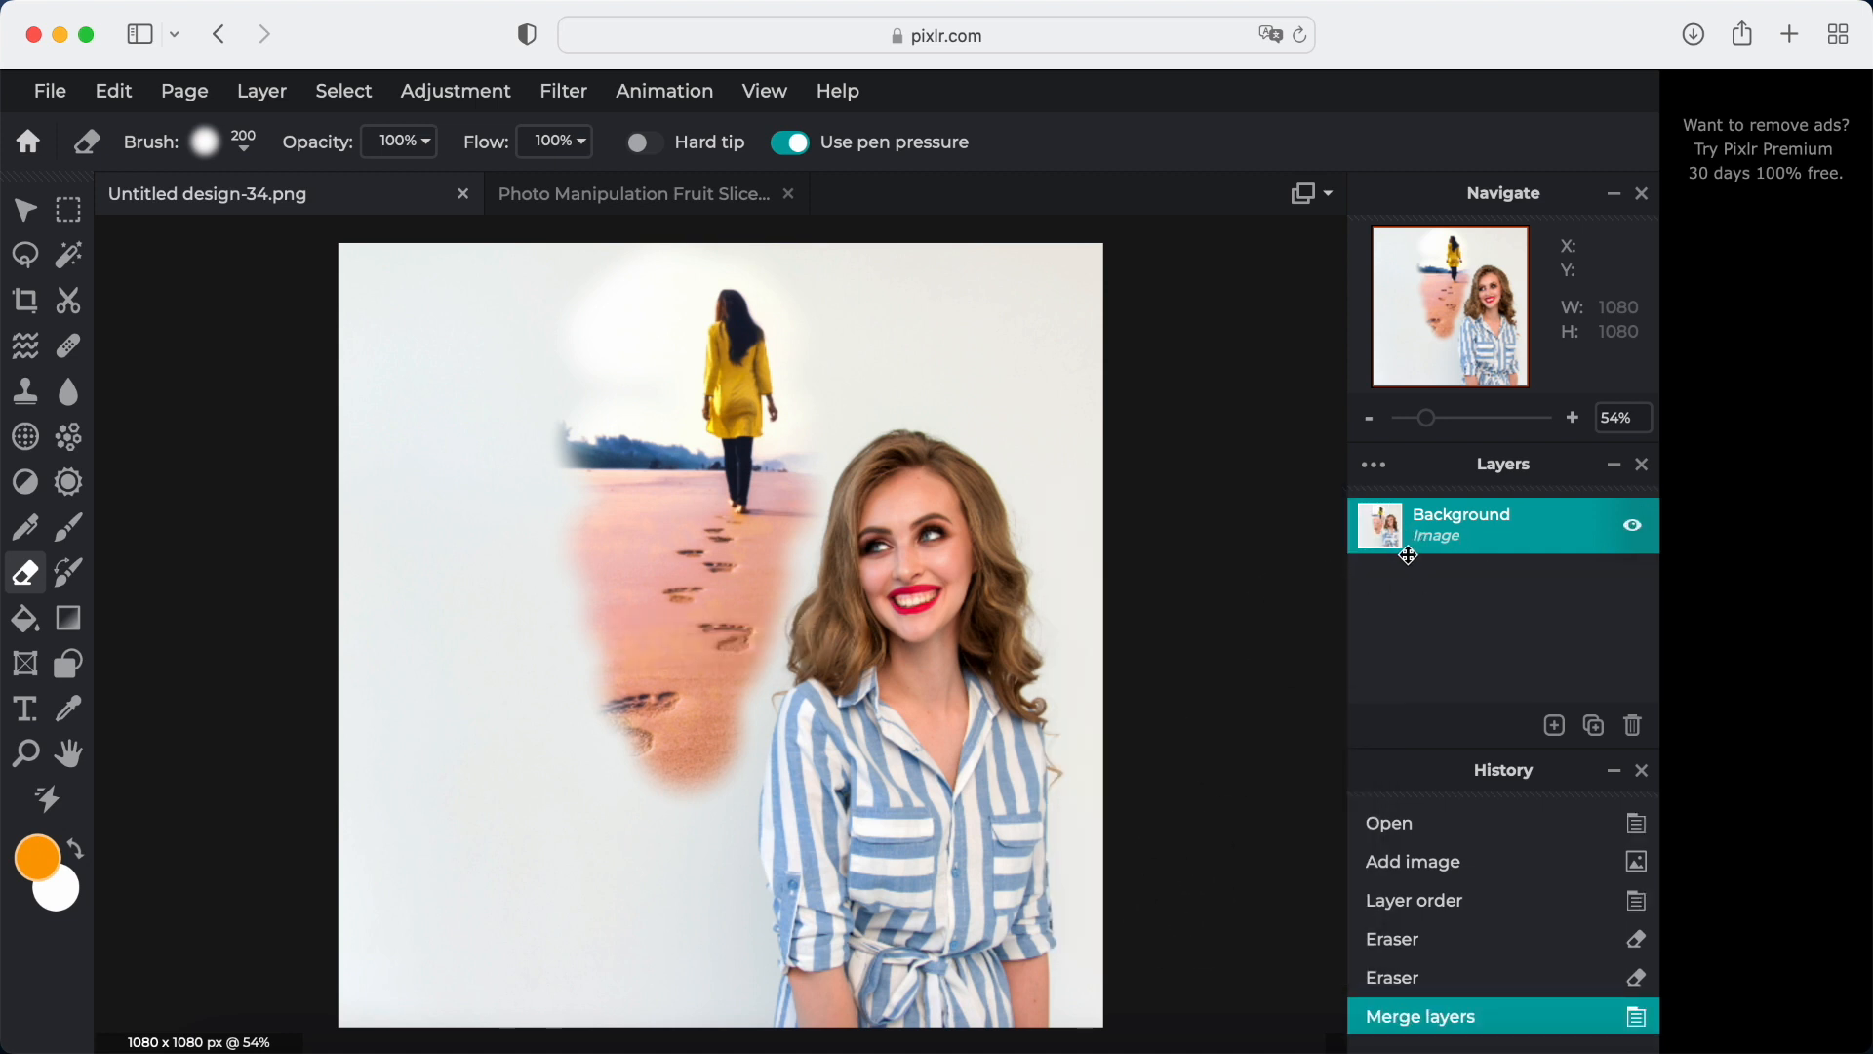
Quick-export the merged page of the portrait and beach composite as a PNG
click(49, 91)
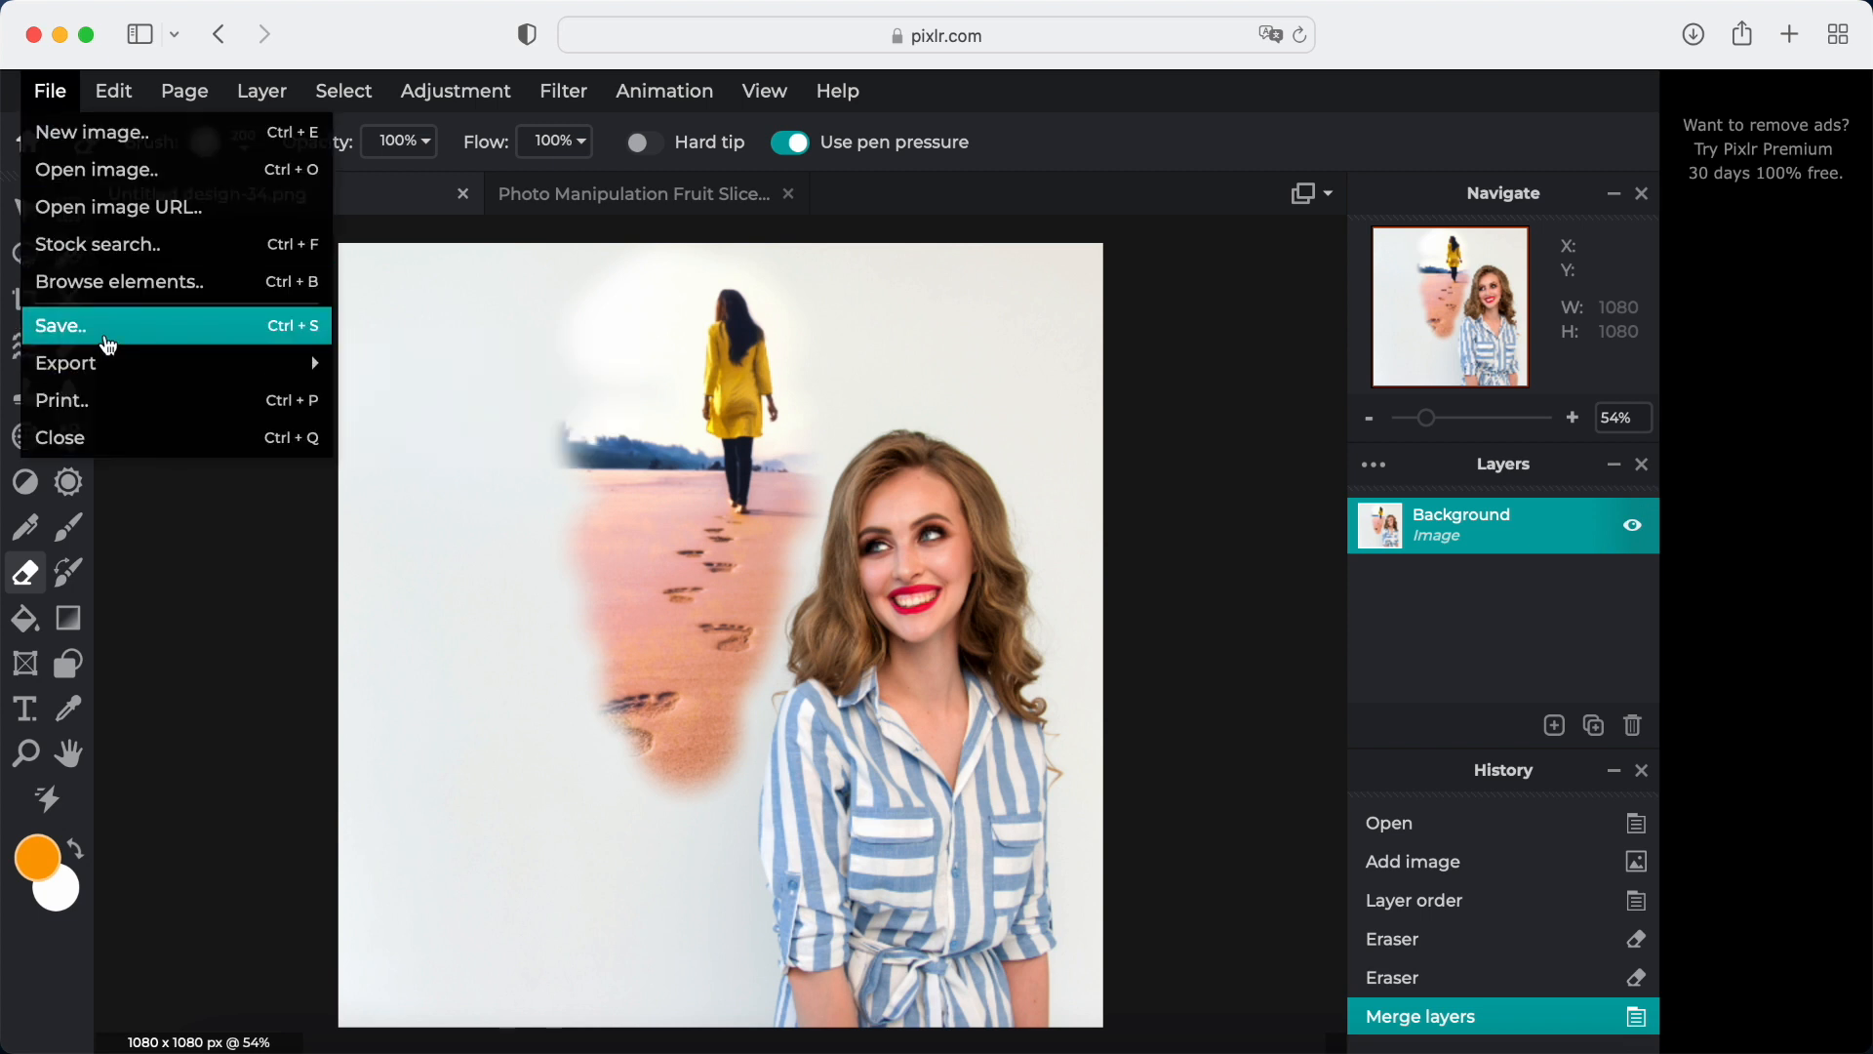
mouse_move(115, 381)
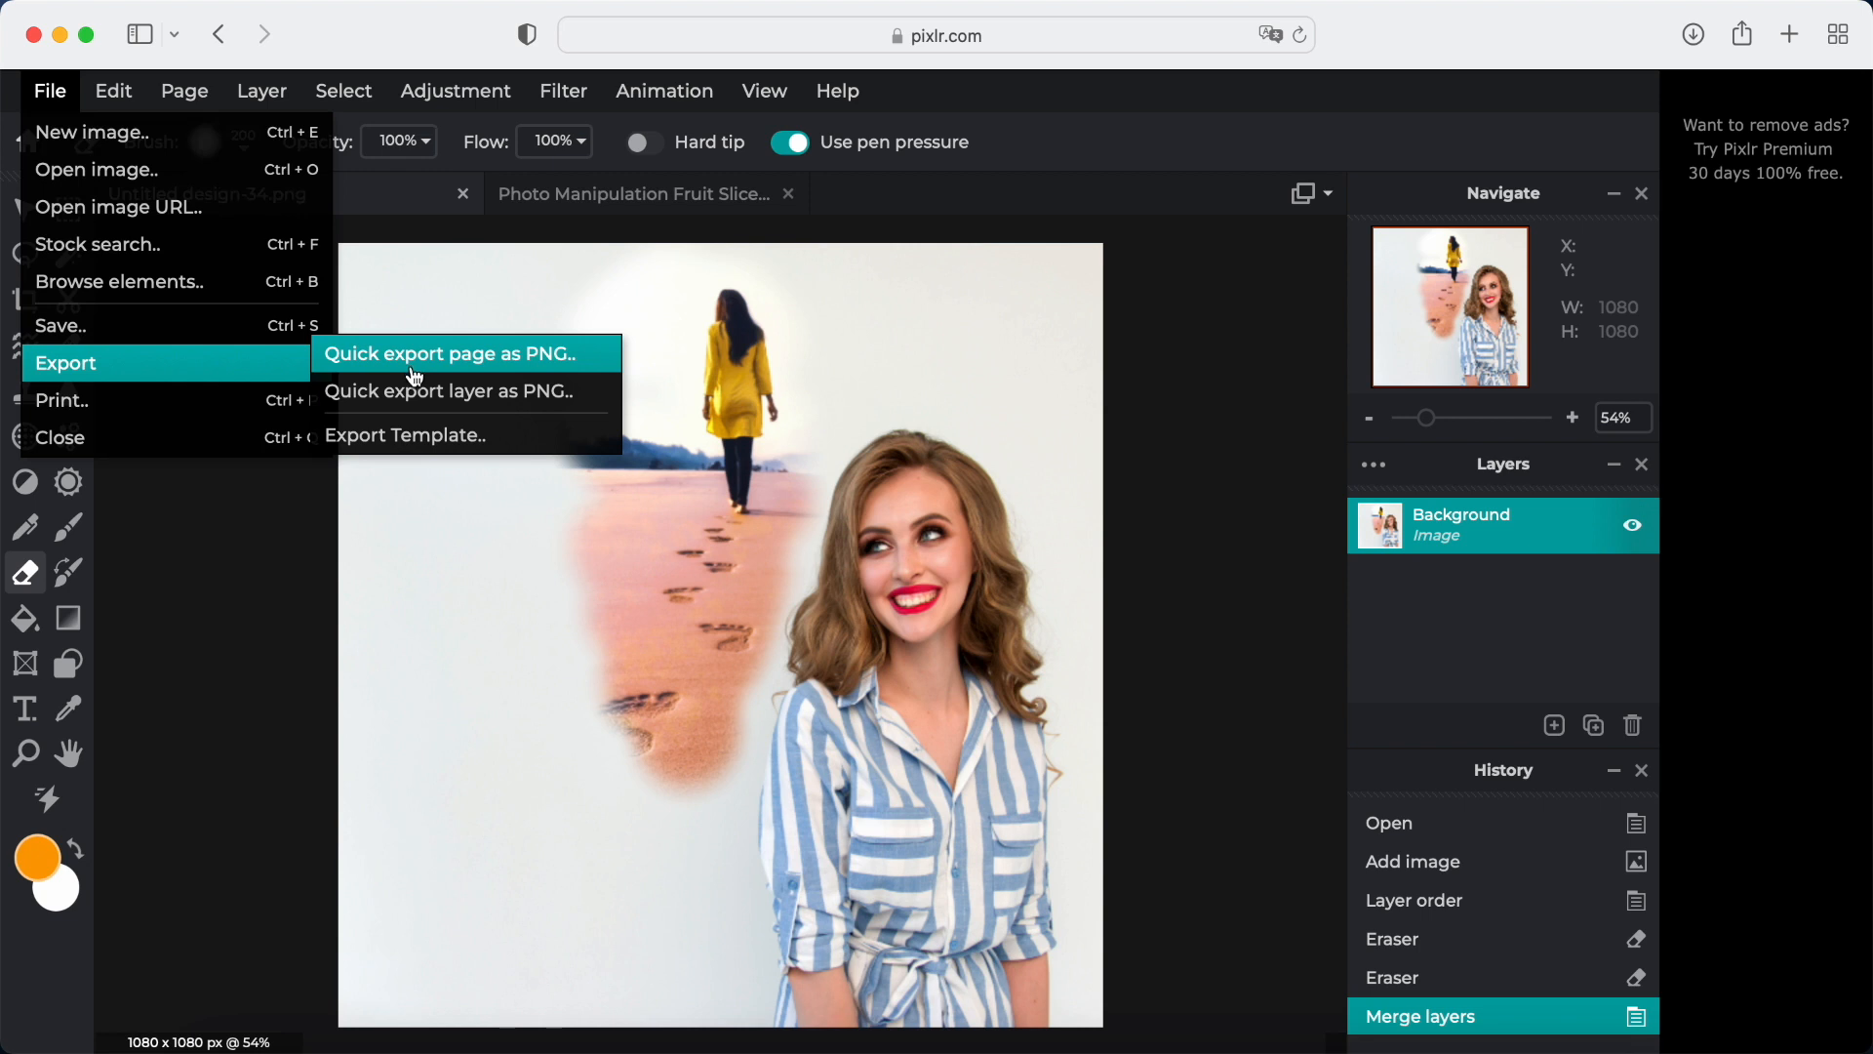
click(448, 353)
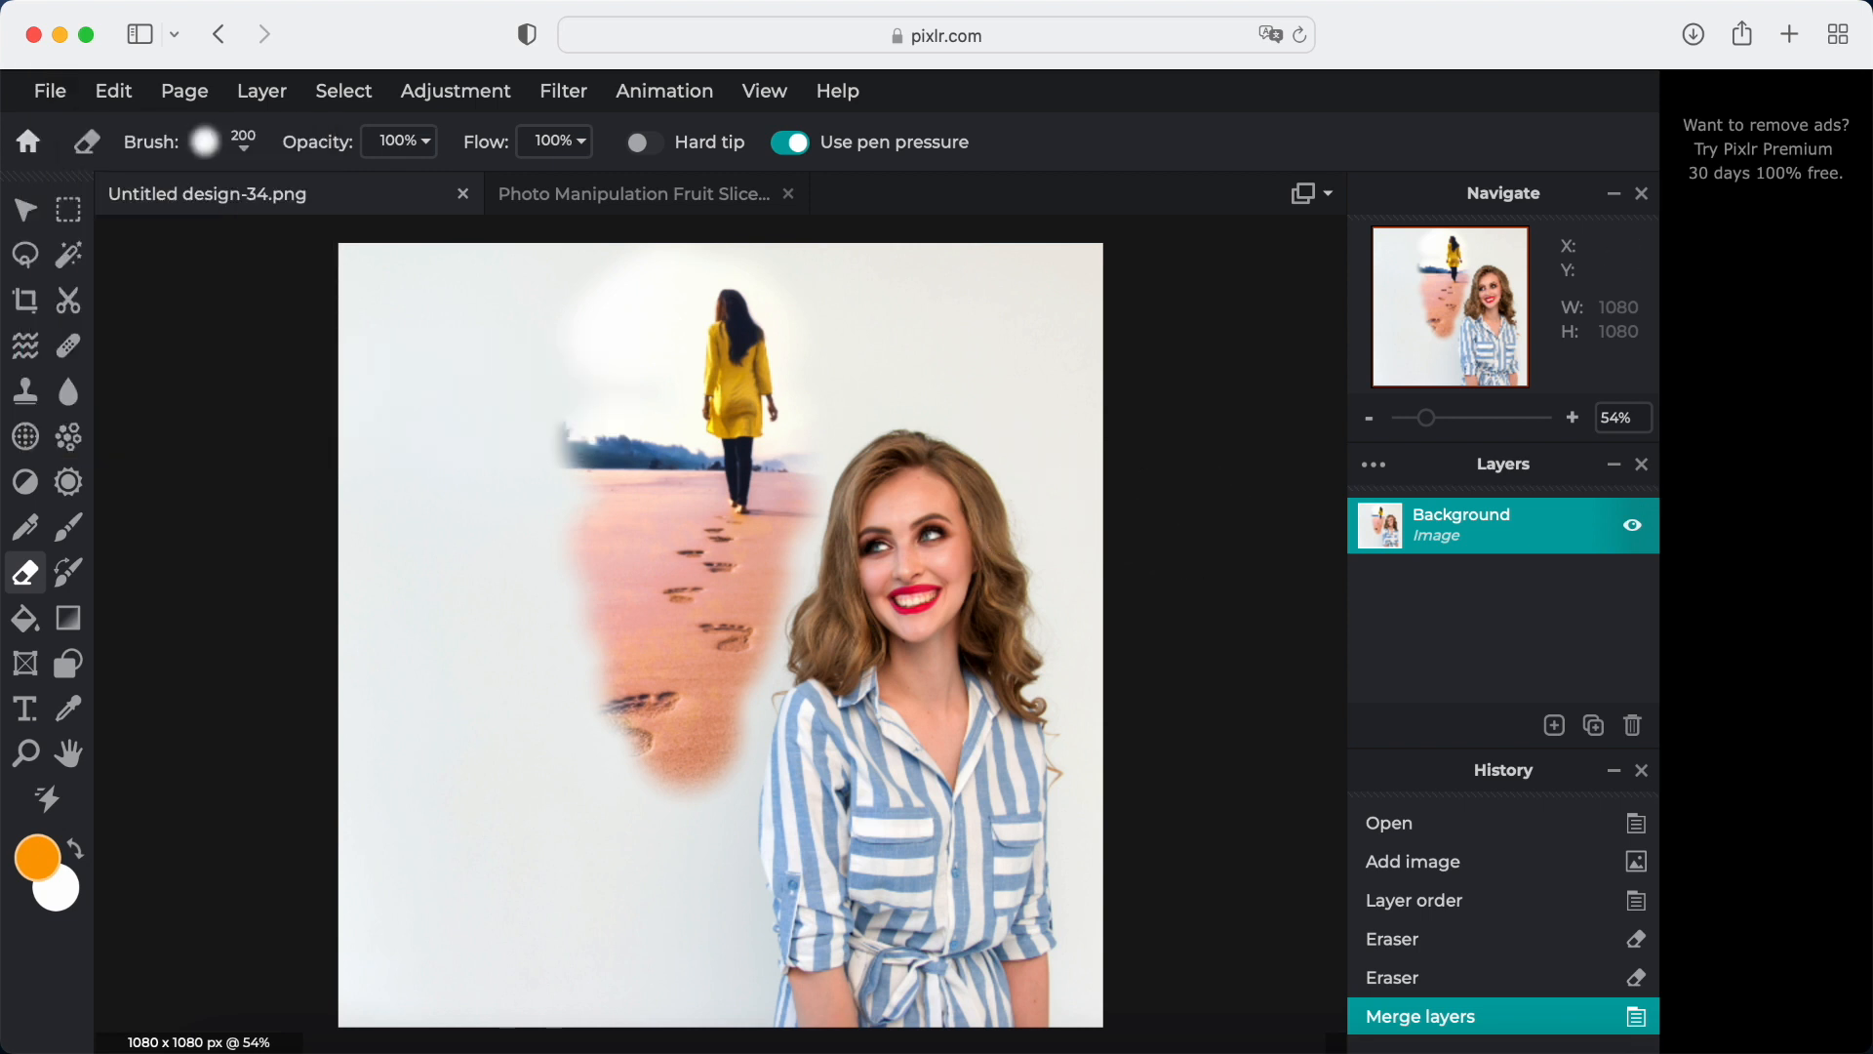
Undo the layer merge, both erasures and the layer reordering, and delete the Untitled design-26 beach layer
key(super+z)
key(super+z)
key(super+z)
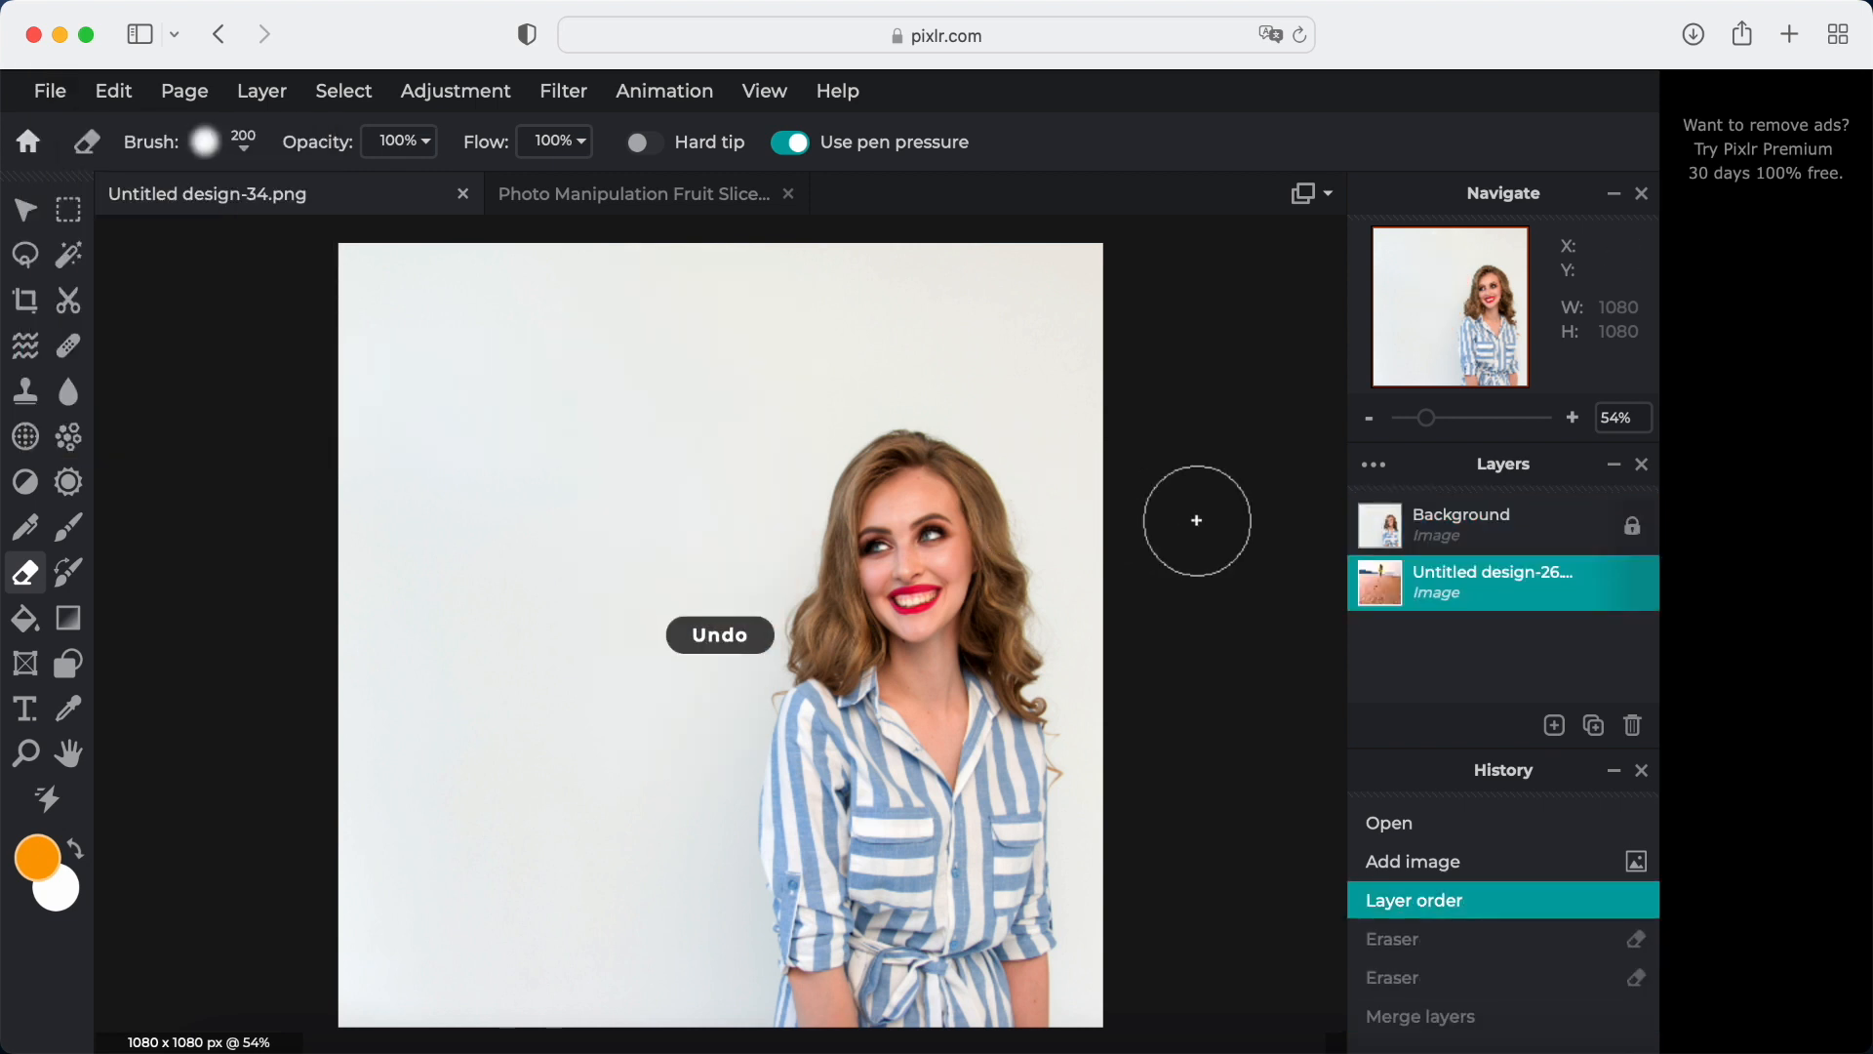
key(super+z)
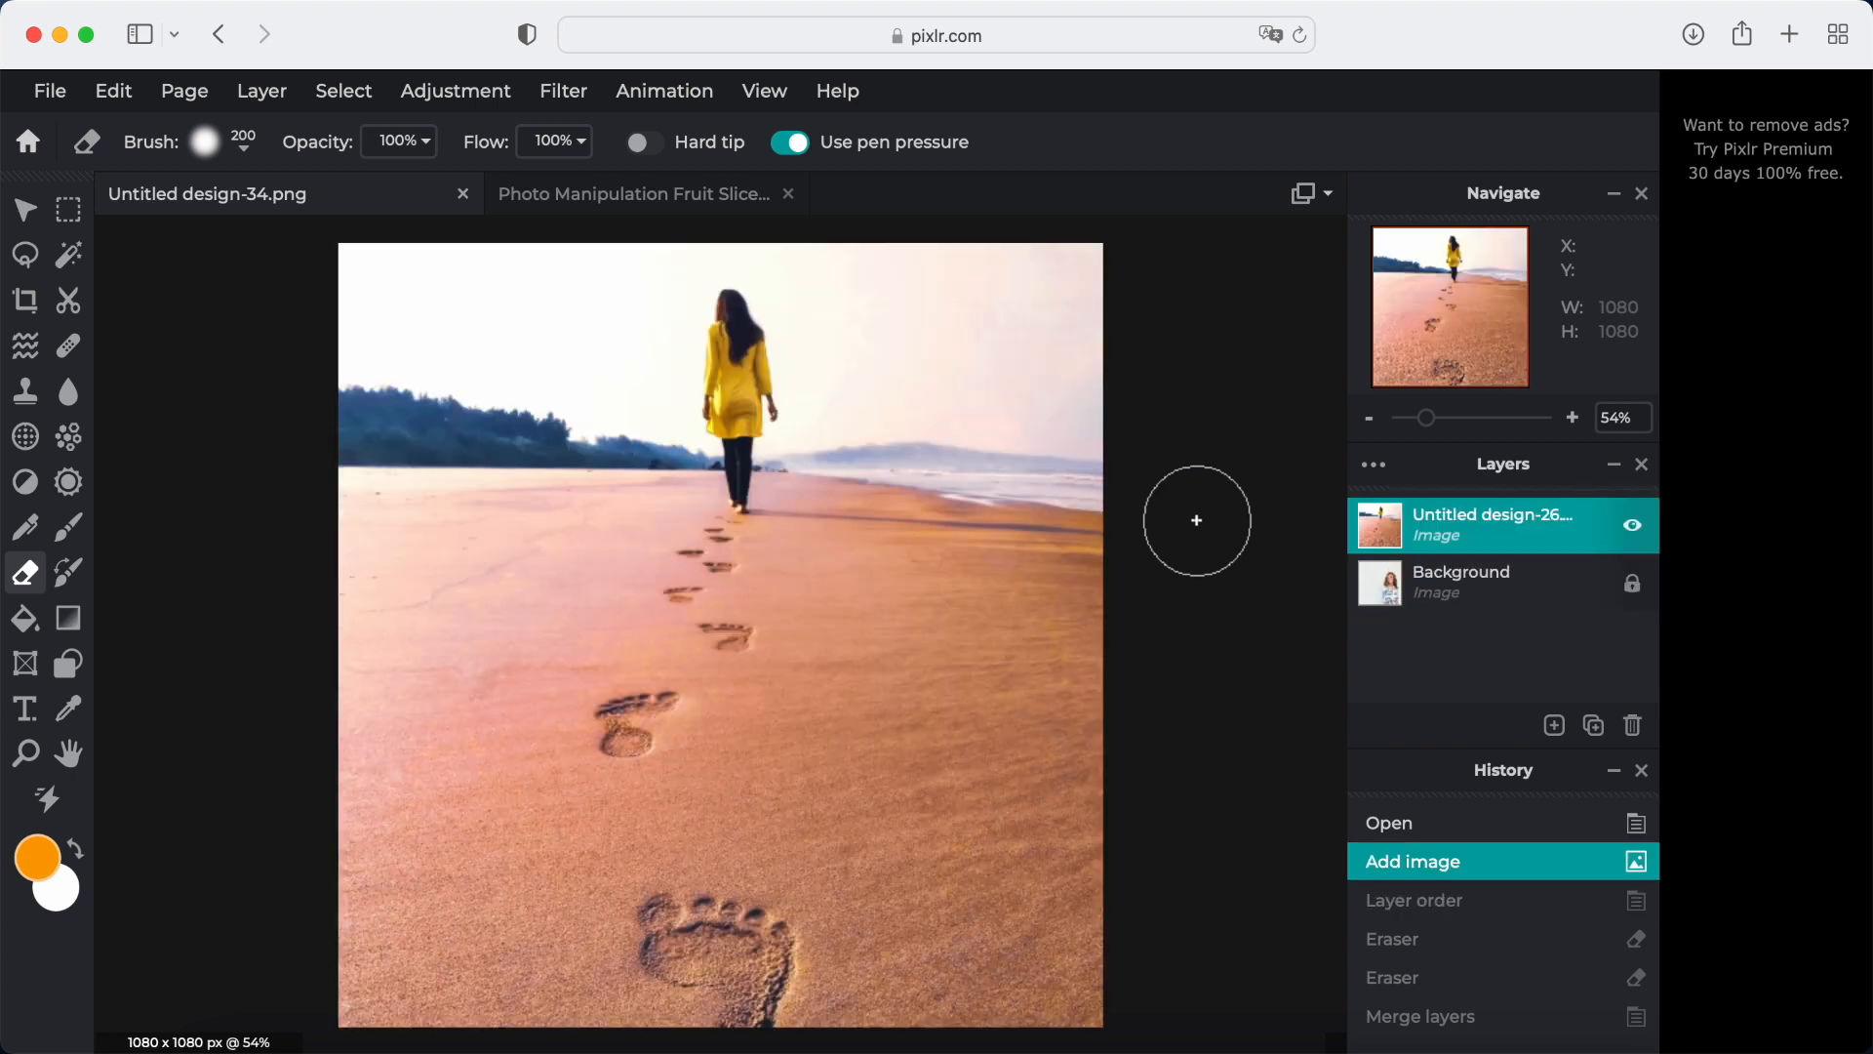
click(1635, 727)
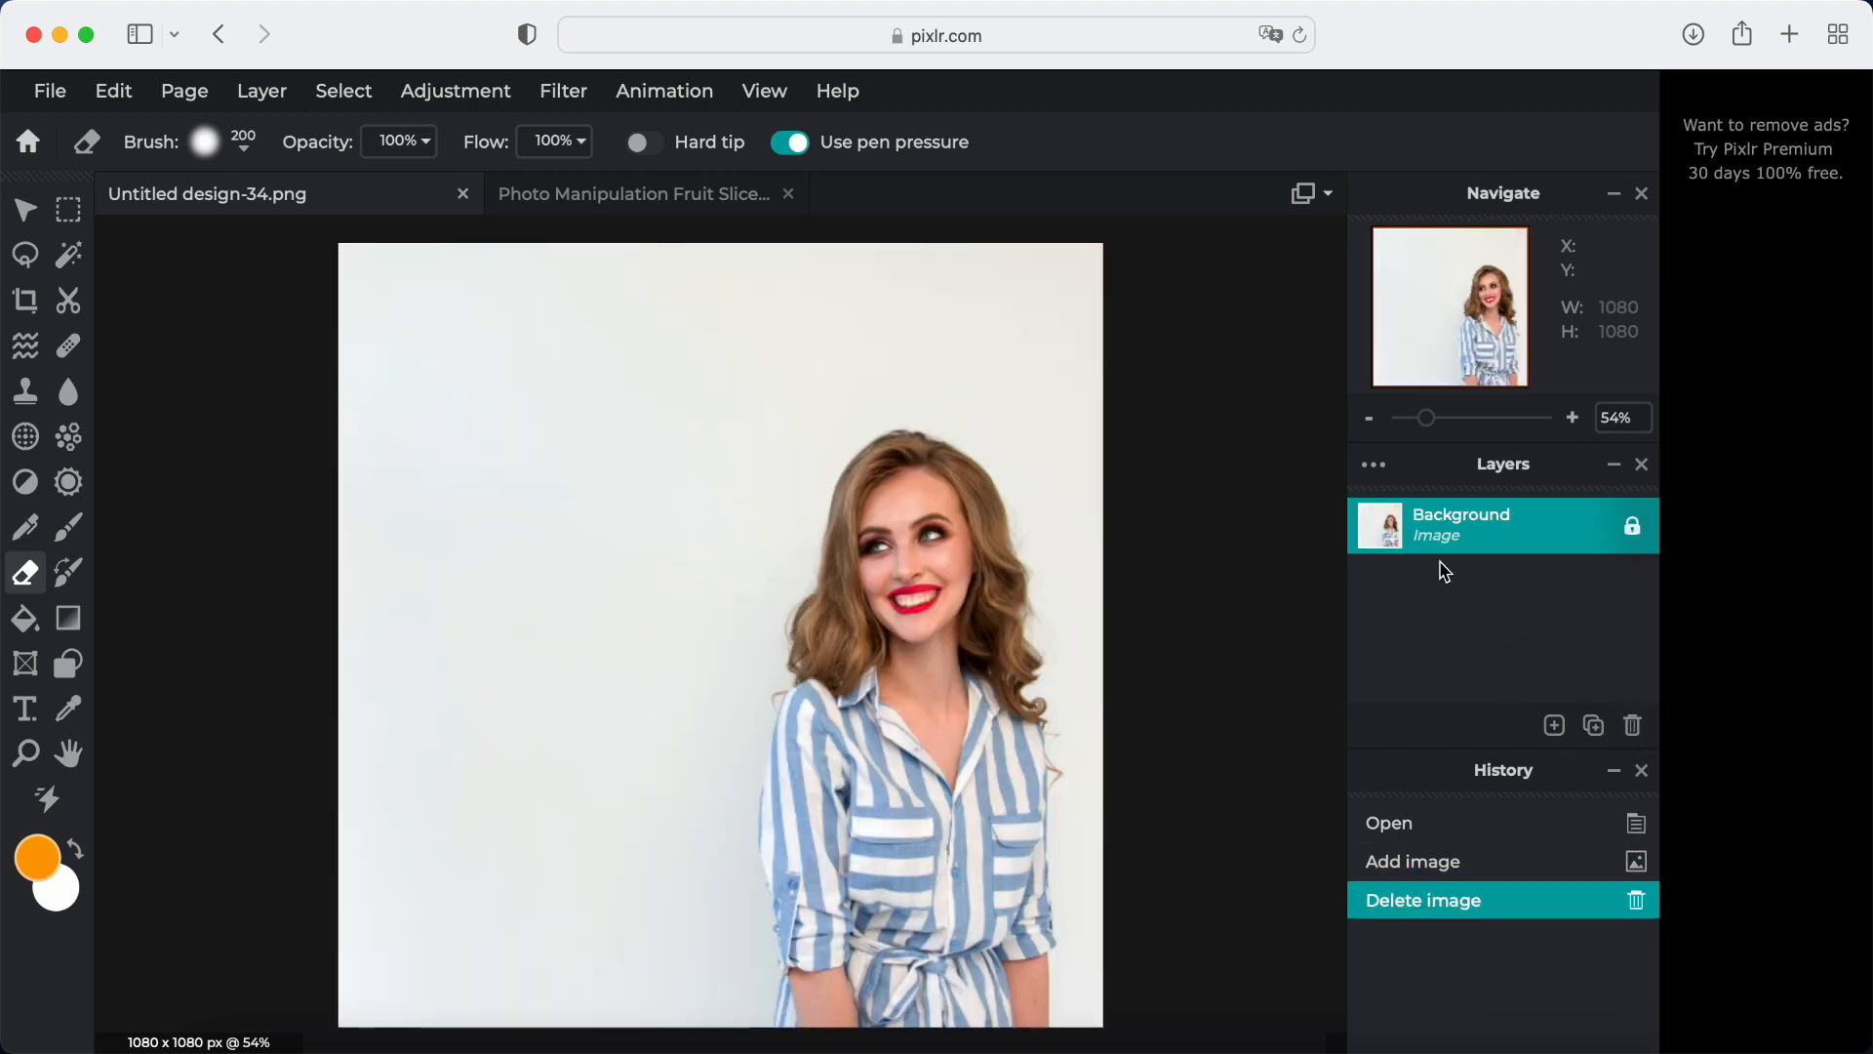
Set up the Color replace tool with a 100 px brush in Auto mode
click(68, 575)
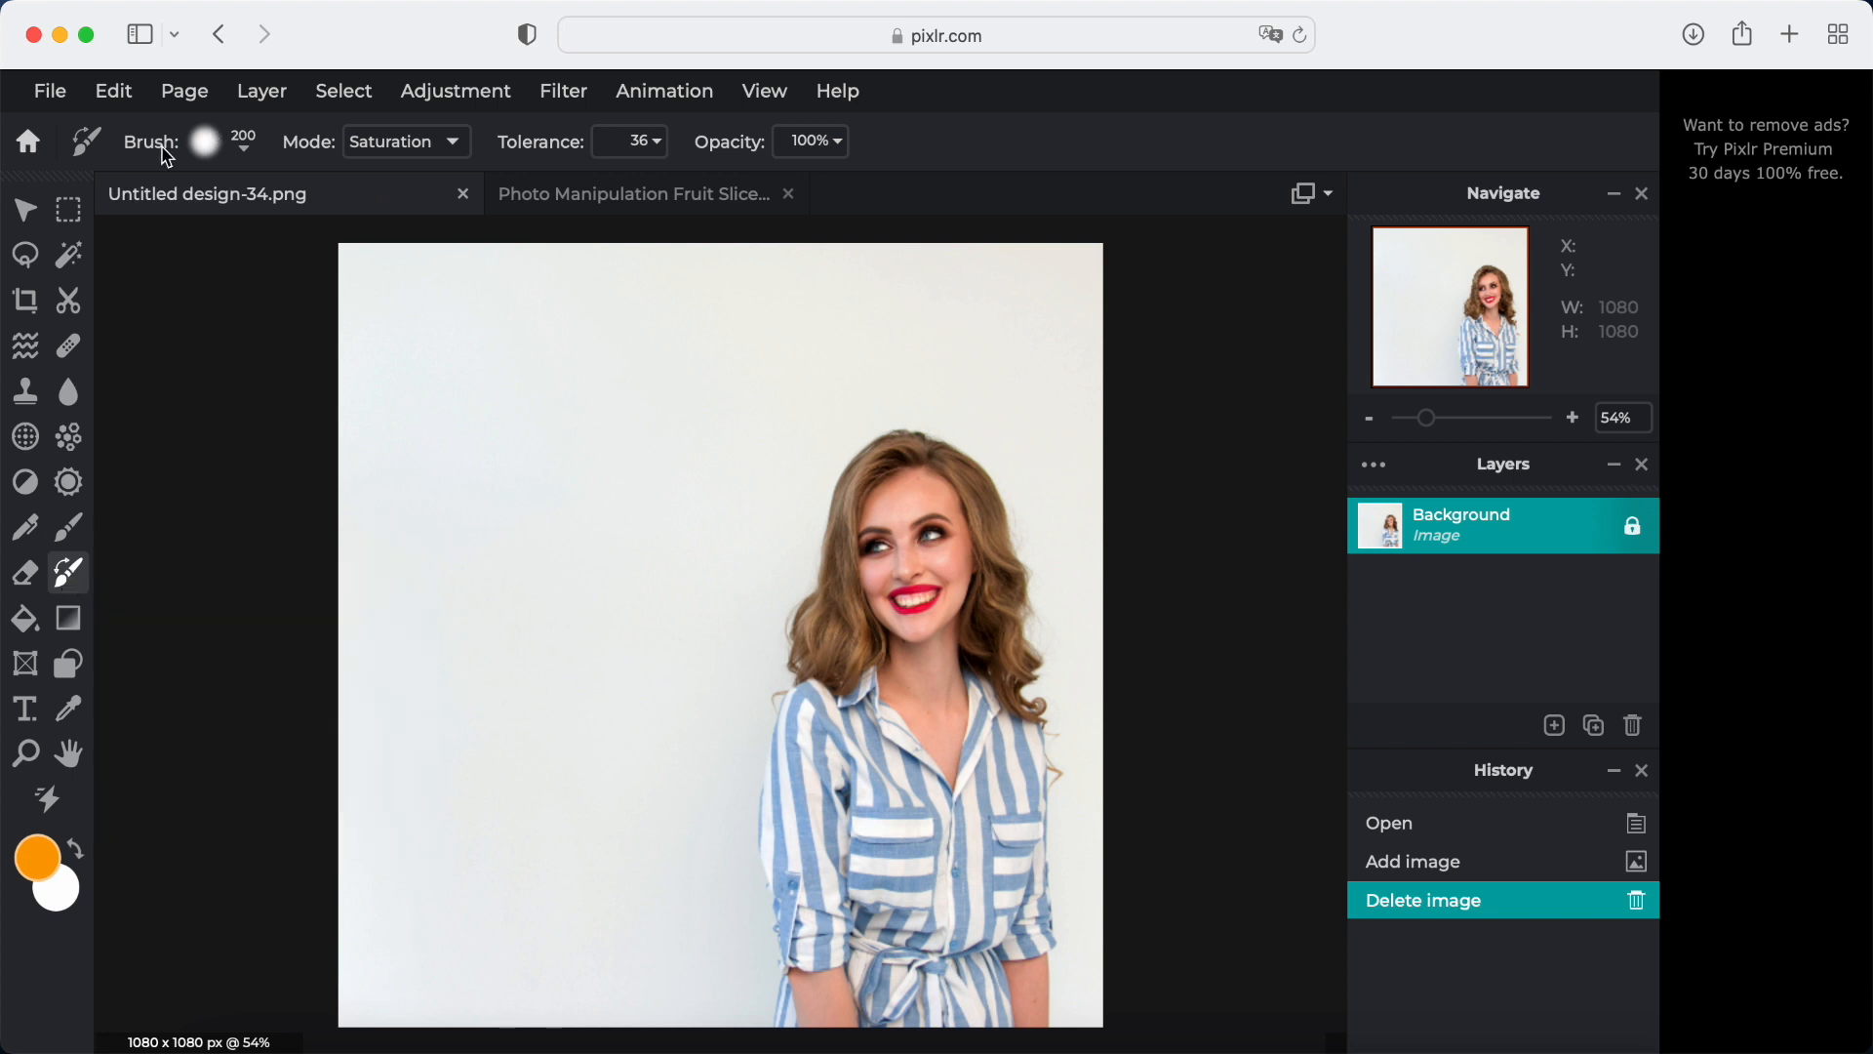
click(249, 152)
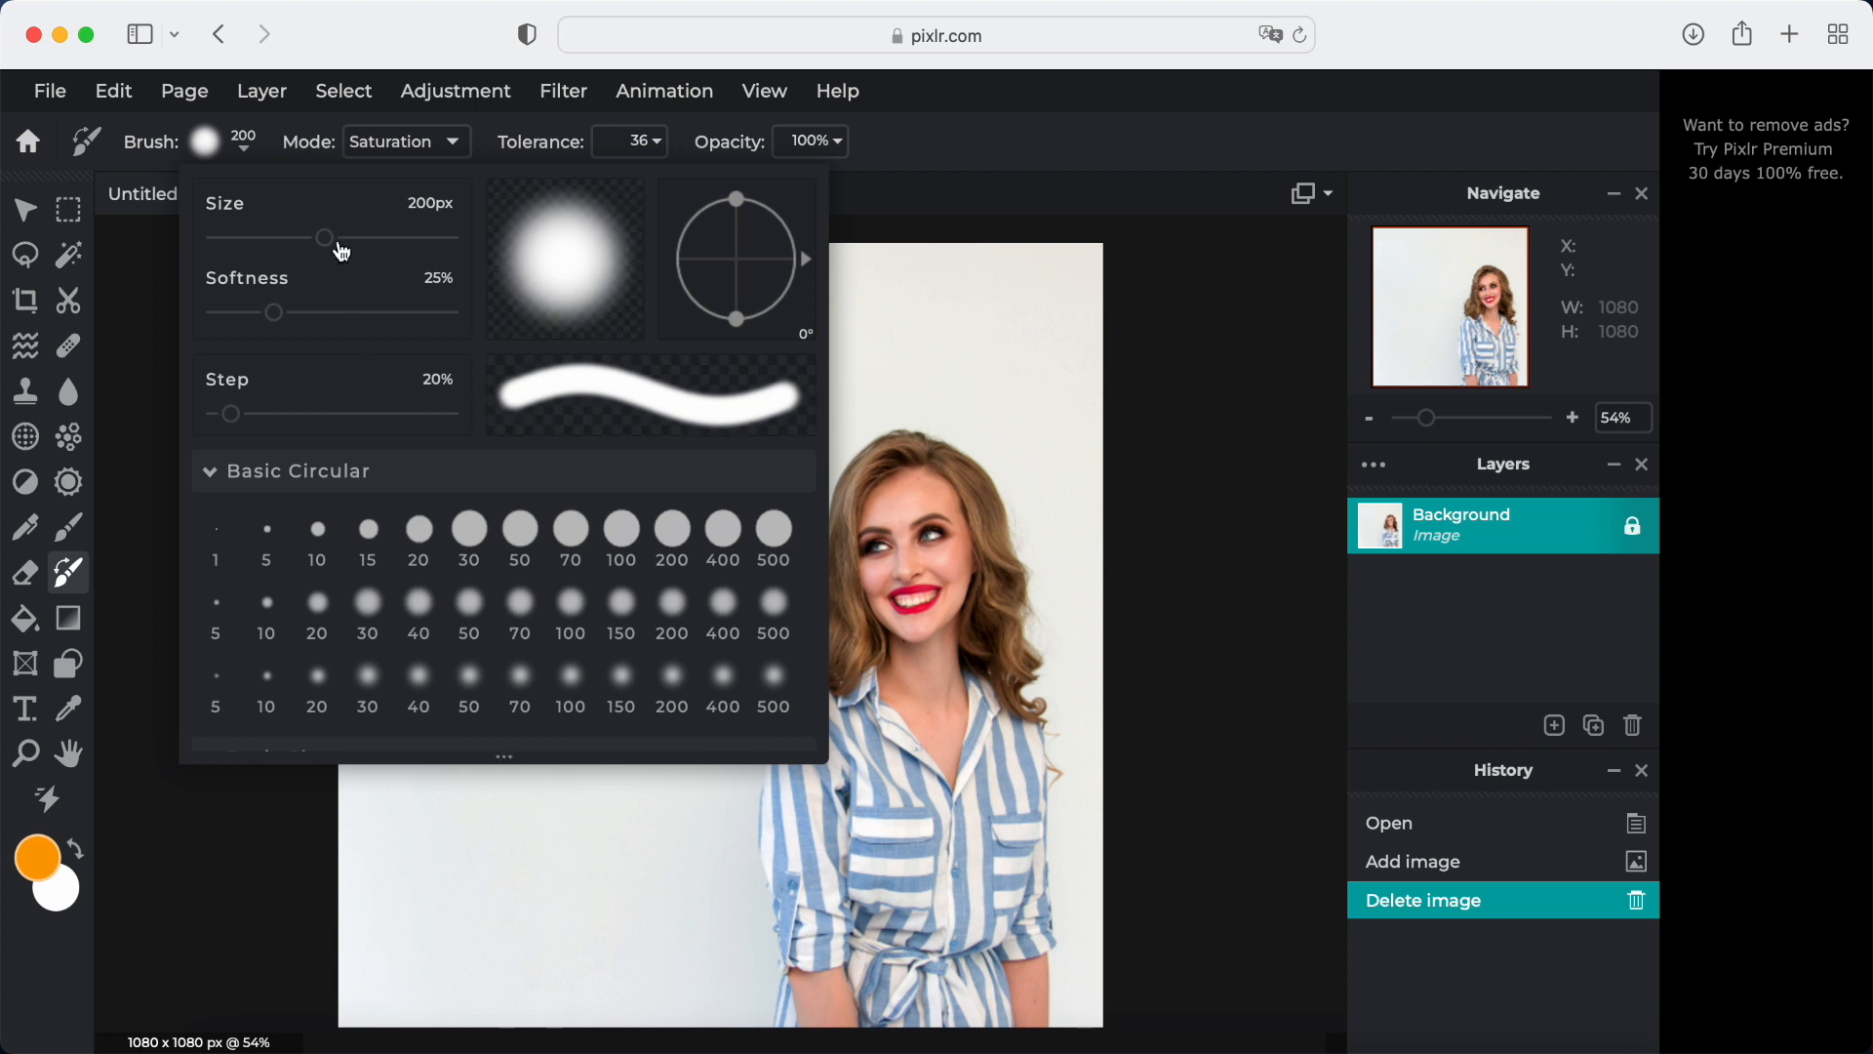
mouse_move(332, 244)
mouse_down()
mouse_move(278, 248)
mouse_move(314, 257)
mouse_up()
click(127, 331)
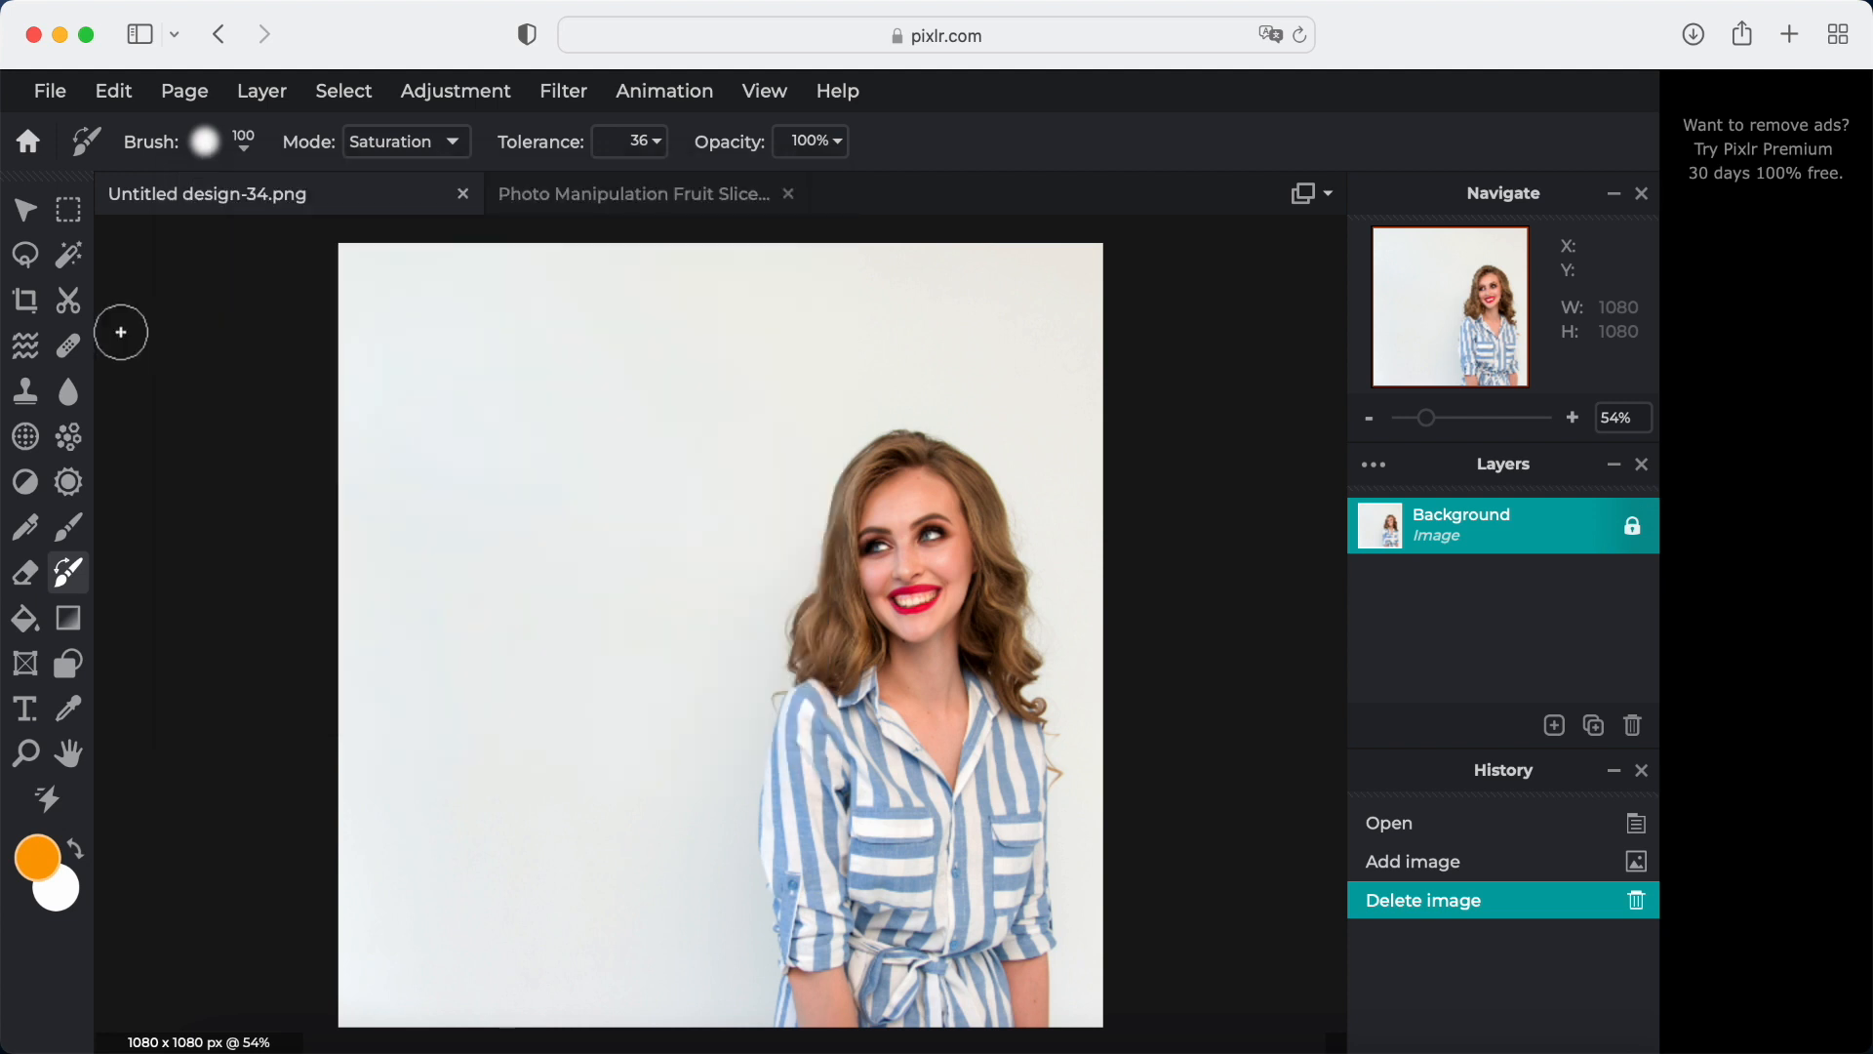
click(455, 143)
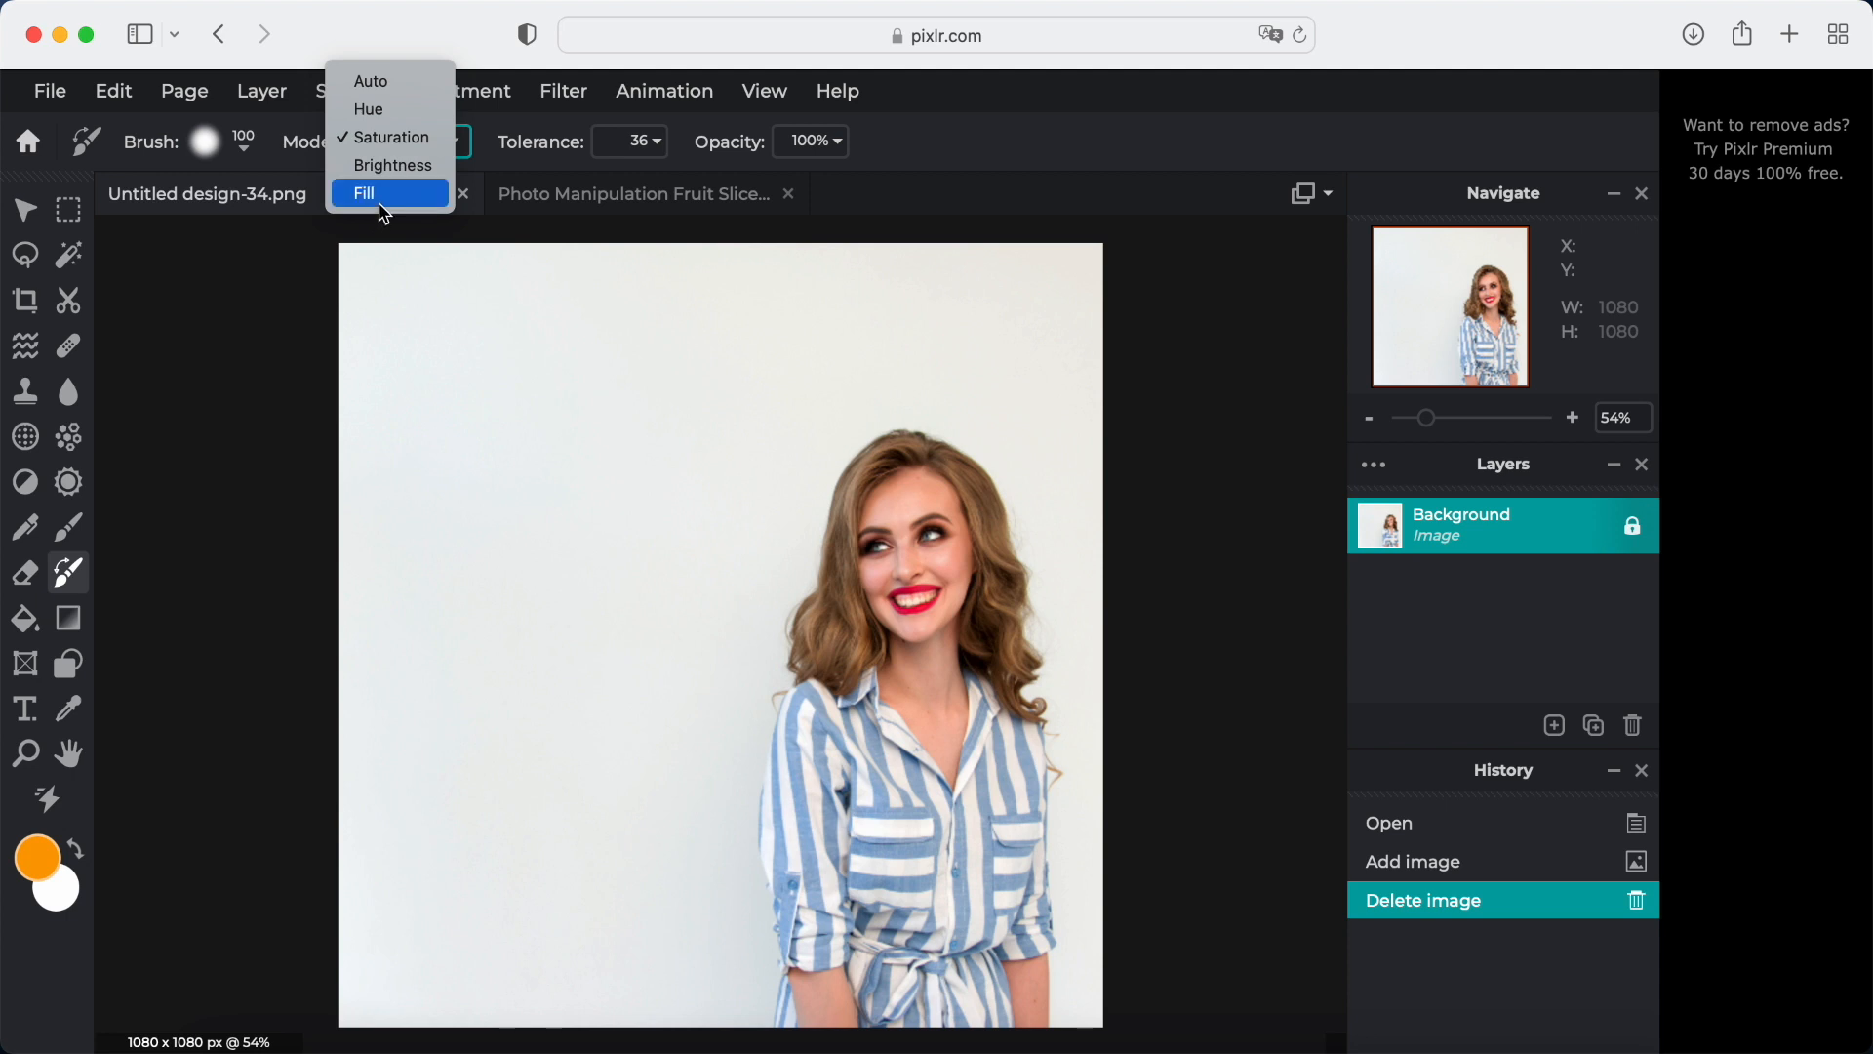
click(376, 84)
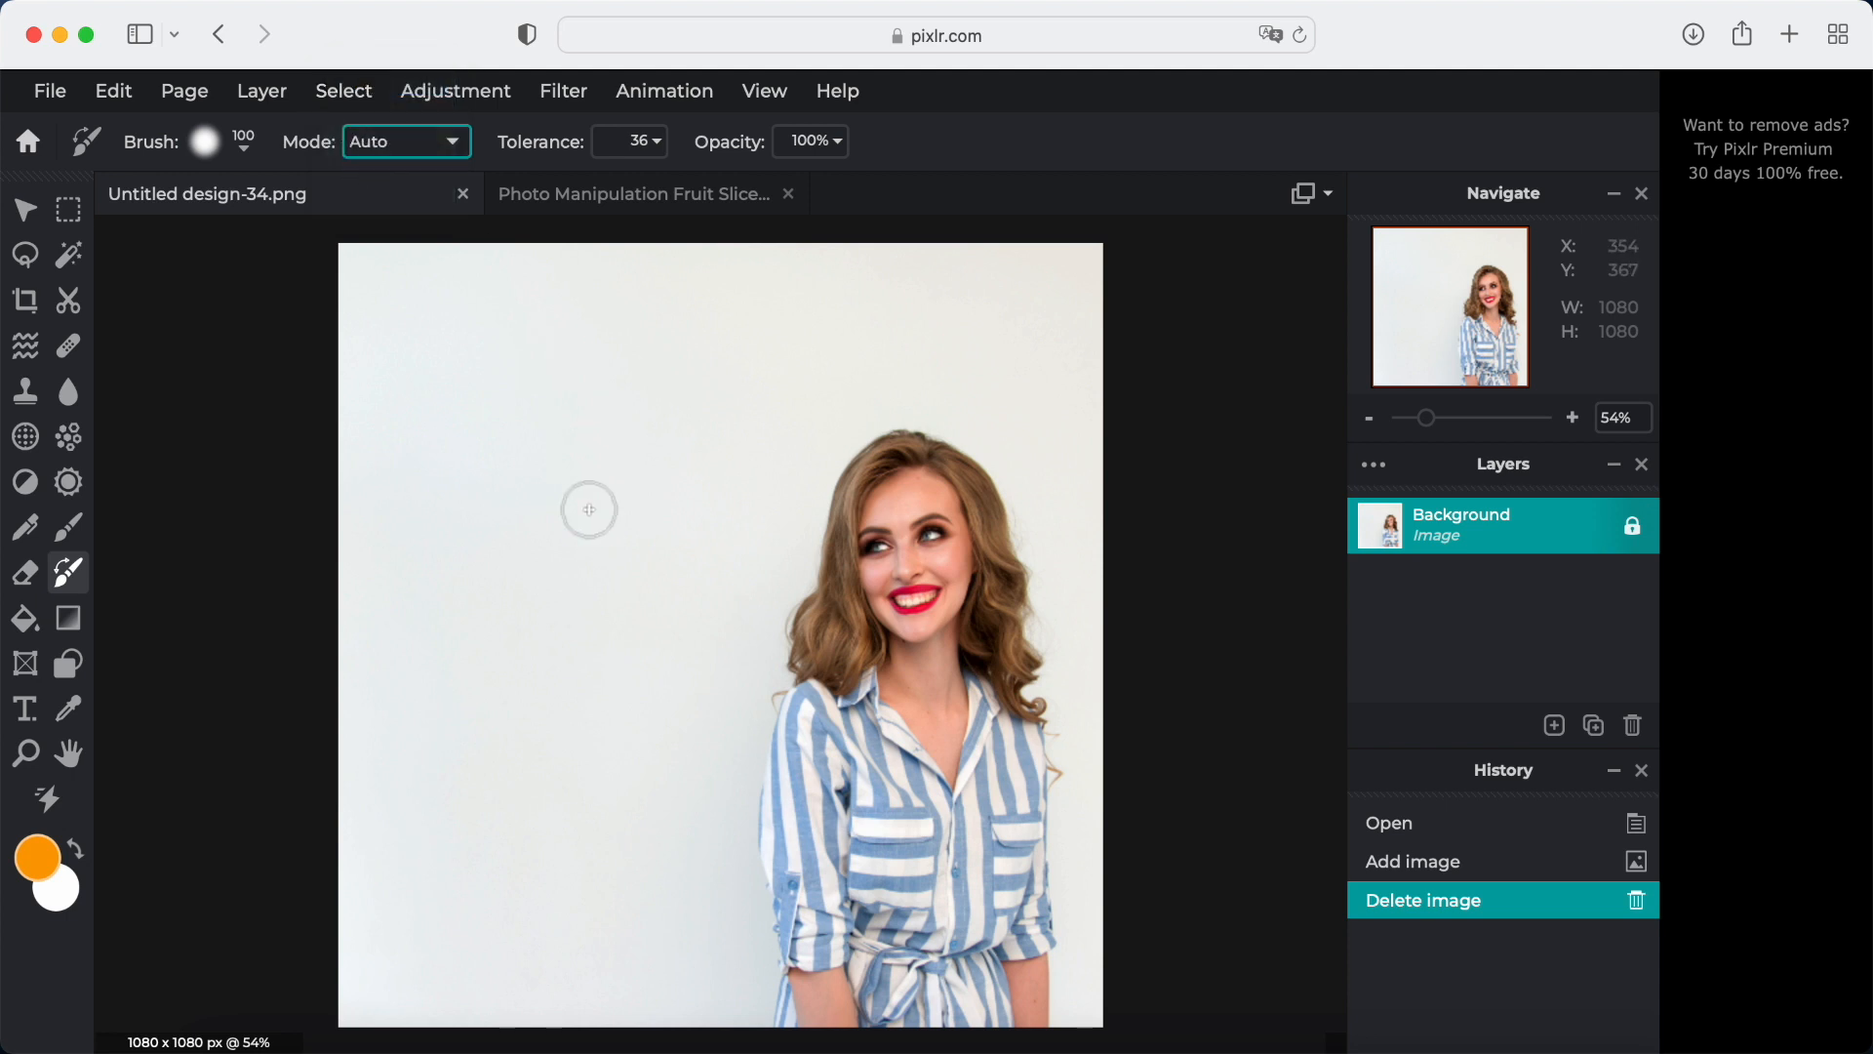
Change the foreground colour to bright green #00FC5C
click(35, 863)
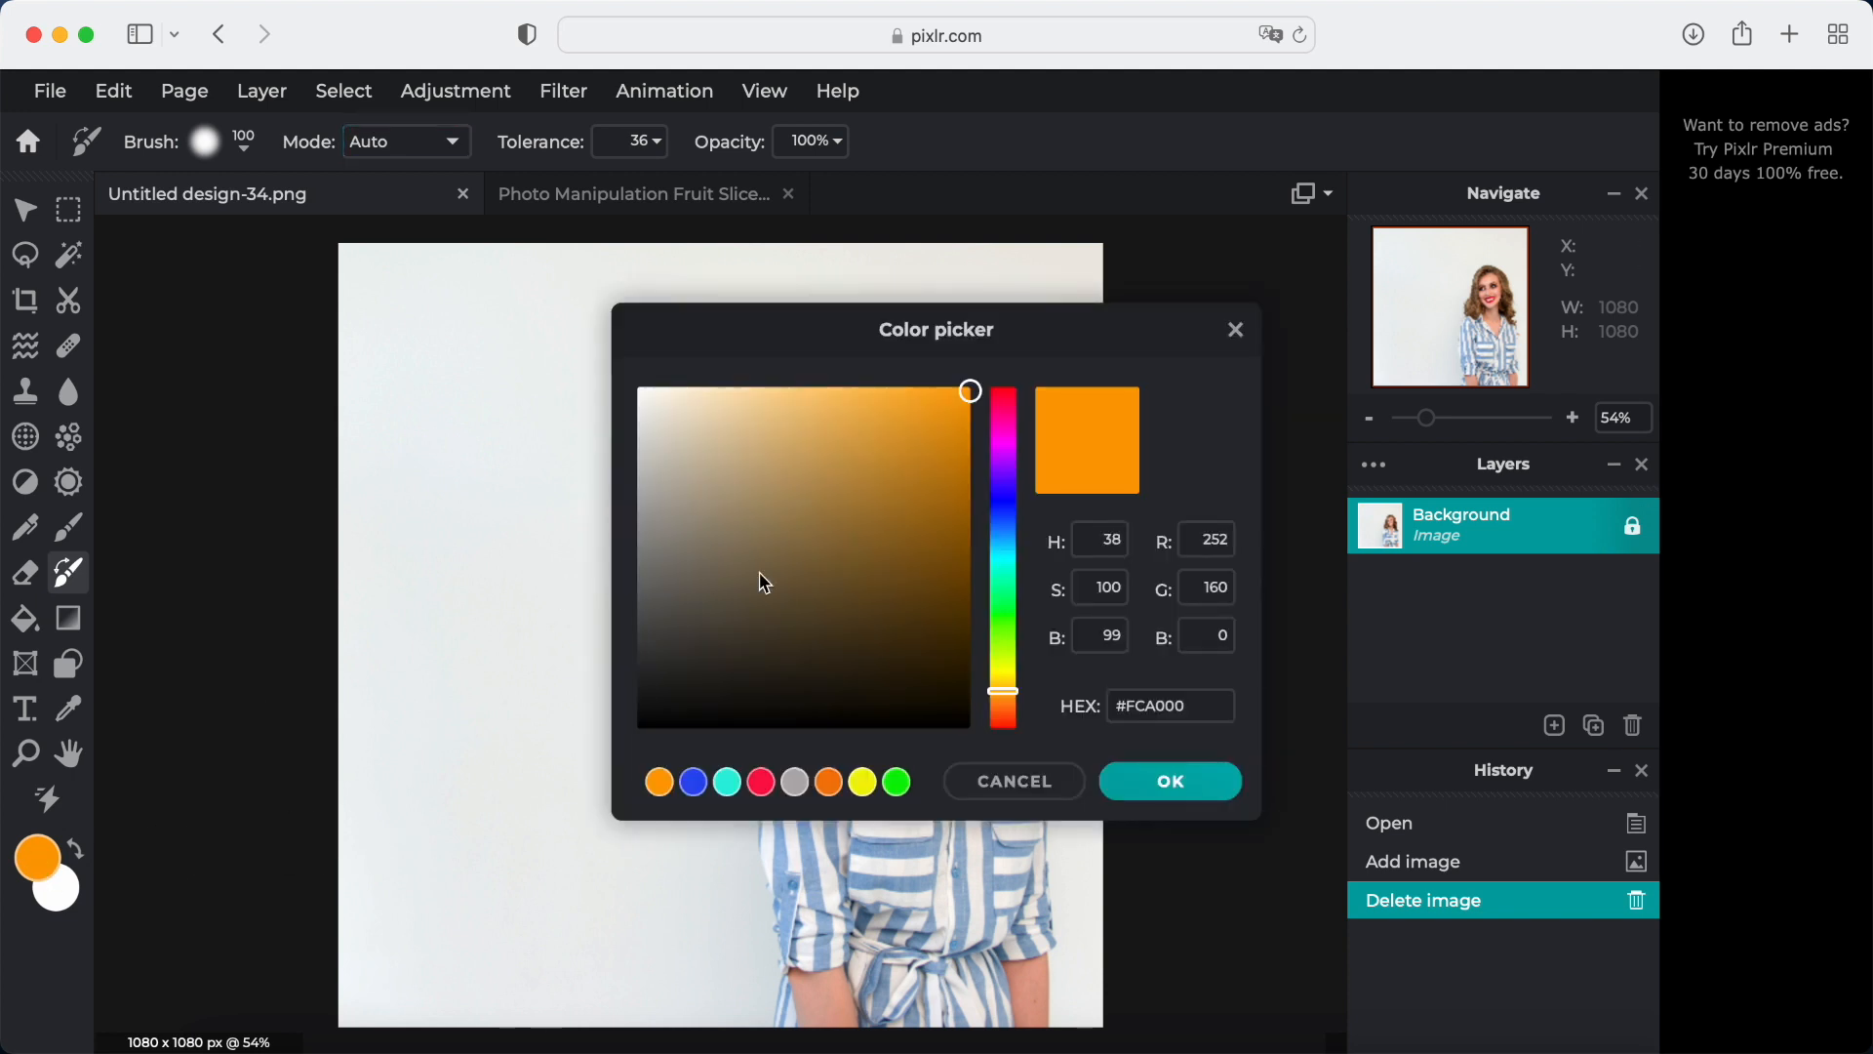
click(1003, 595)
drag(1006, 595, 1005, 581)
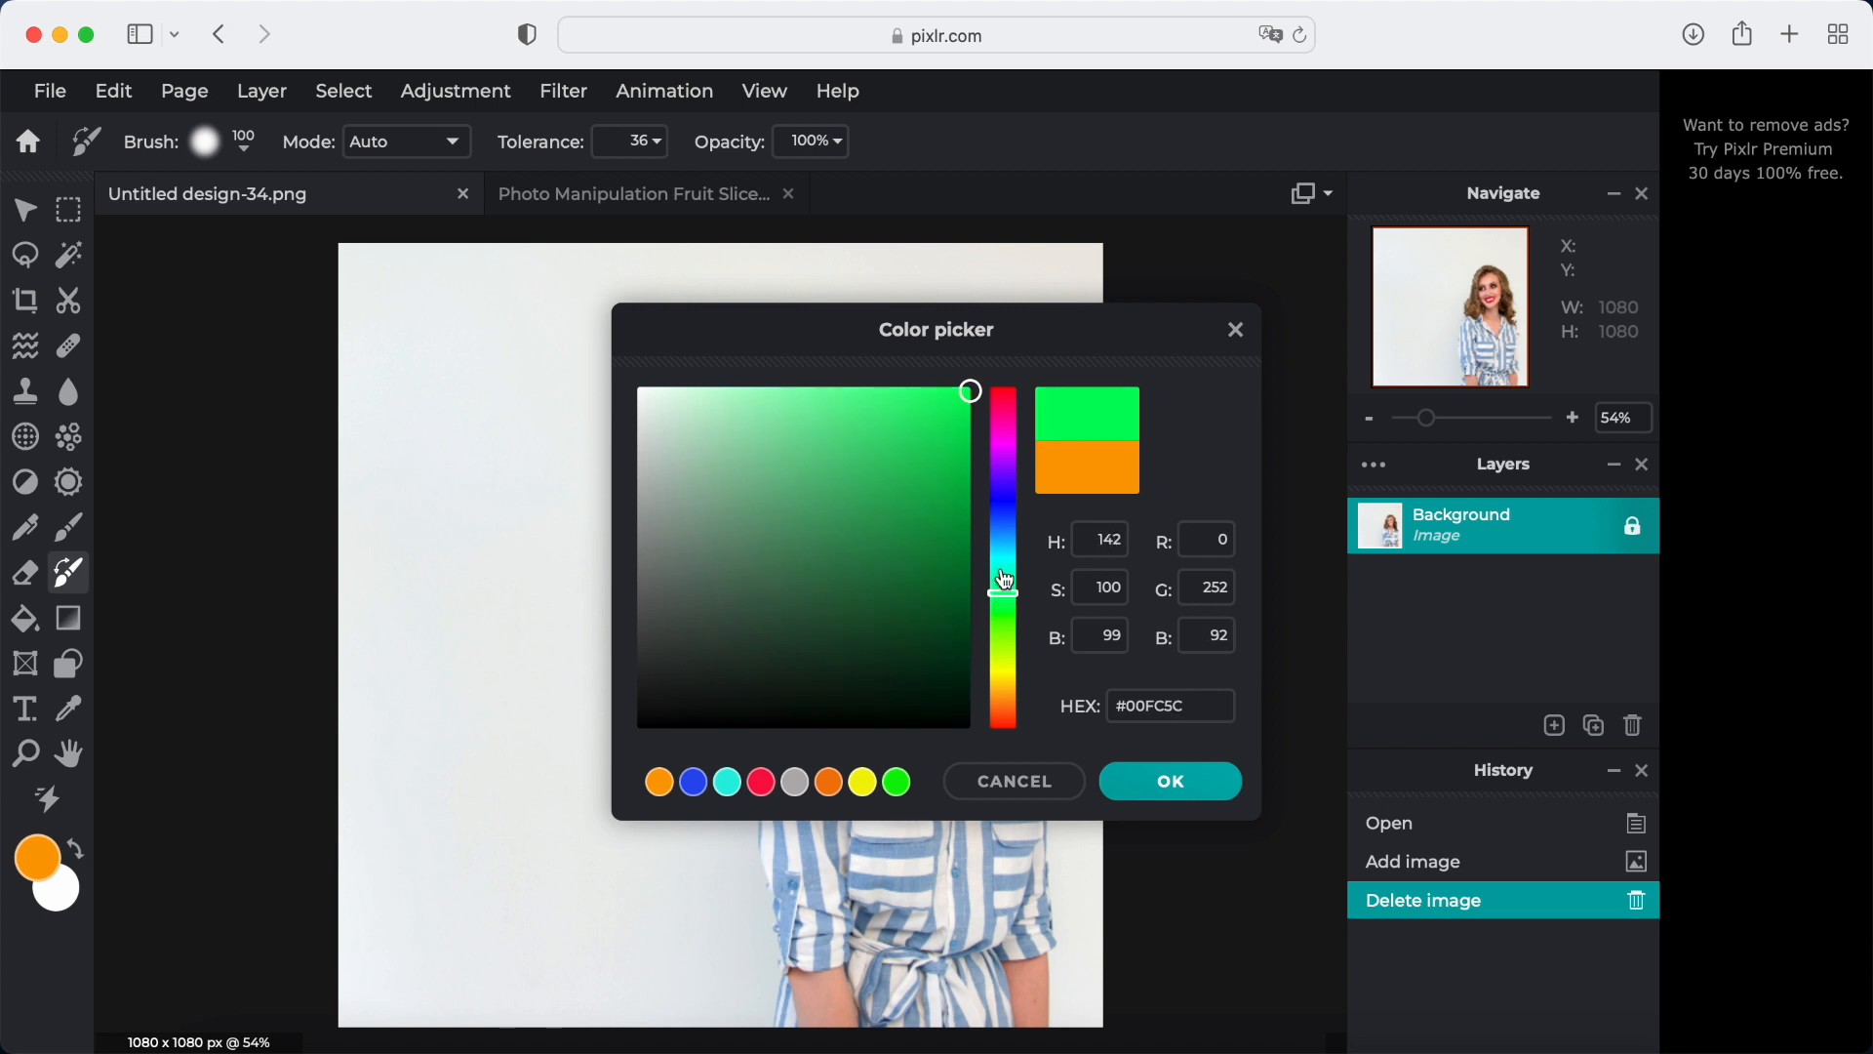
click(1172, 783)
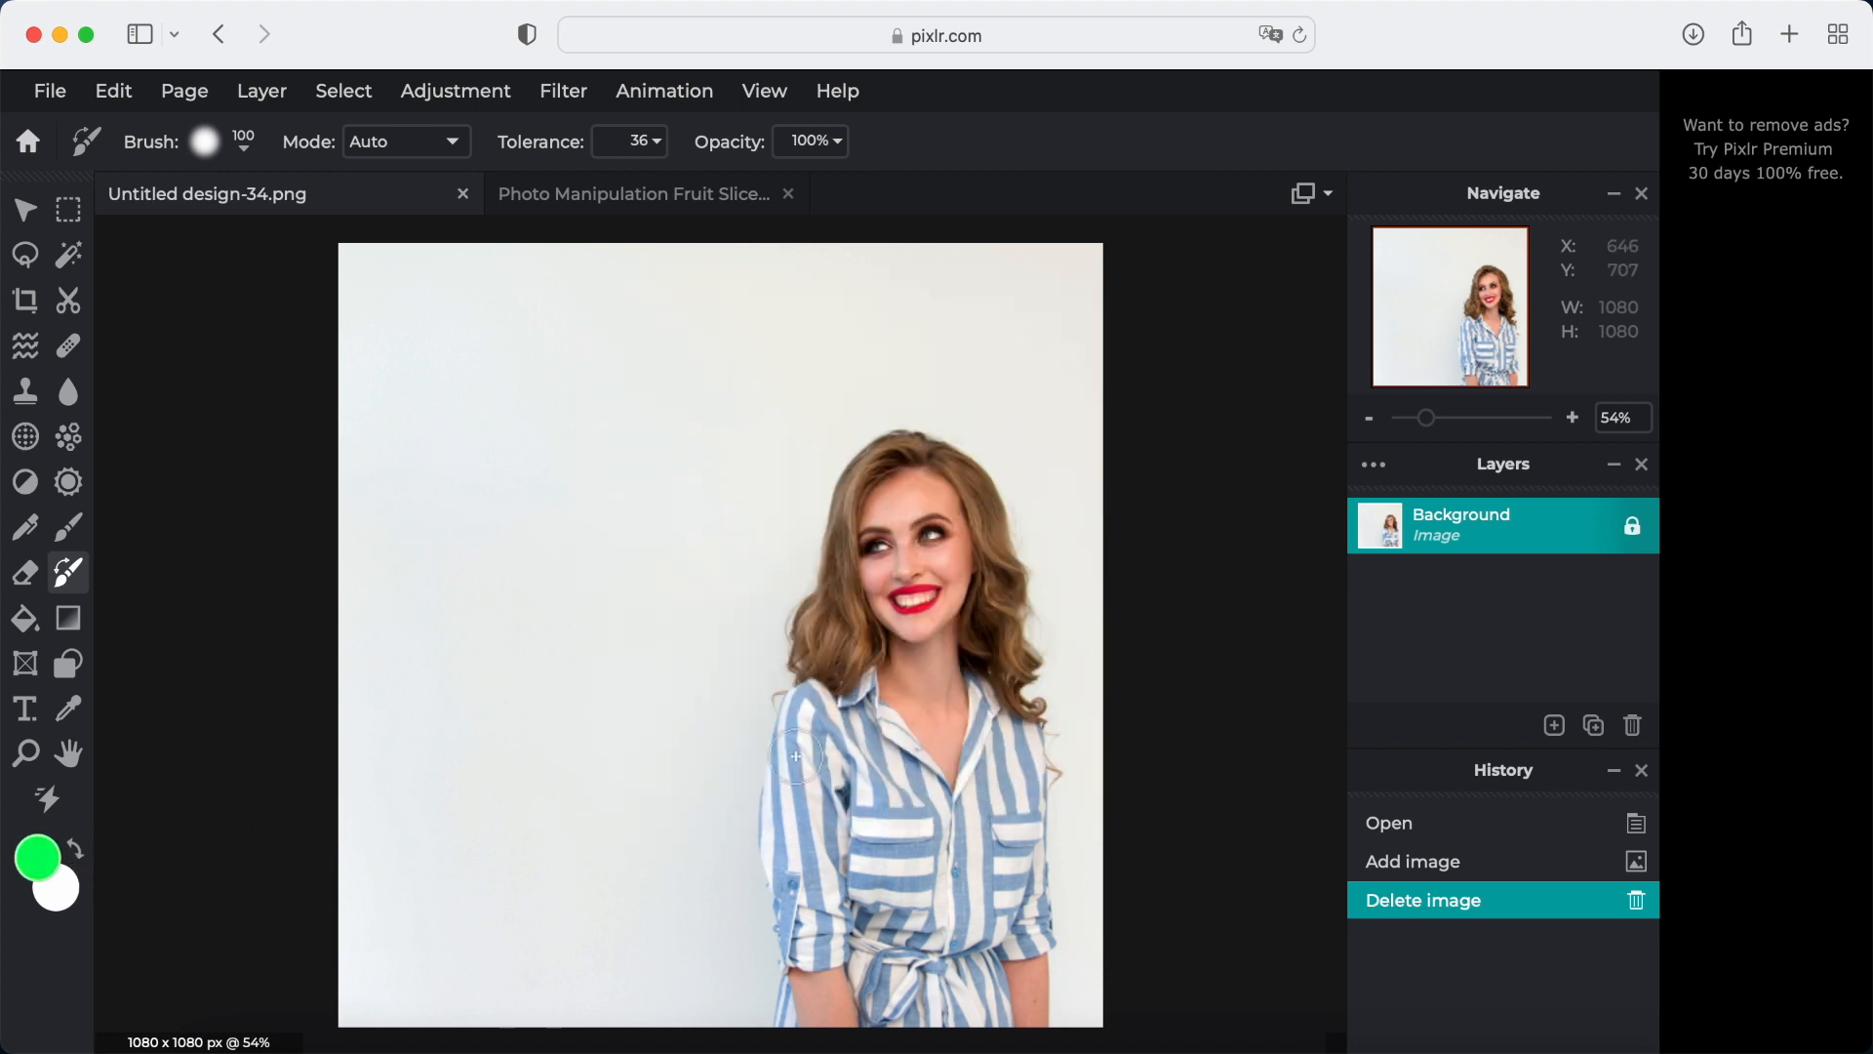
Try Color replace in Auto mode over the woman's striped dress, and undo the recolouring
mouse_move(794, 720)
mouse_down()
mouse_move(859, 692)
mouse_move(937, 769)
mouse_move(912, 779)
mouse_move(777, 740)
mouse_move(788, 873)
mouse_move(772, 836)
mouse_move(770, 815)
mouse_move(804, 951)
mouse_move(831, 950)
mouse_move(871, 850)
mouse_move(871, 763)
mouse_move(831, 806)
mouse_move(862, 844)
mouse_move(863, 796)
mouse_move(903, 837)
mouse_move(917, 806)
mouse_move(896, 763)
mouse_move(880, 736)
mouse_move(915, 815)
mouse_move(913, 988)
mouse_move(845, 862)
mouse_up()
mouse_move(844, 974)
mouse_down()
mouse_move(766, 995)
mouse_move(854, 968)
mouse_move(946, 968)
mouse_move(991, 996)
mouse_move(844, 985)
mouse_move(944, 1013)
mouse_move(927, 1028)
mouse_move(760, 1018)
mouse_move(930, 1011)
mouse_move(984, 947)
mouse_move(1019, 825)
mouse_move(1003, 720)
mouse_move(1042, 1045)
mouse_move(1051, 806)
mouse_move(995, 735)
mouse_move(992, 694)
mouse_move(970, 710)
mouse_move(935, 951)
mouse_up()
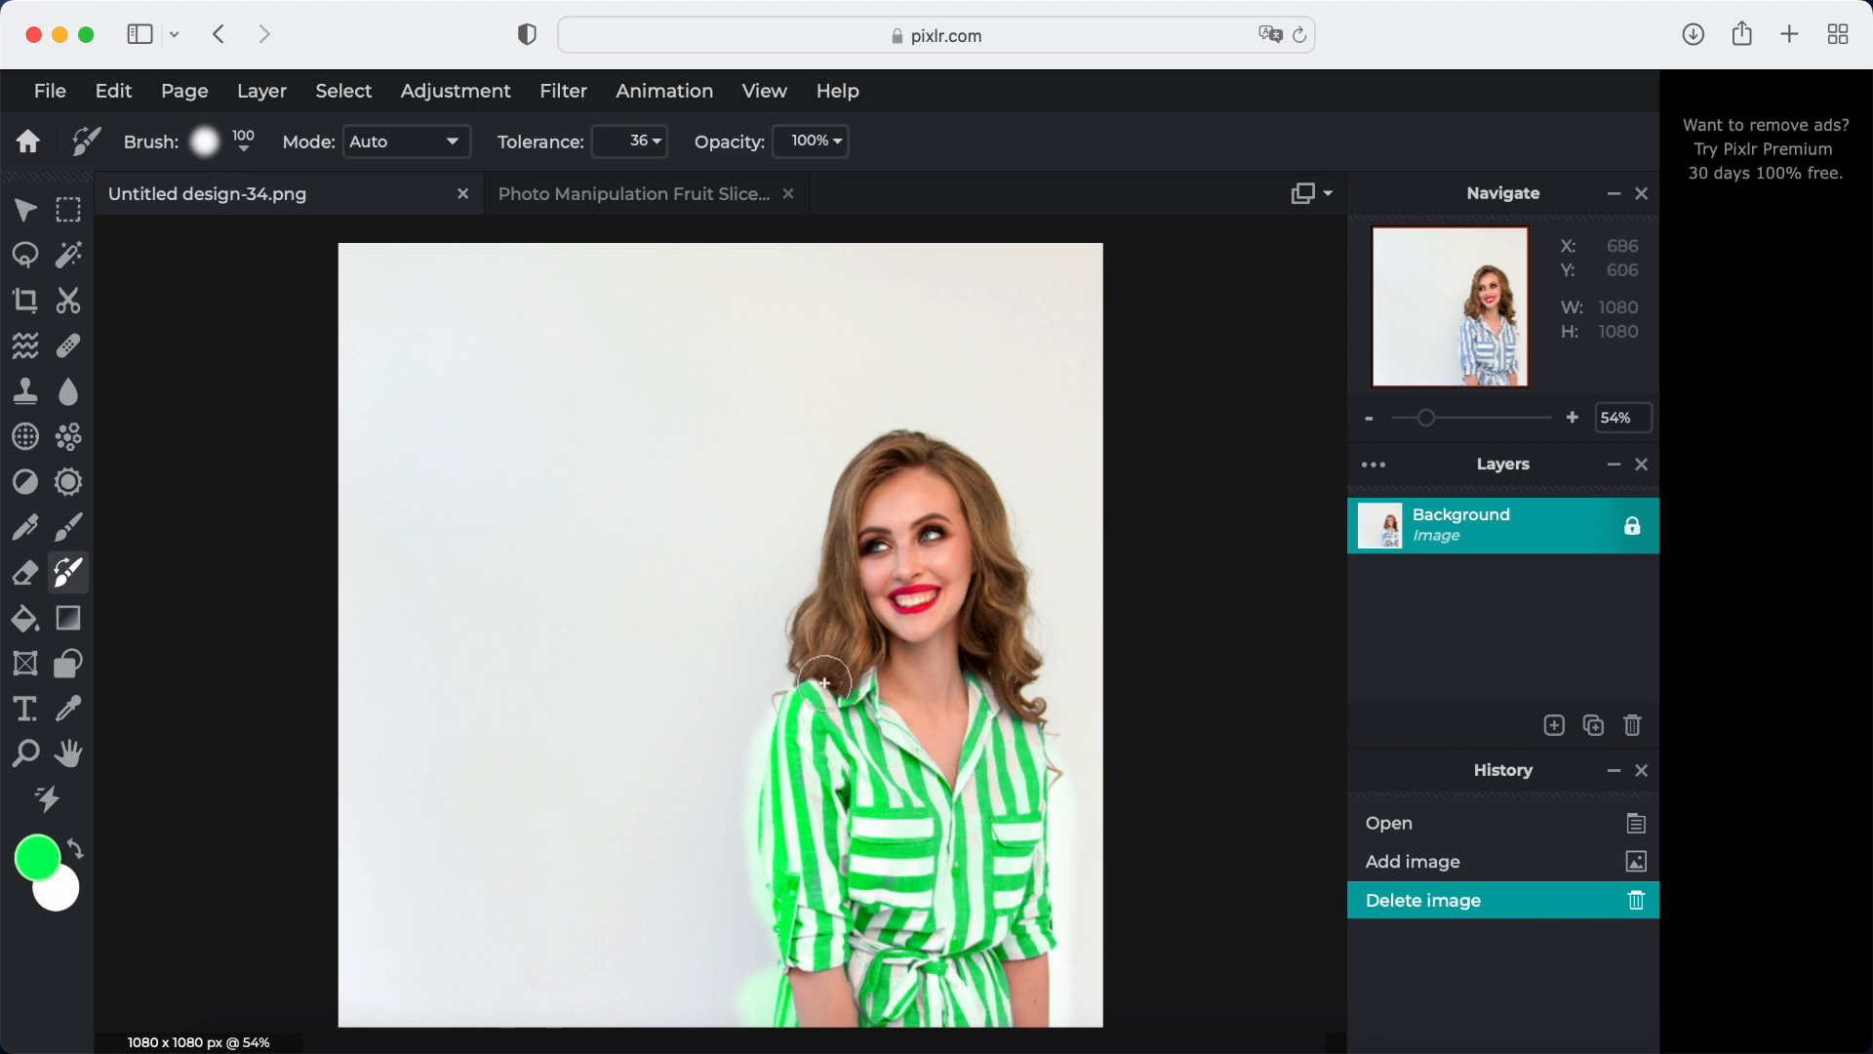
mouse_move(824, 683)
mouse_down()
mouse_move(891, 685)
mouse_move(900, 756)
mouse_up()
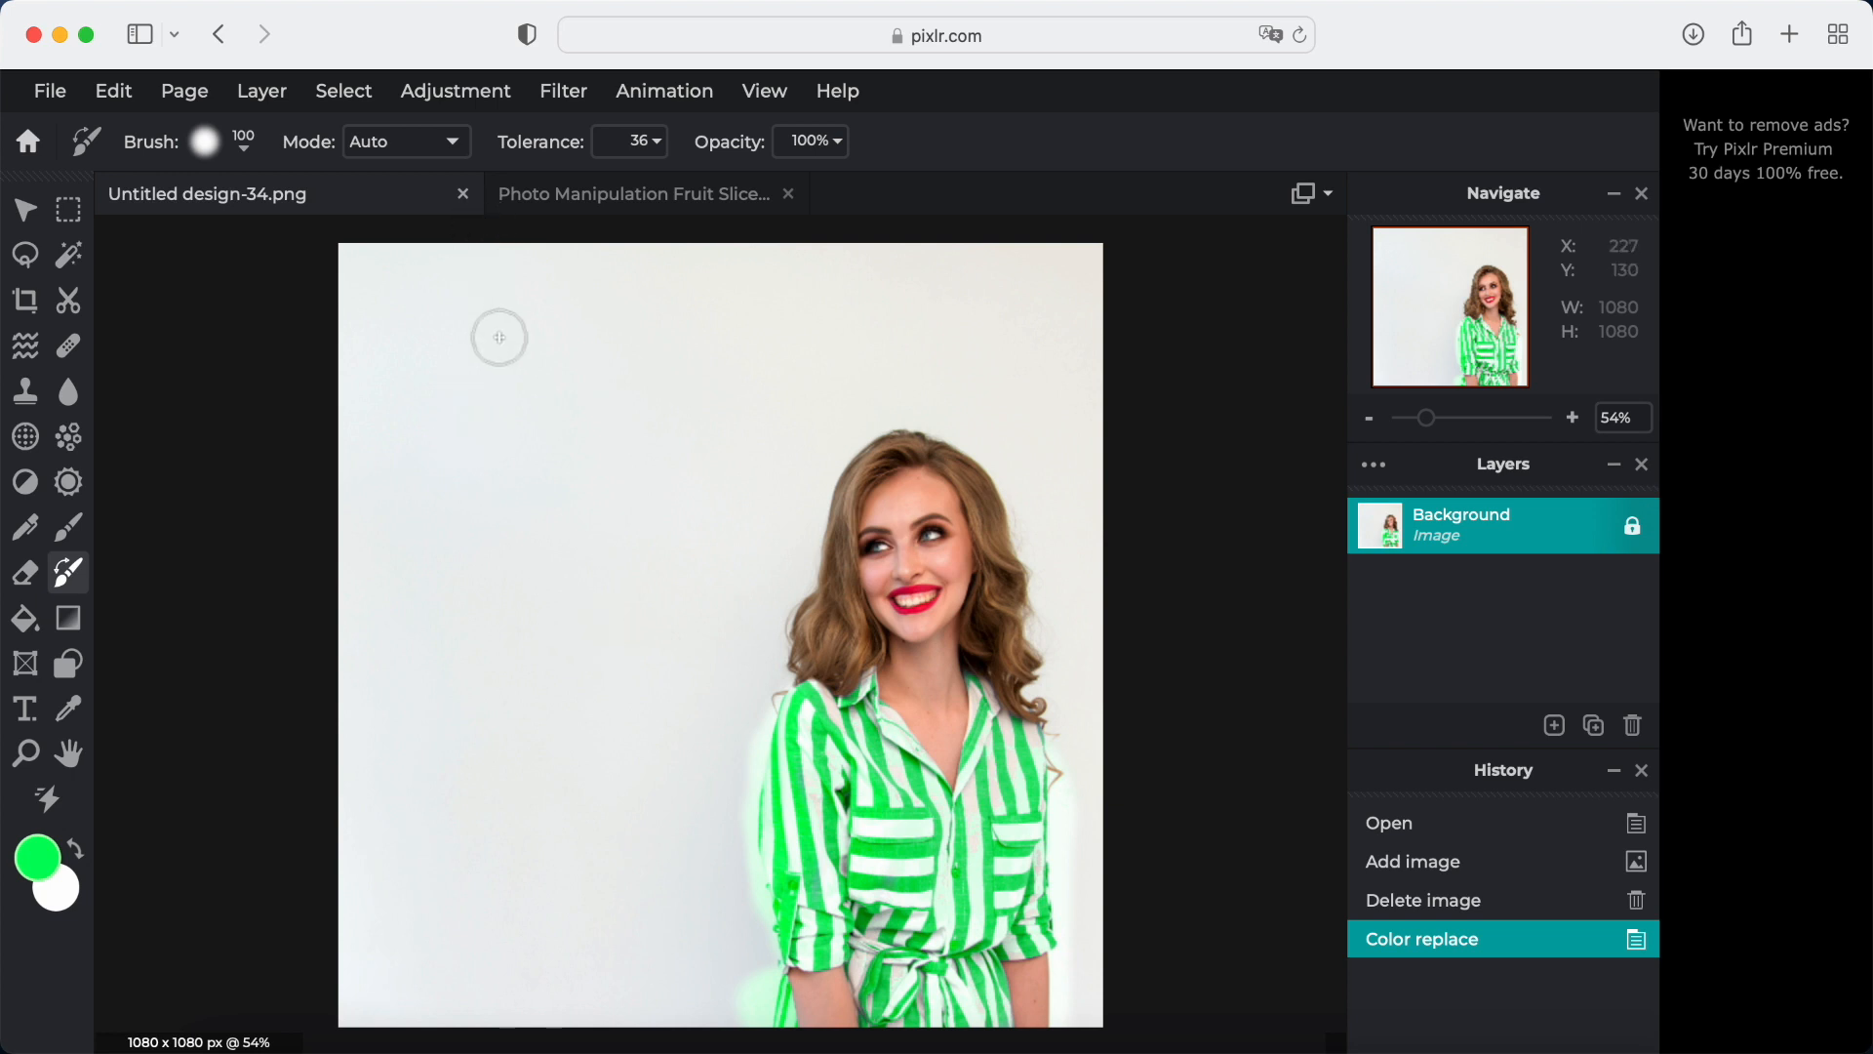
key(super+z)
key(super+z)
key(super+shift+z)
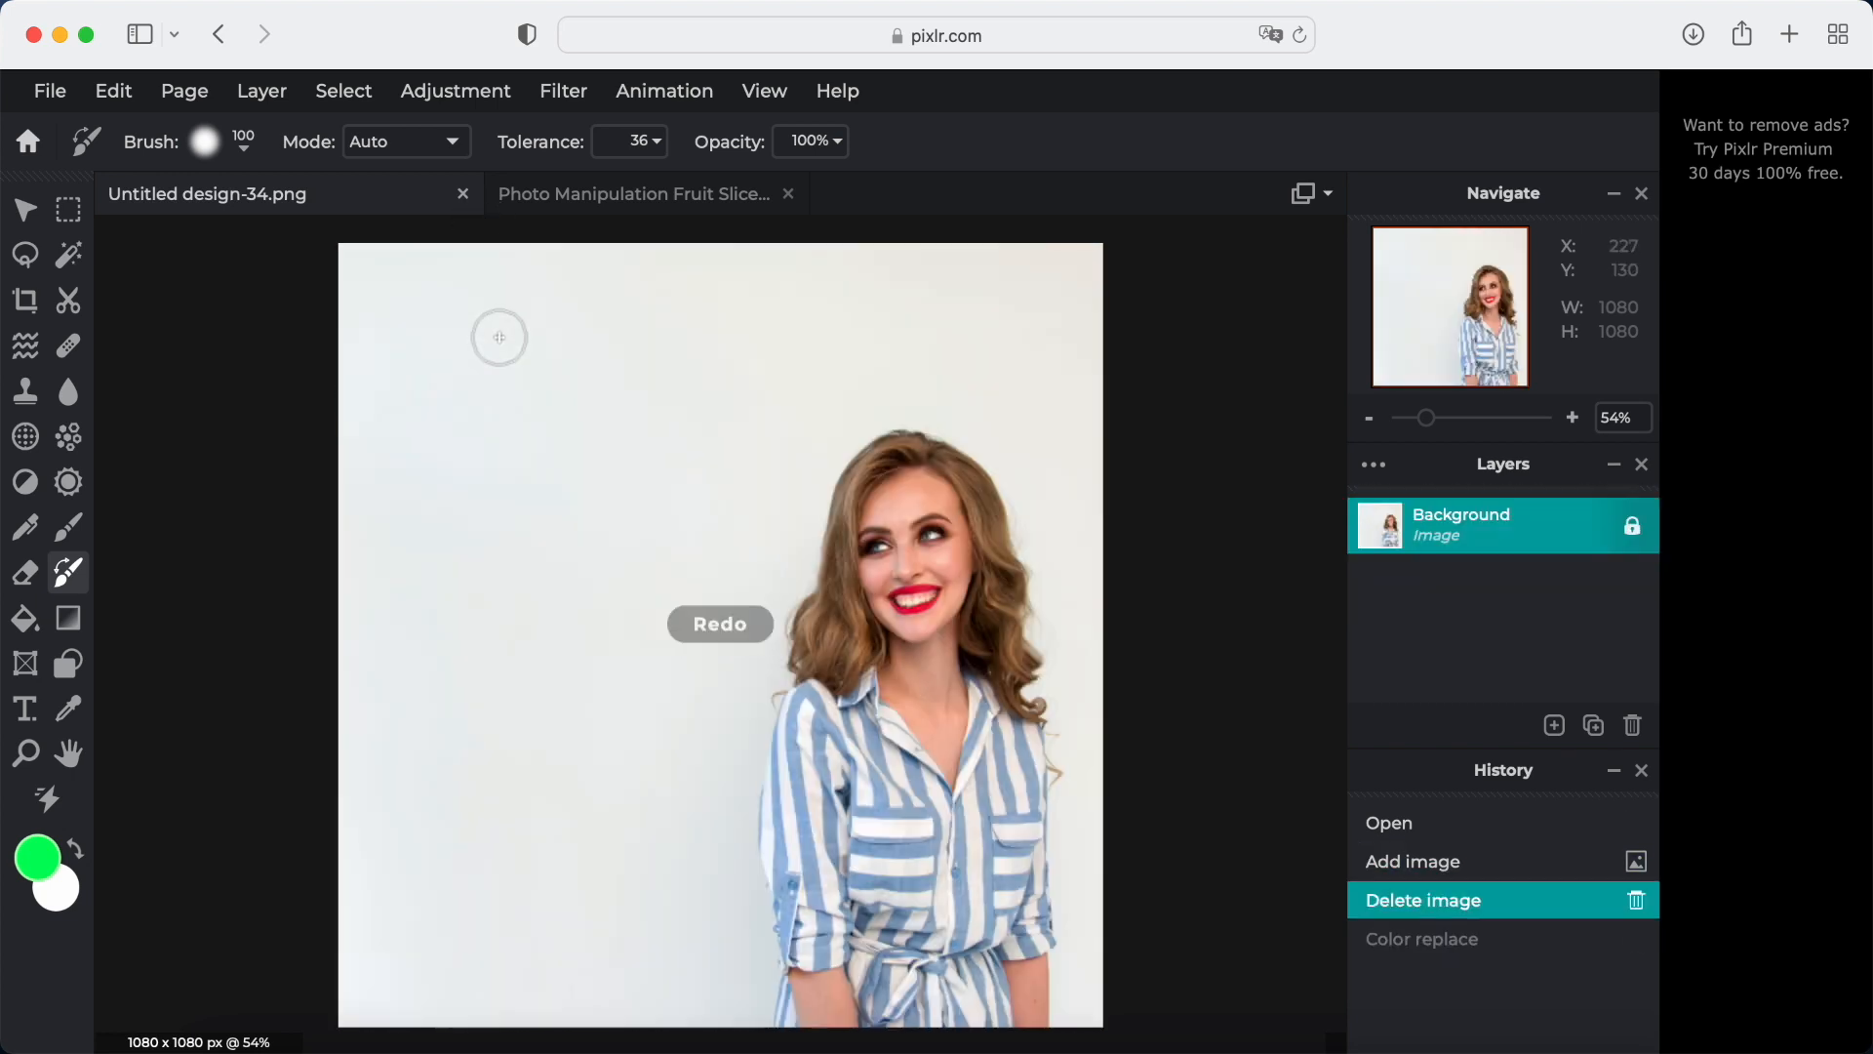
Set Color replace to Hue mode with a 300 px brush, try it over the striped dress, and undo the stroke
click(455, 144)
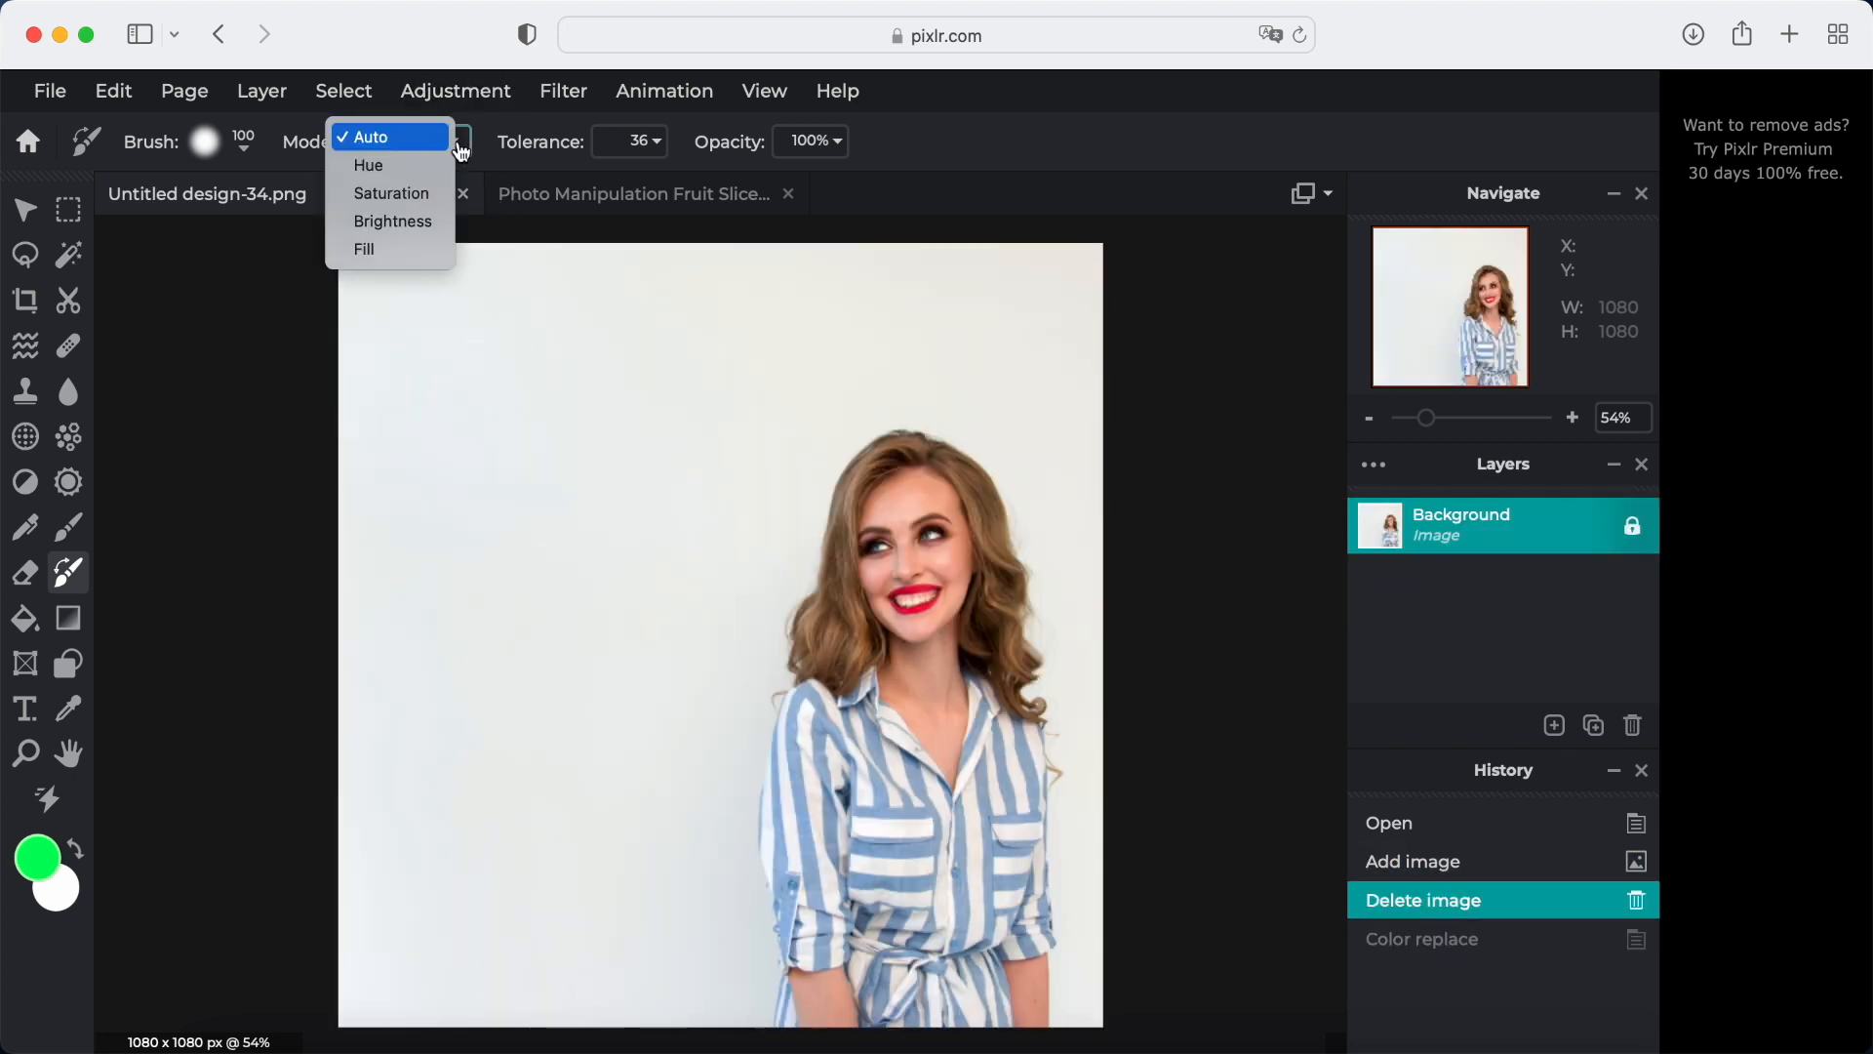
click(396, 177)
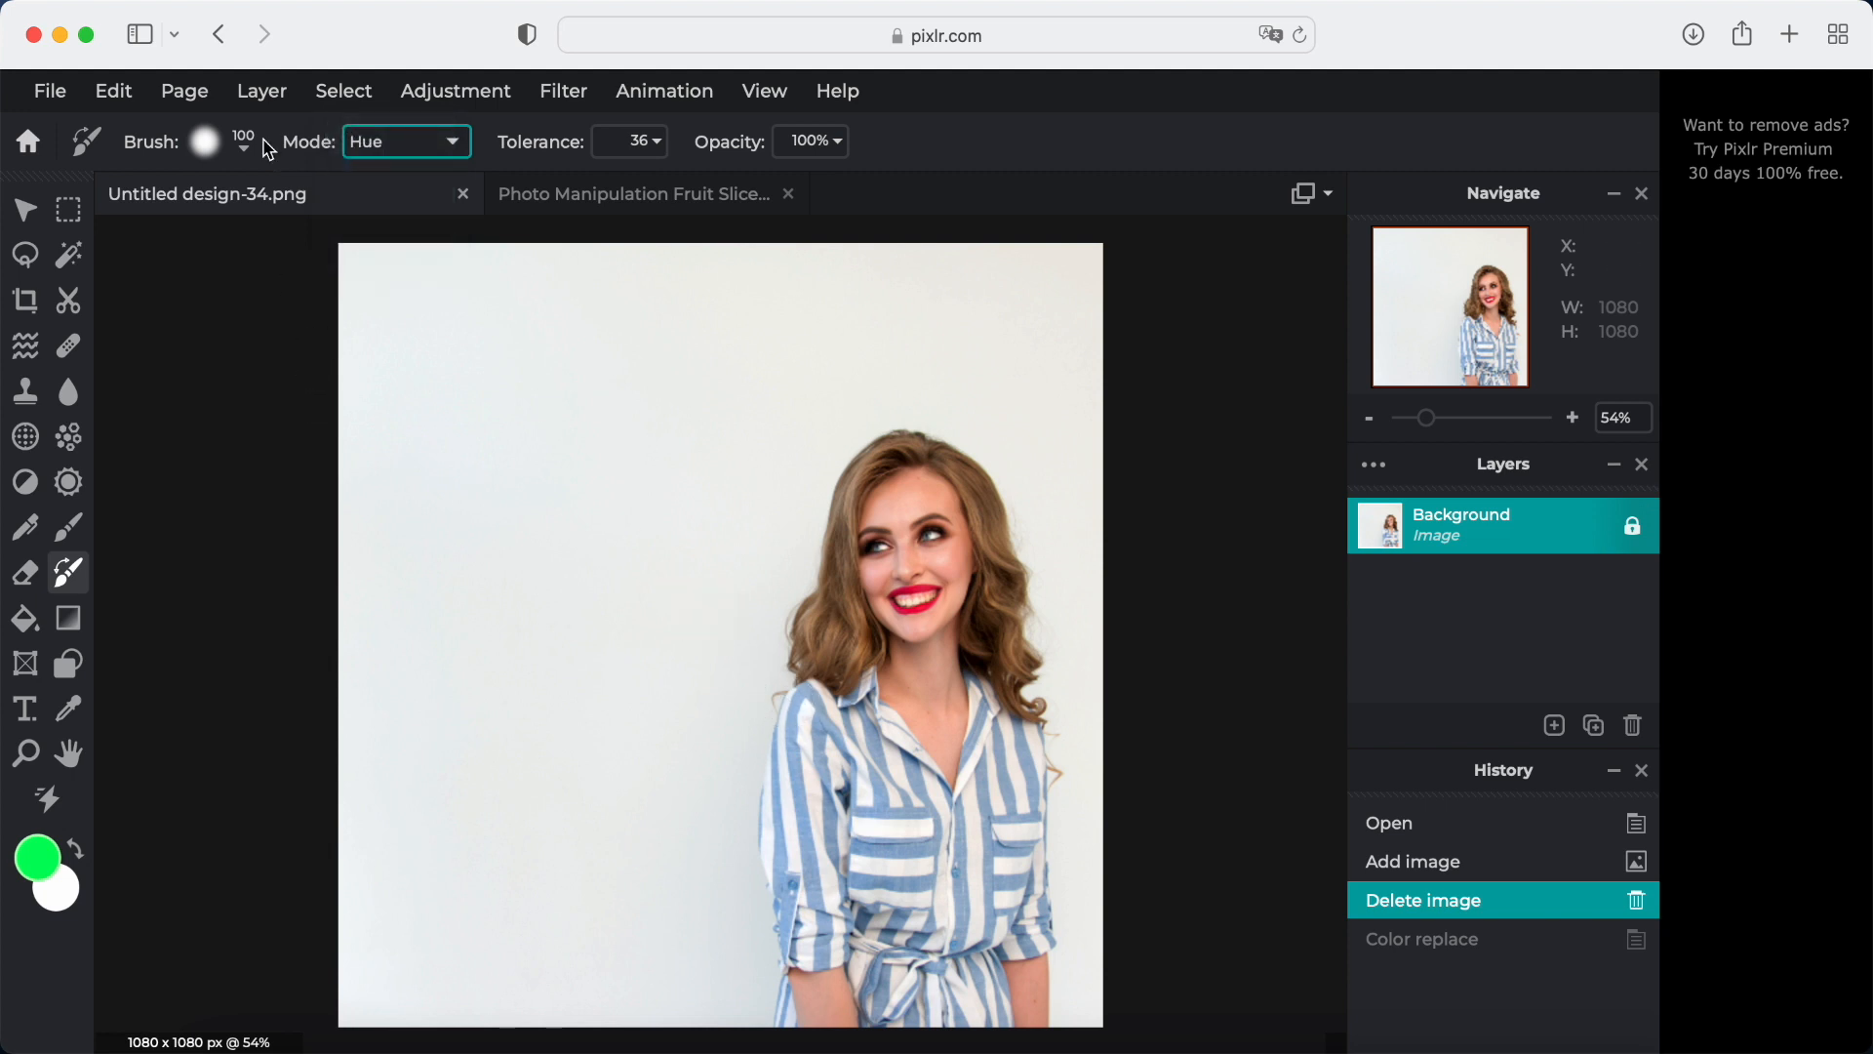
click(244, 154)
drag(313, 252, 345, 254)
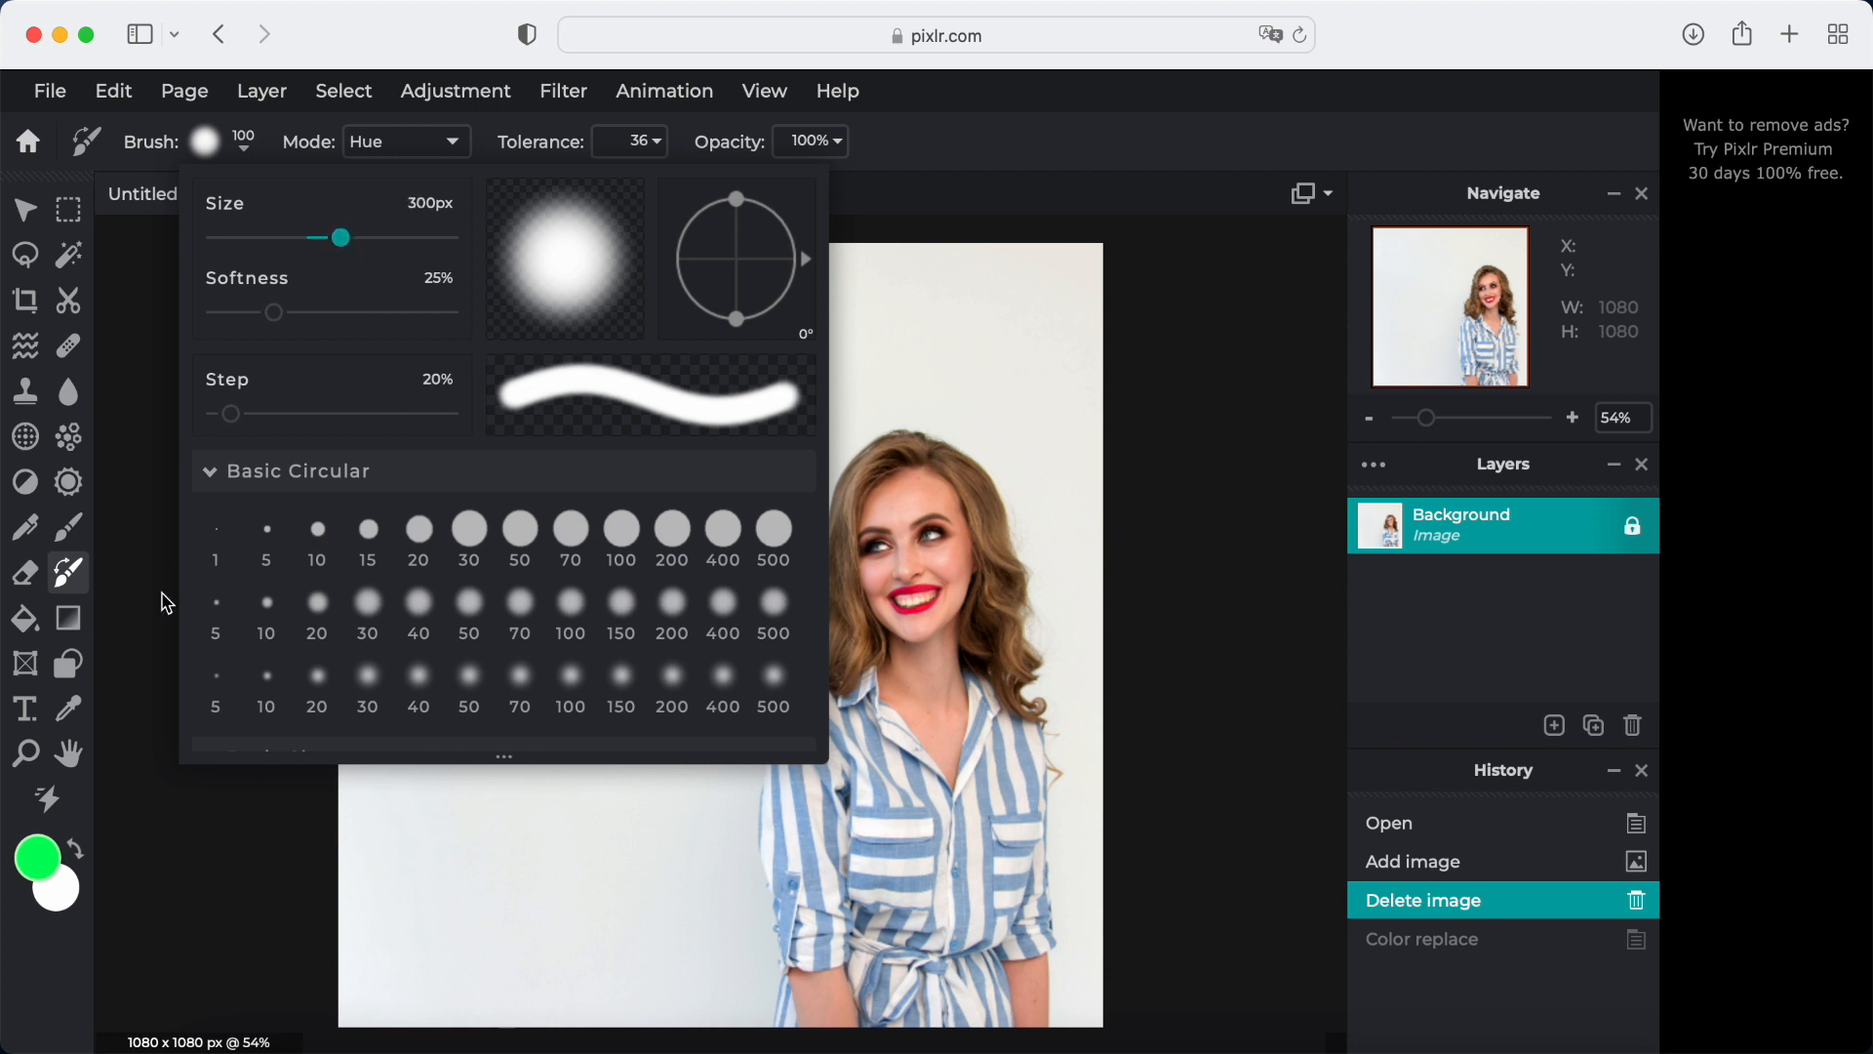
click(166, 603)
mouse_move(792, 737)
mouse_down()
mouse_move(854, 766)
mouse_move(822, 851)
mouse_move(862, 899)
mouse_move(820, 916)
mouse_move(818, 965)
mouse_move(860, 998)
mouse_move(993, 965)
mouse_move(1031, 765)
mouse_move(1002, 749)
mouse_move(936, 854)
mouse_move(909, 860)
mouse_move(857, 732)
mouse_move(817, 703)
mouse_move(802, 740)
mouse_move(833, 700)
mouse_move(941, 742)
mouse_move(1021, 731)
mouse_move(997, 860)
mouse_move(868, 871)
mouse_move(788, 913)
mouse_move(742, 731)
mouse_up()
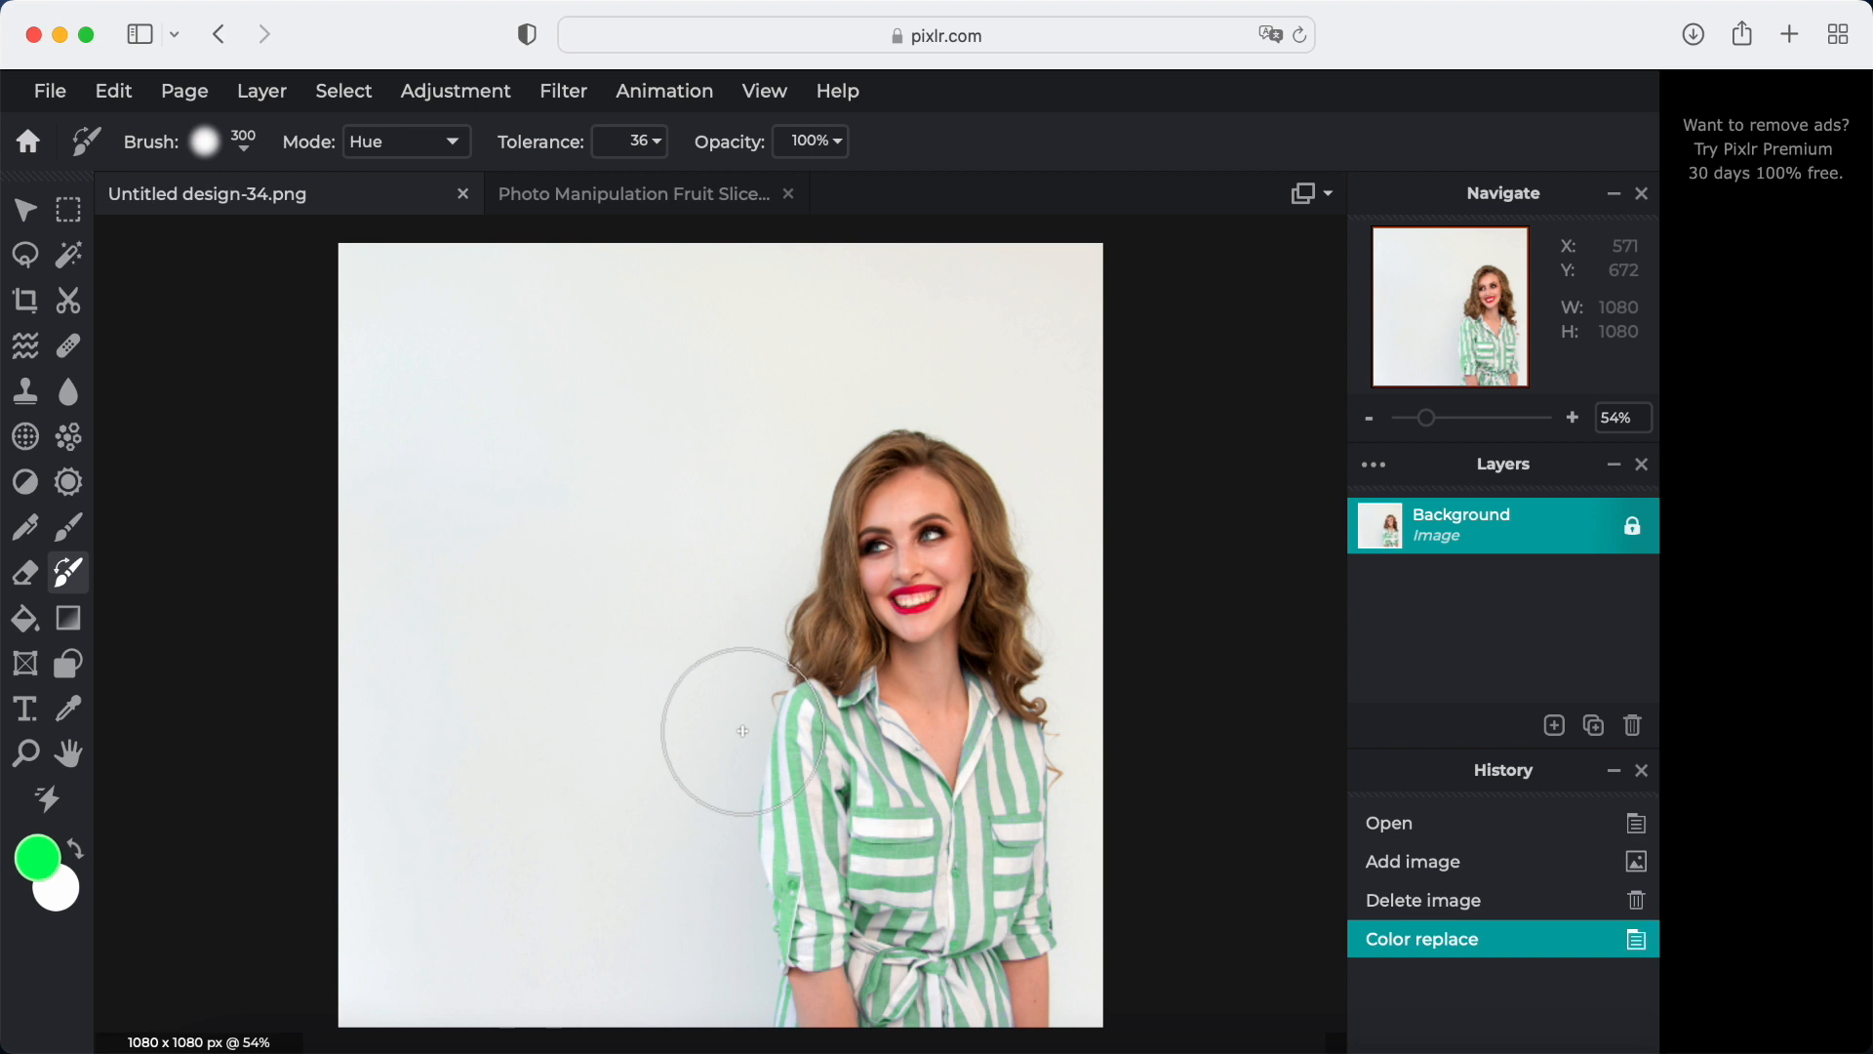
key(super+z)
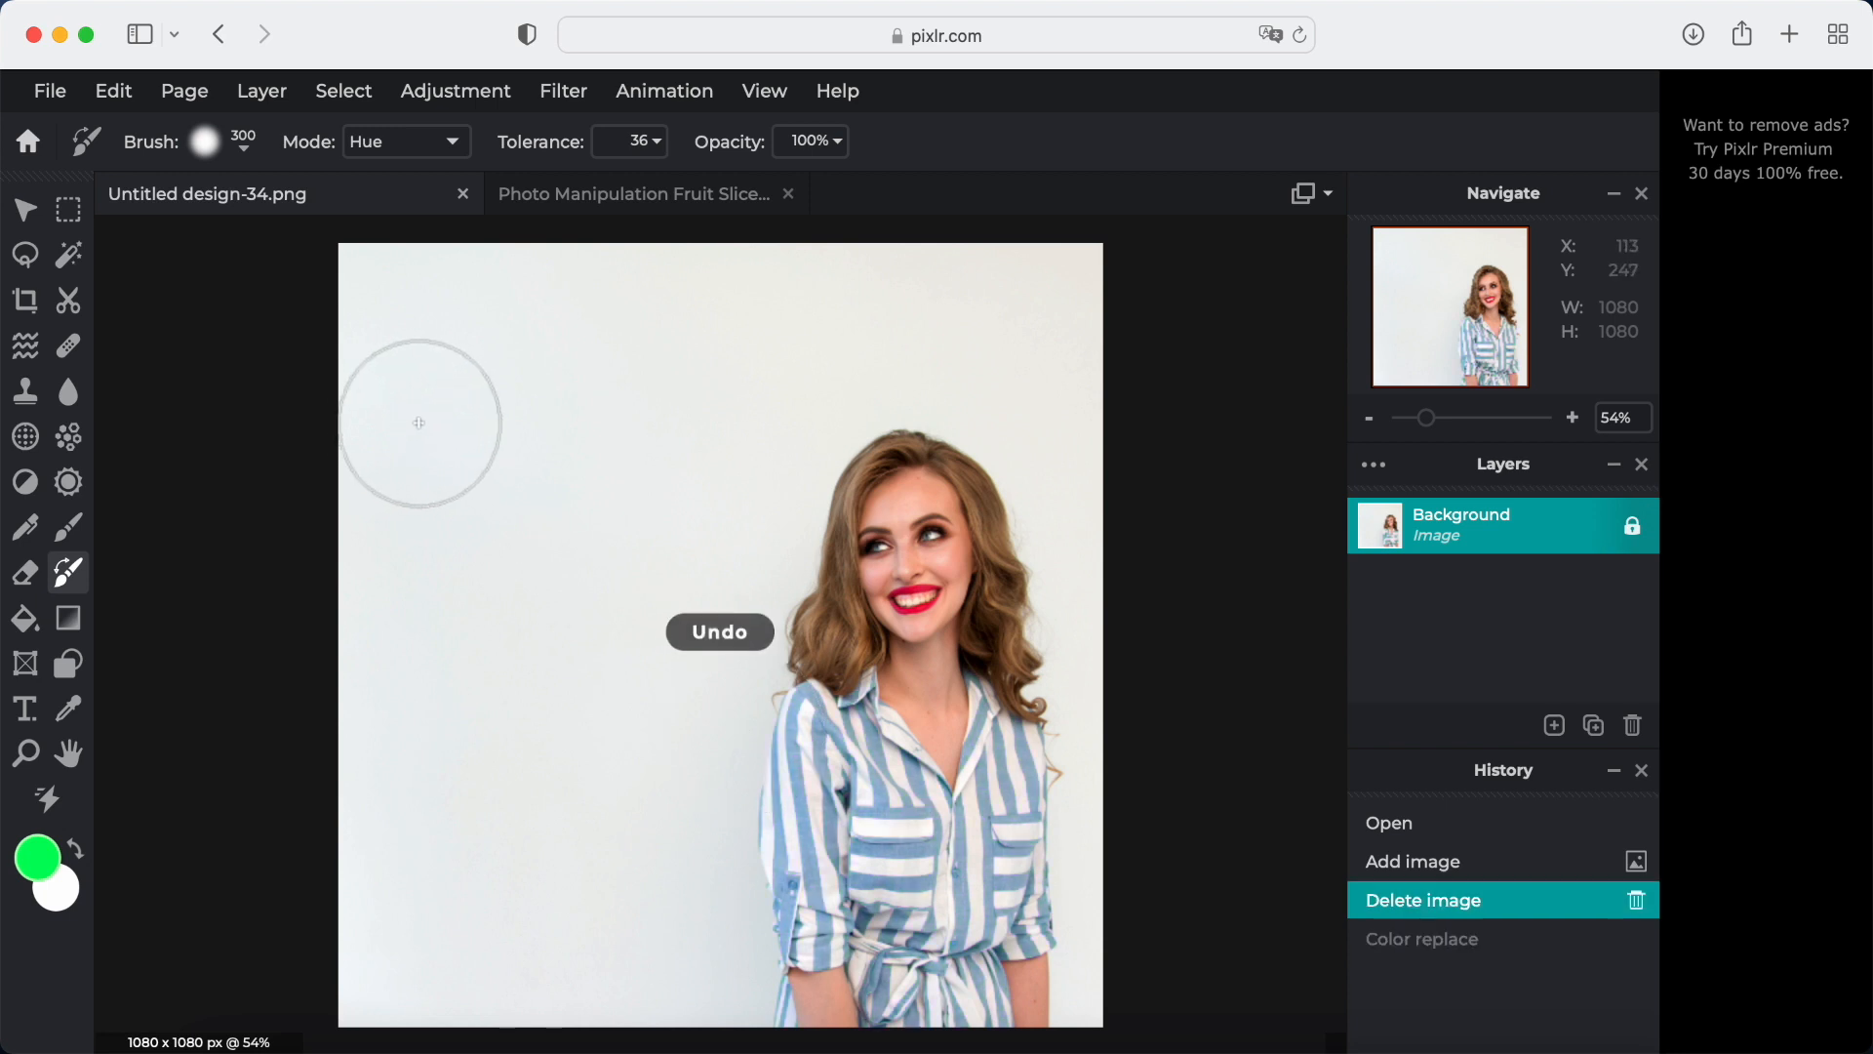
Try Color replace in Saturation mode over the woman's dress, face and hair, and undo the stroke
click(457, 146)
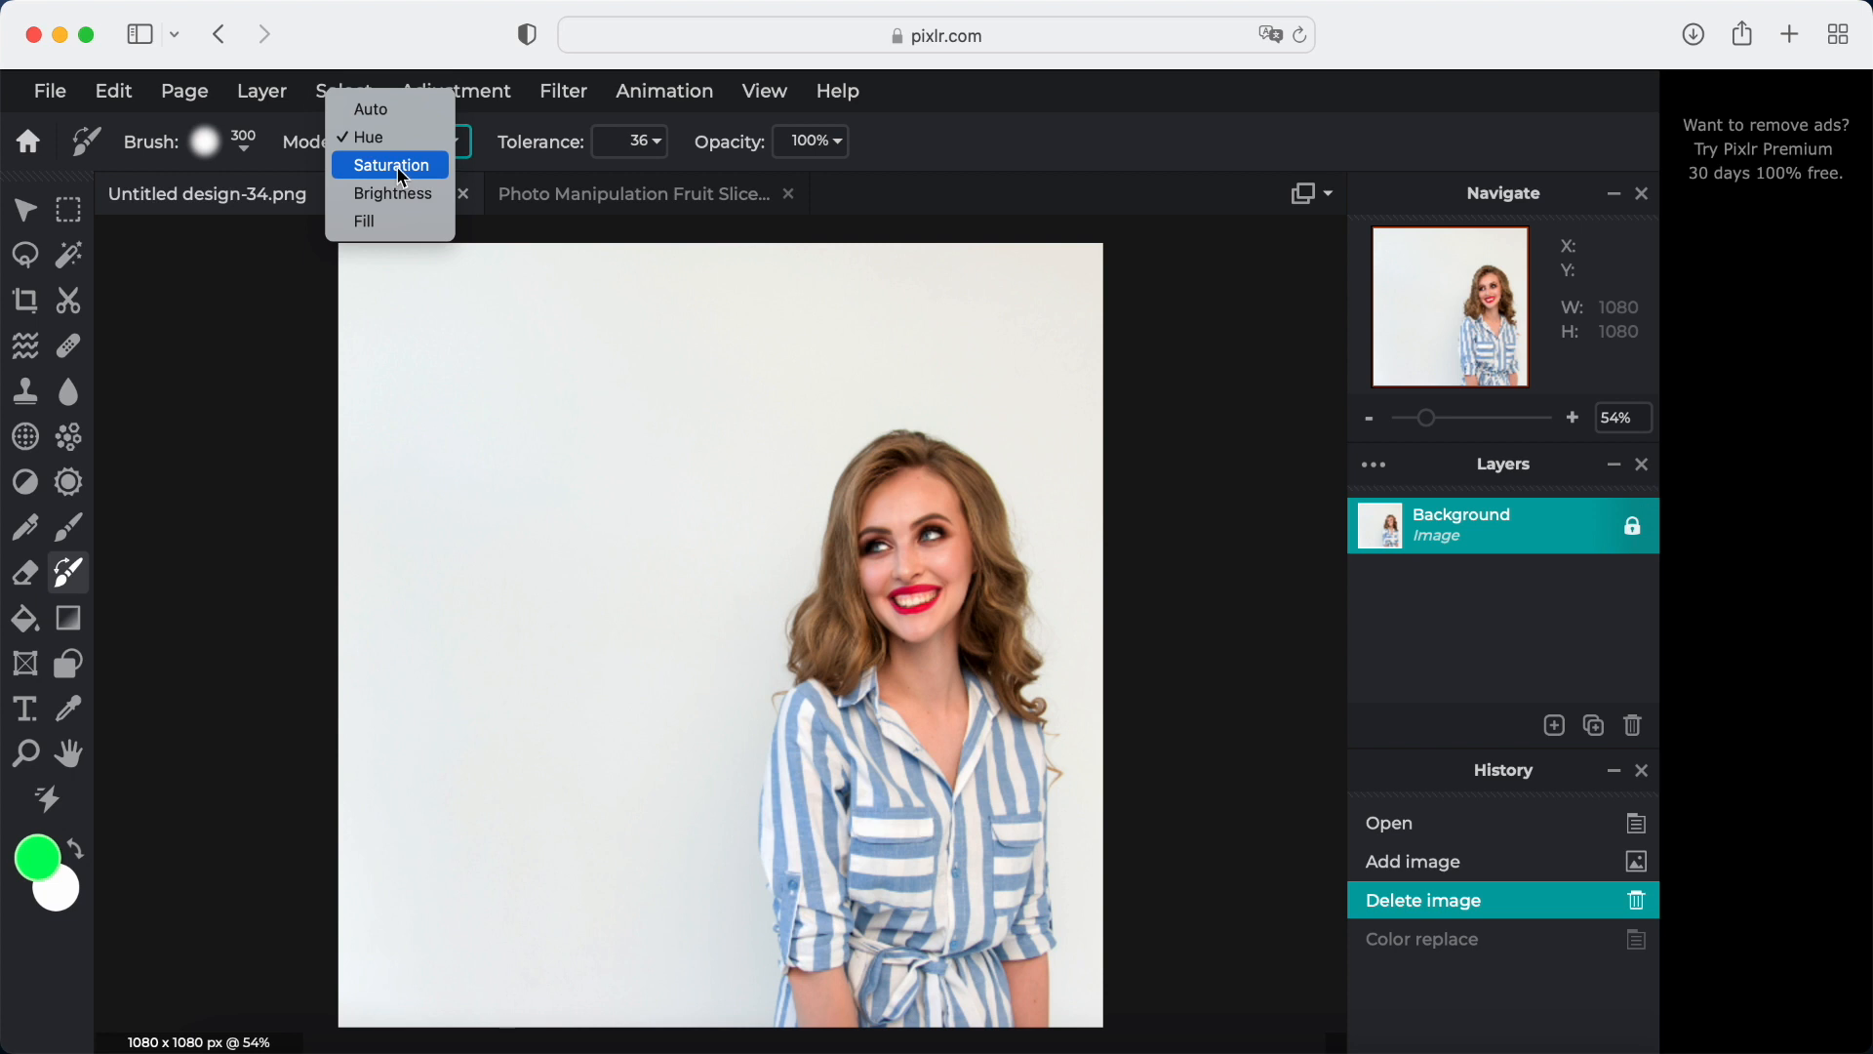
click(400, 166)
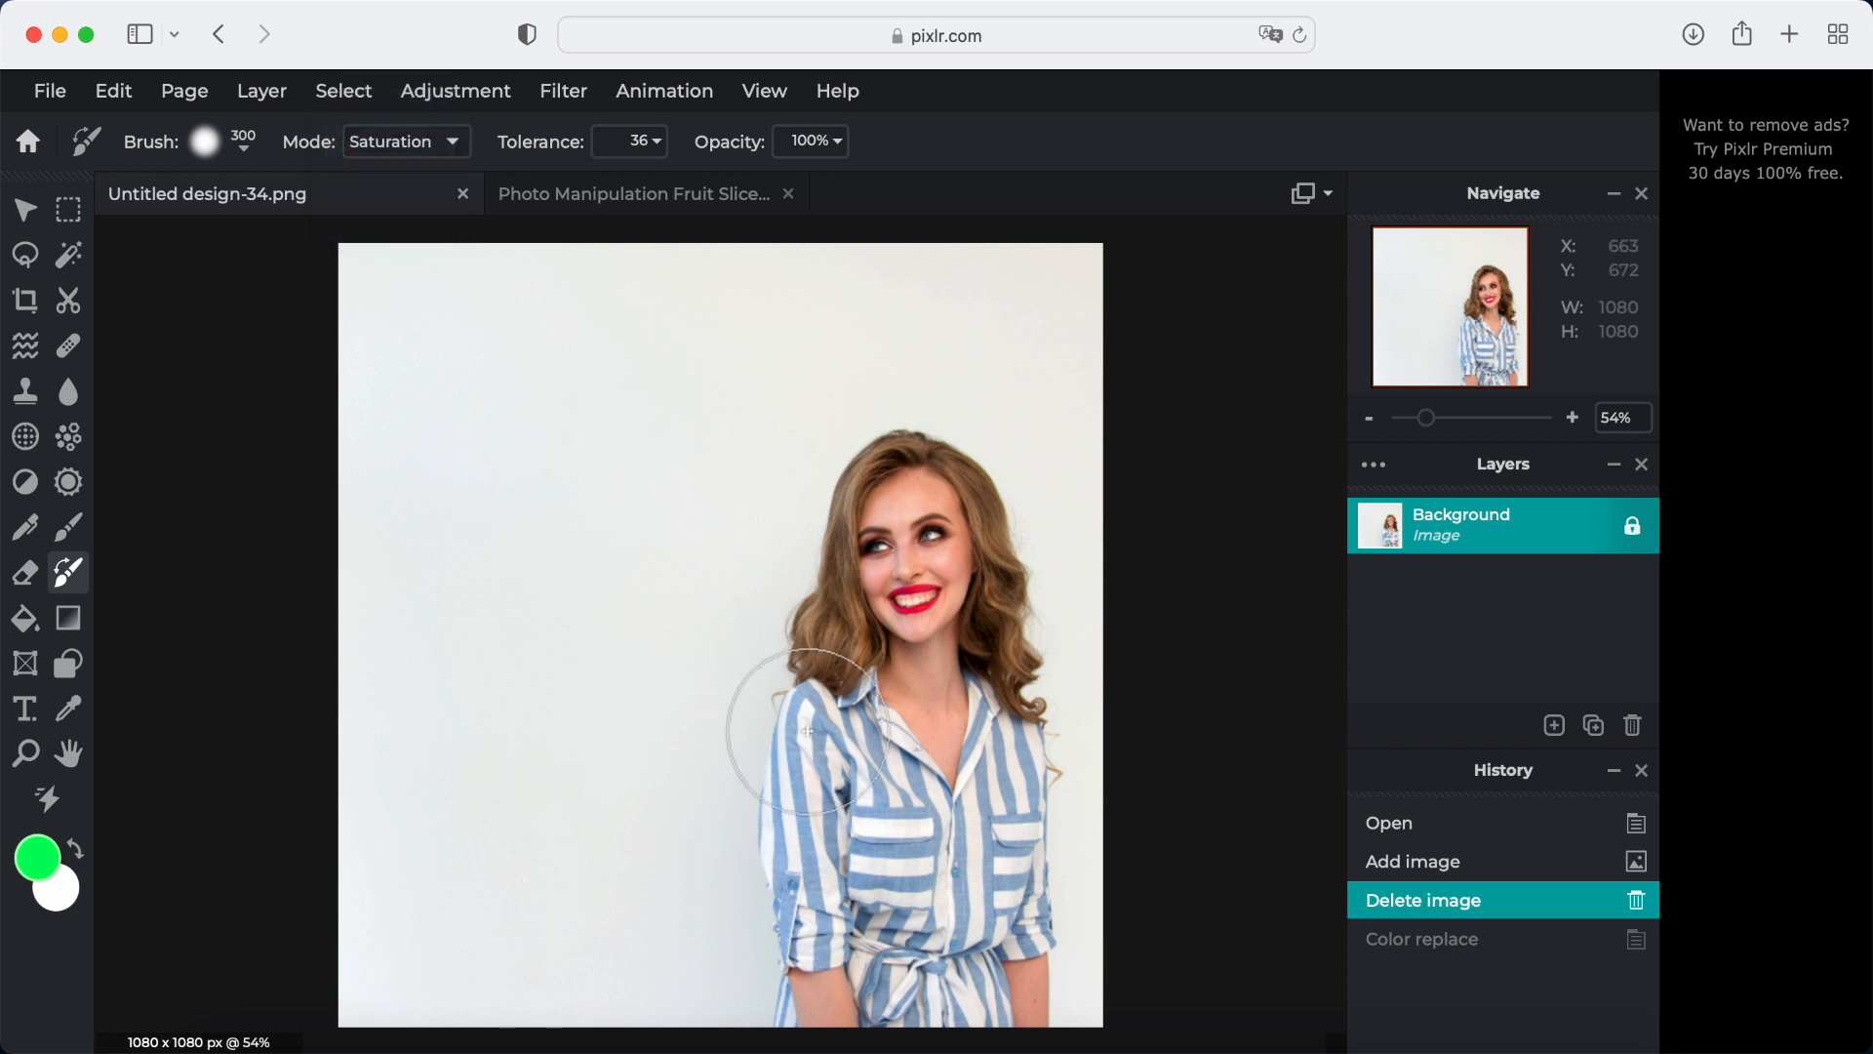
mouse_move(769, 744)
mouse_down()
mouse_move(786, 699)
mouse_move(795, 966)
mouse_move(927, 1004)
mouse_move(1010, 975)
mouse_move(1016, 811)
mouse_move(917, 702)
mouse_move(858, 936)
mouse_move(711, 836)
mouse_move(811, 970)
mouse_move(732, 669)
mouse_move(940, 552)
mouse_move(917, 543)
mouse_move(776, 644)
mouse_move(737, 488)
mouse_up()
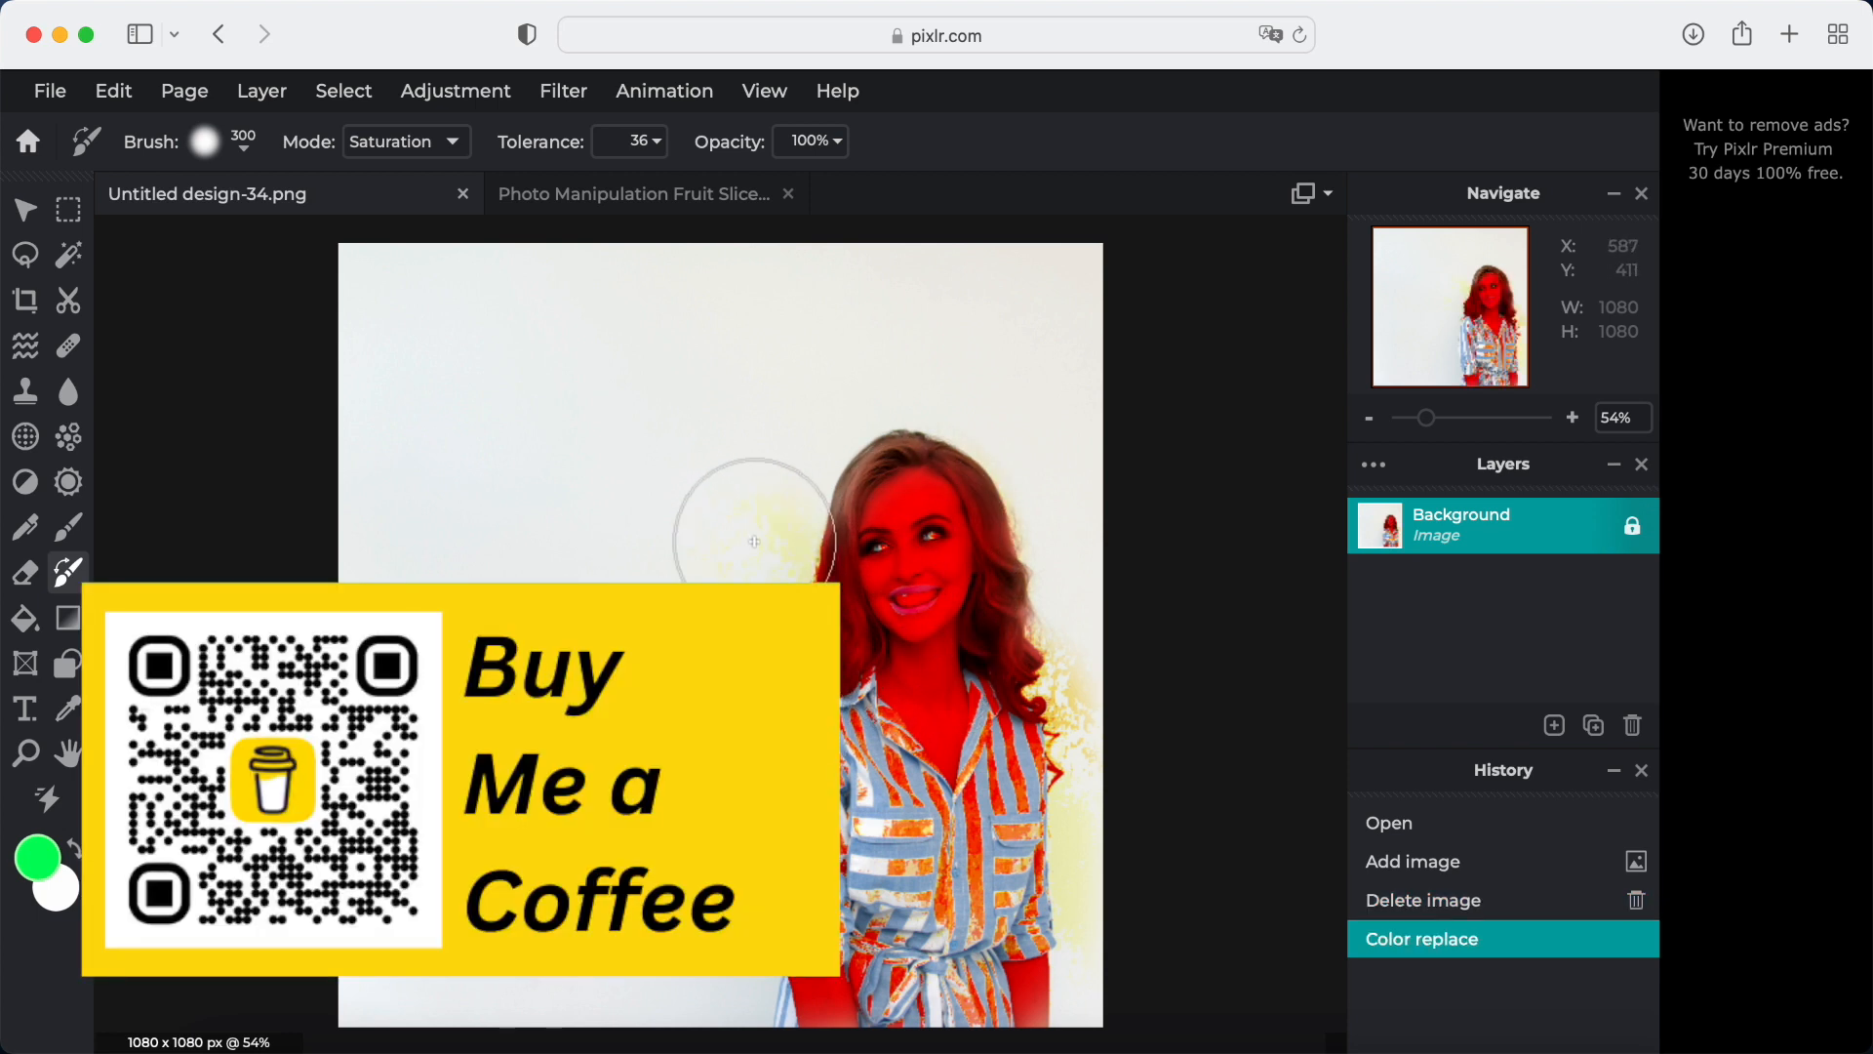
key(super+z)
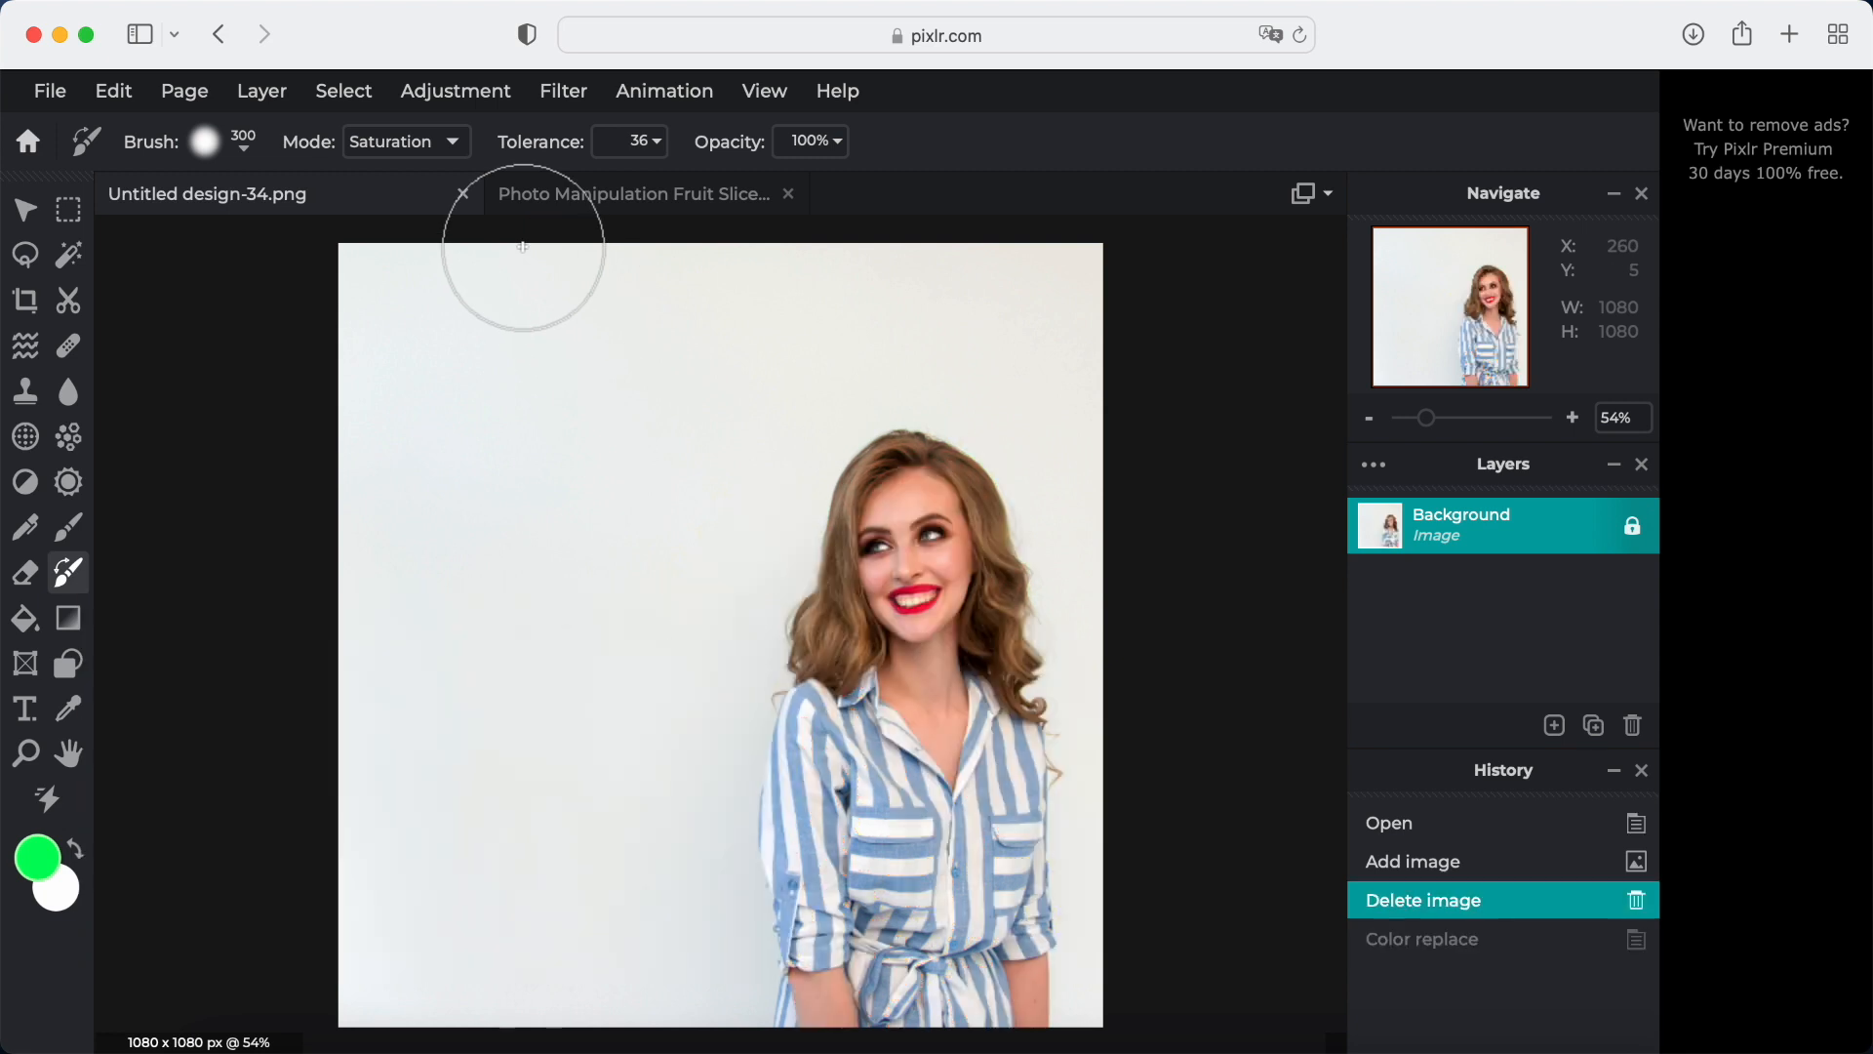
Try Color replace in Brightness mode over the dress and the wall beside it, and undo both strokes
click(448, 143)
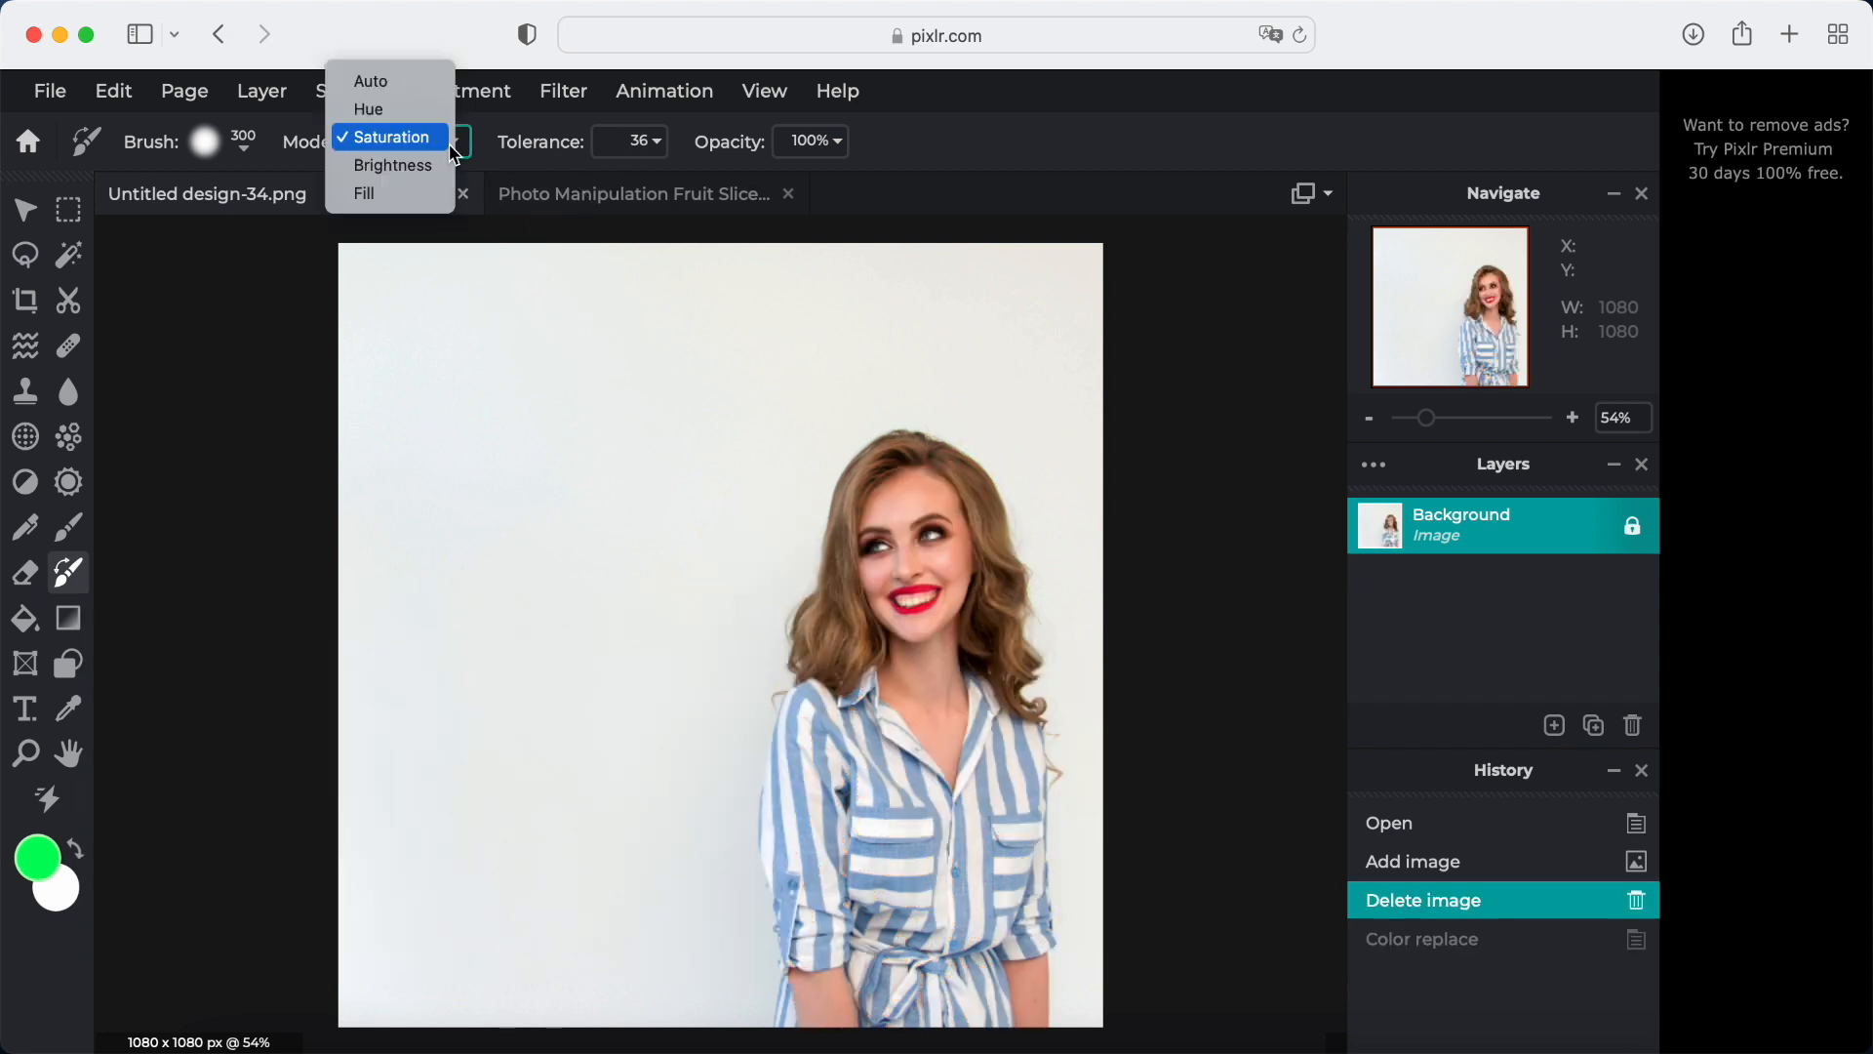
click(402, 167)
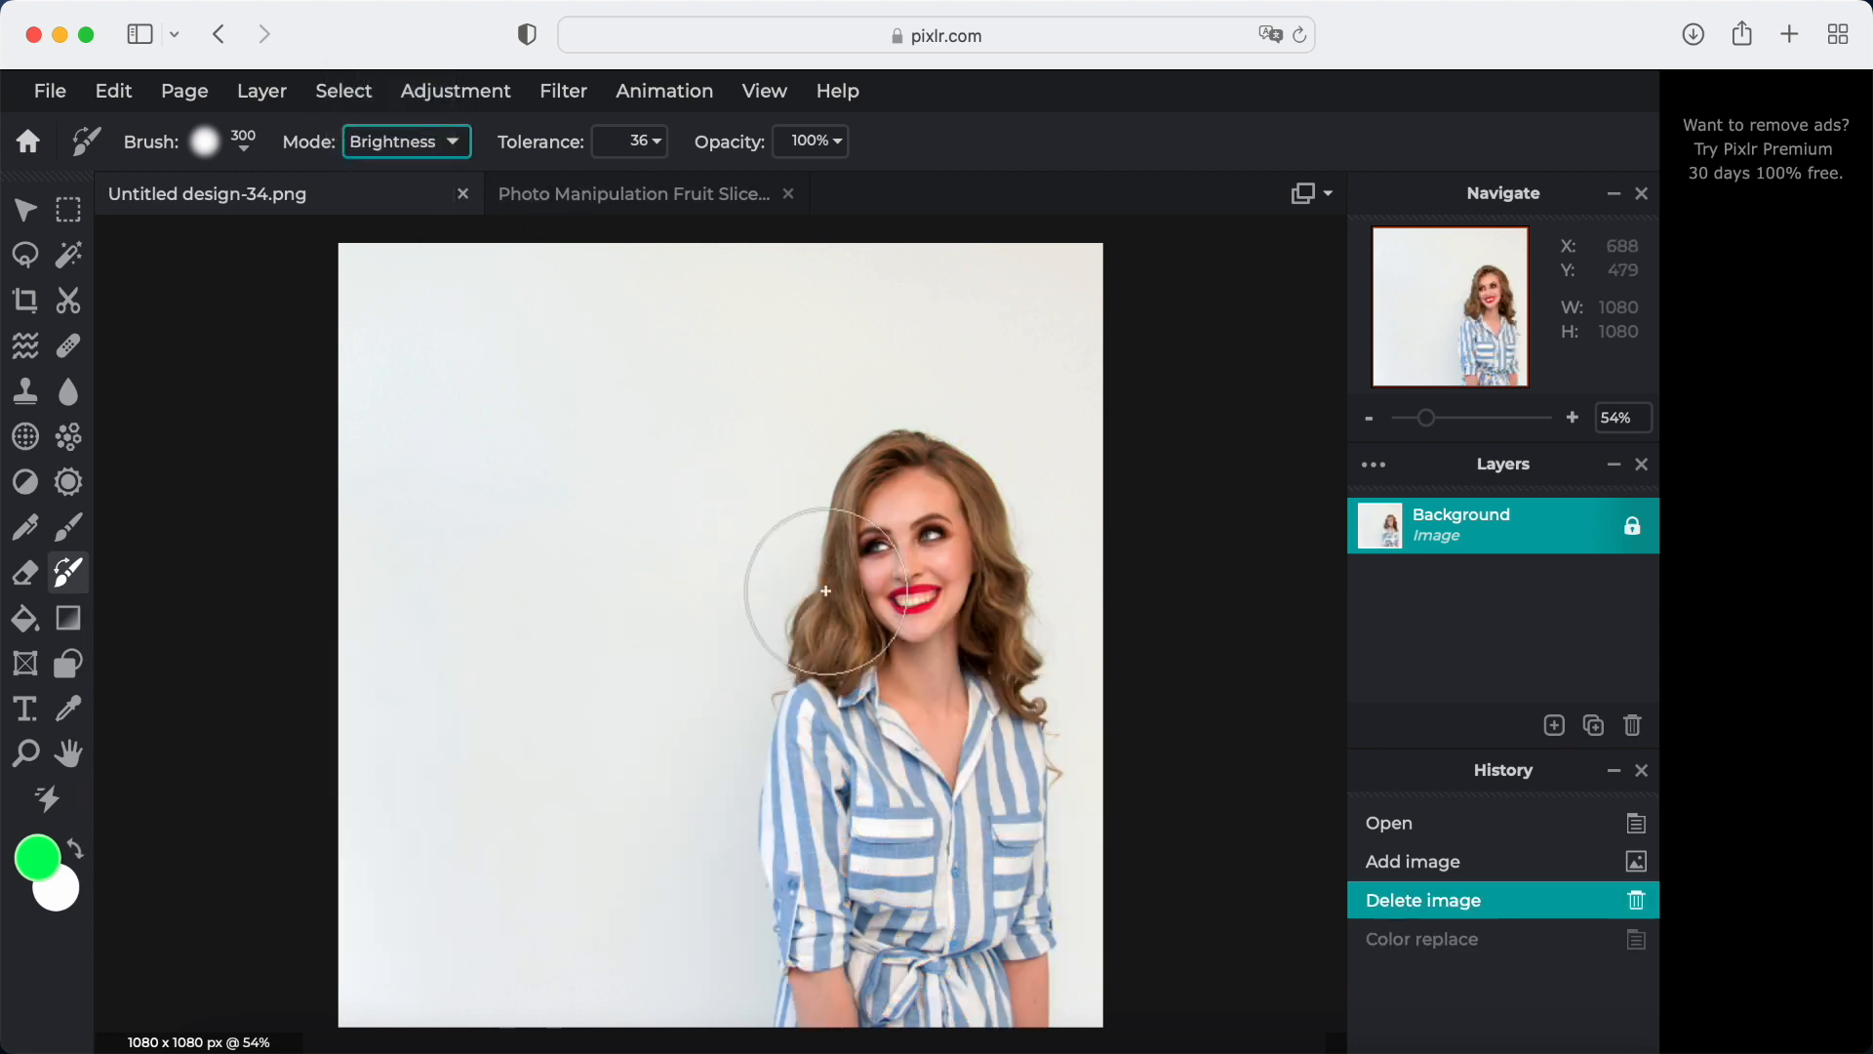
mouse_move(823, 763)
mouse_down()
mouse_move(795, 777)
mouse_move(834, 785)
mouse_move(813, 699)
mouse_move(752, 863)
mouse_move(922, 868)
mouse_up()
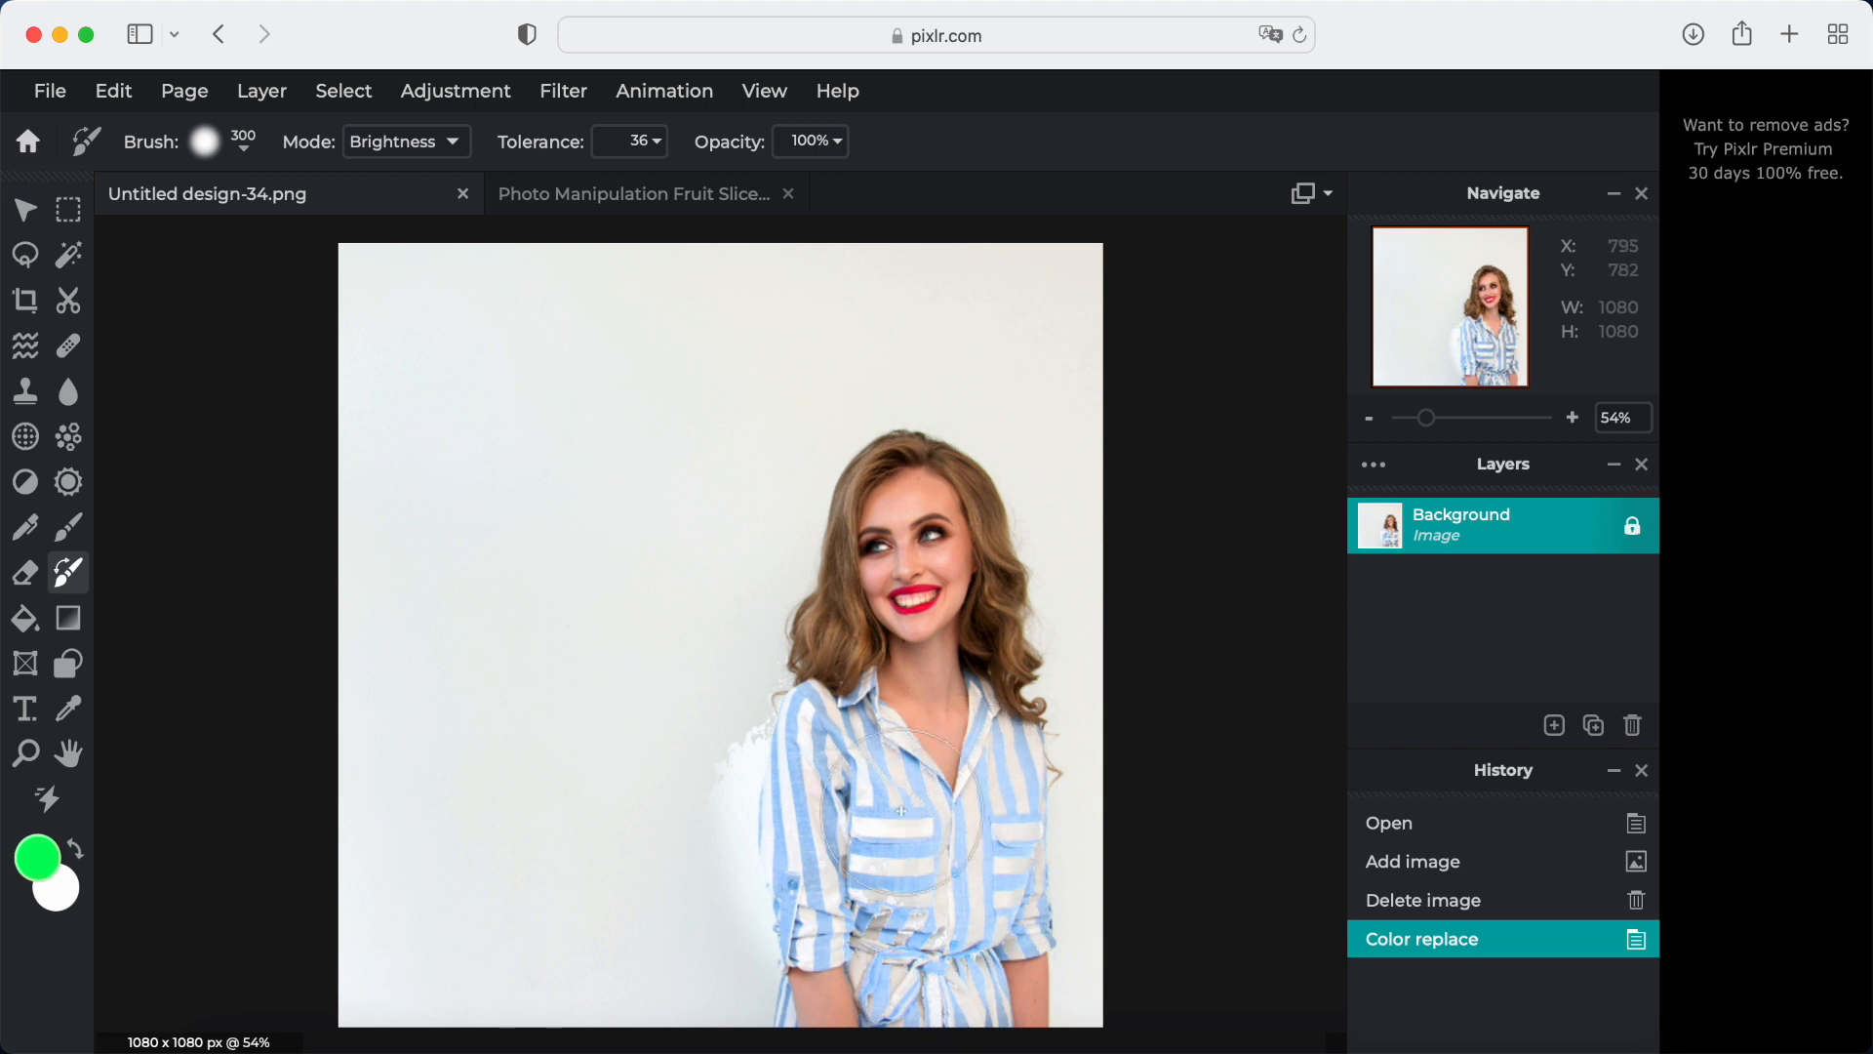
drag(971, 718, 961, 651)
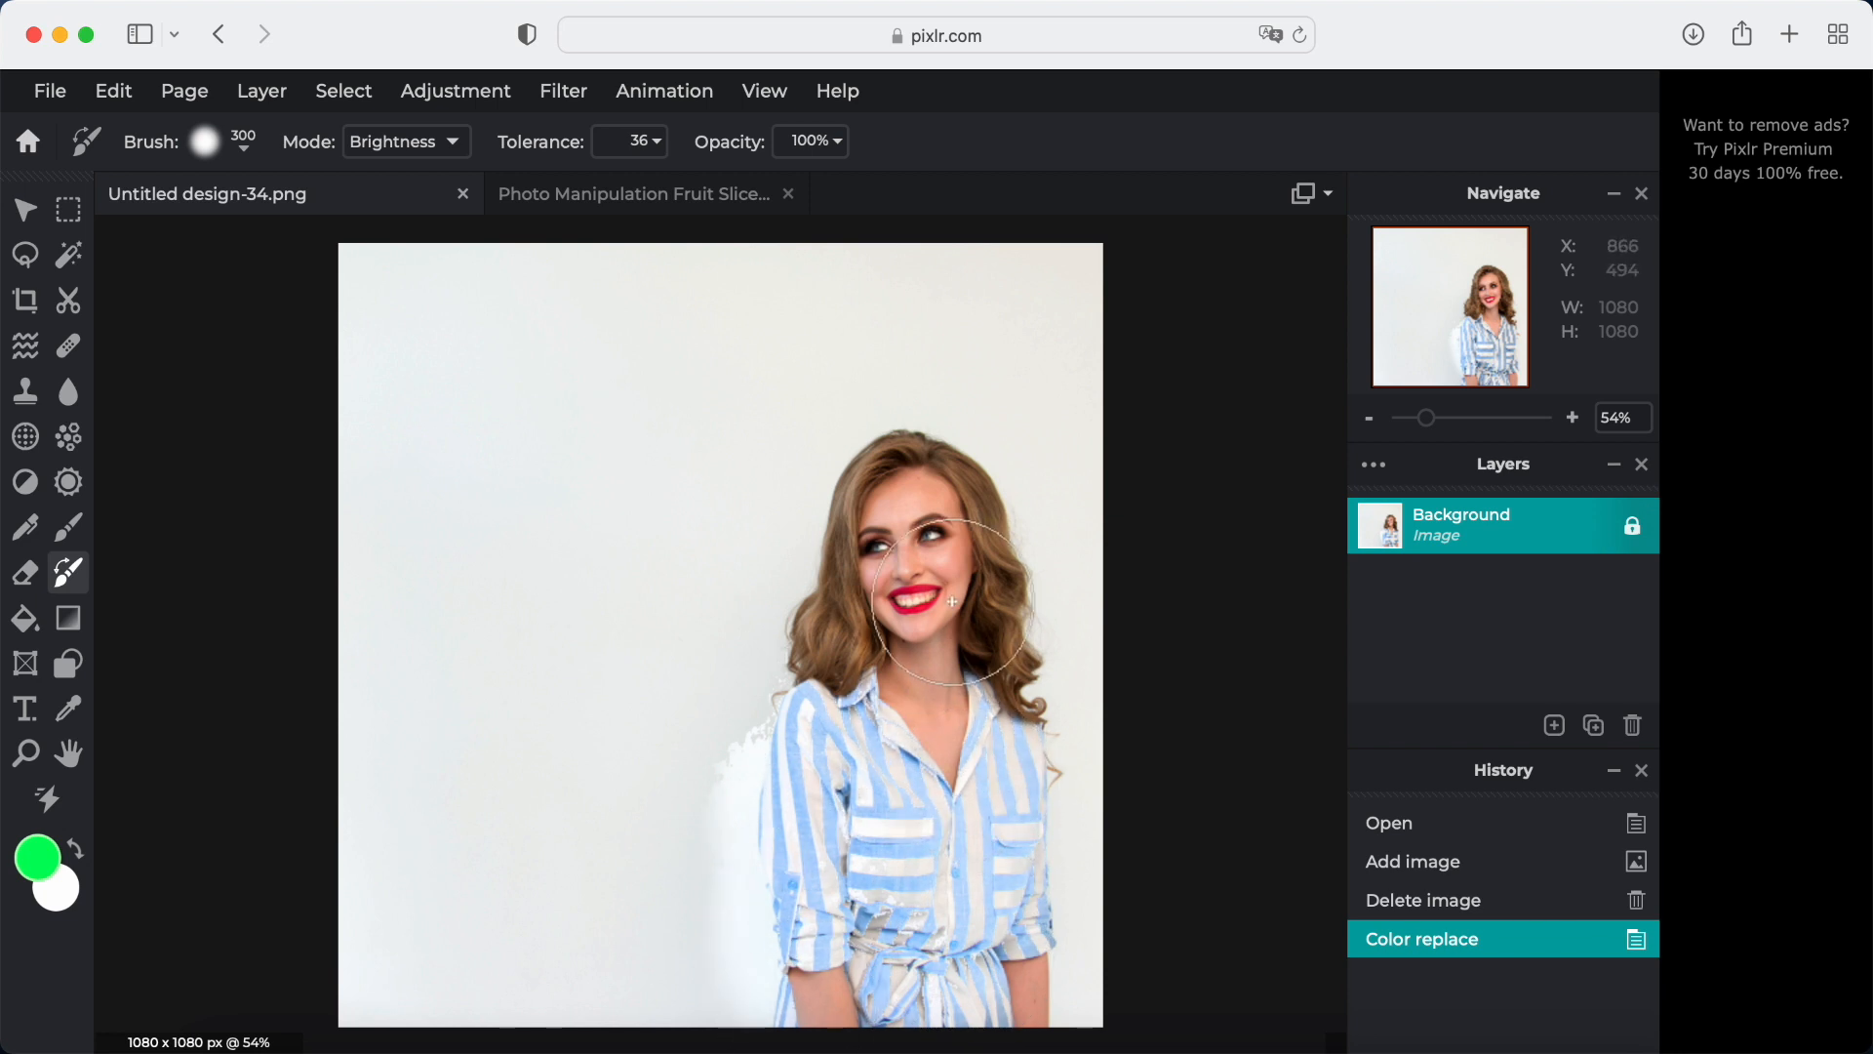
key(super+z)
key(super+z)
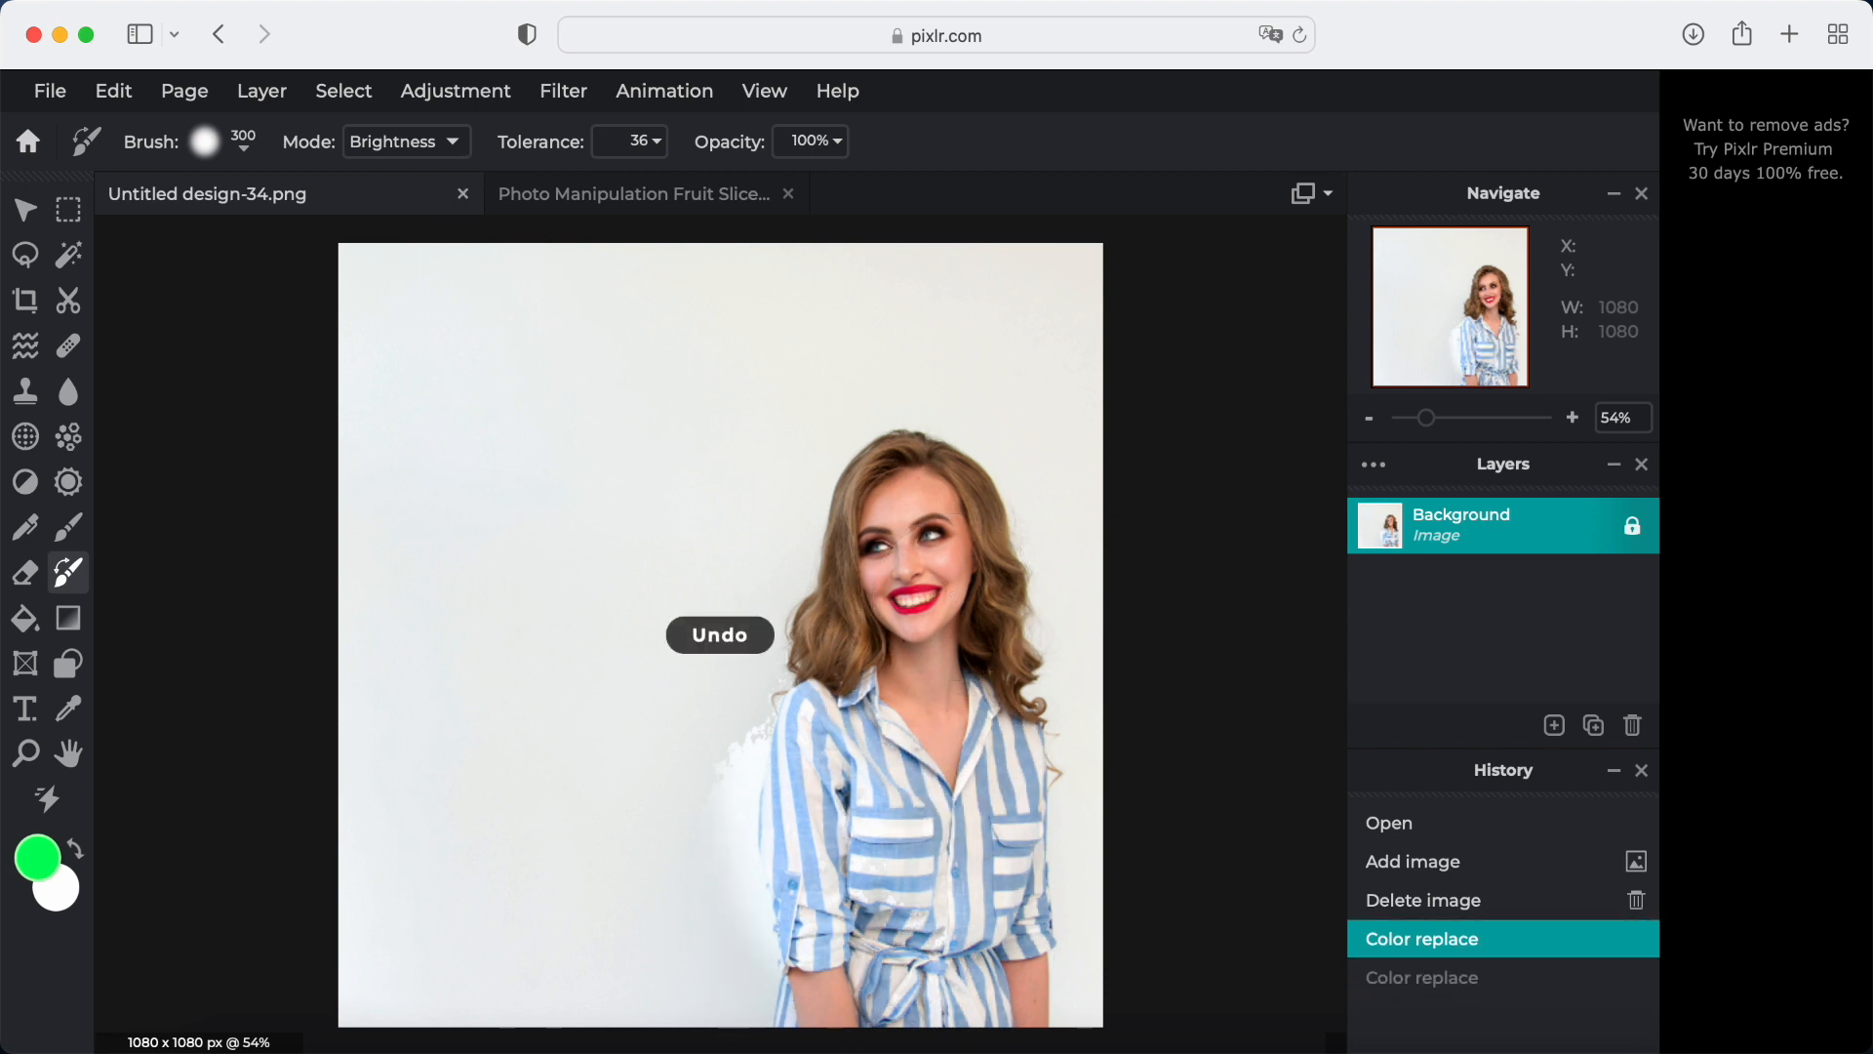
Recolour the dress's blue stripes green with Color replace in Fill mode, and undo the extra stroke near the collar
click(441, 159)
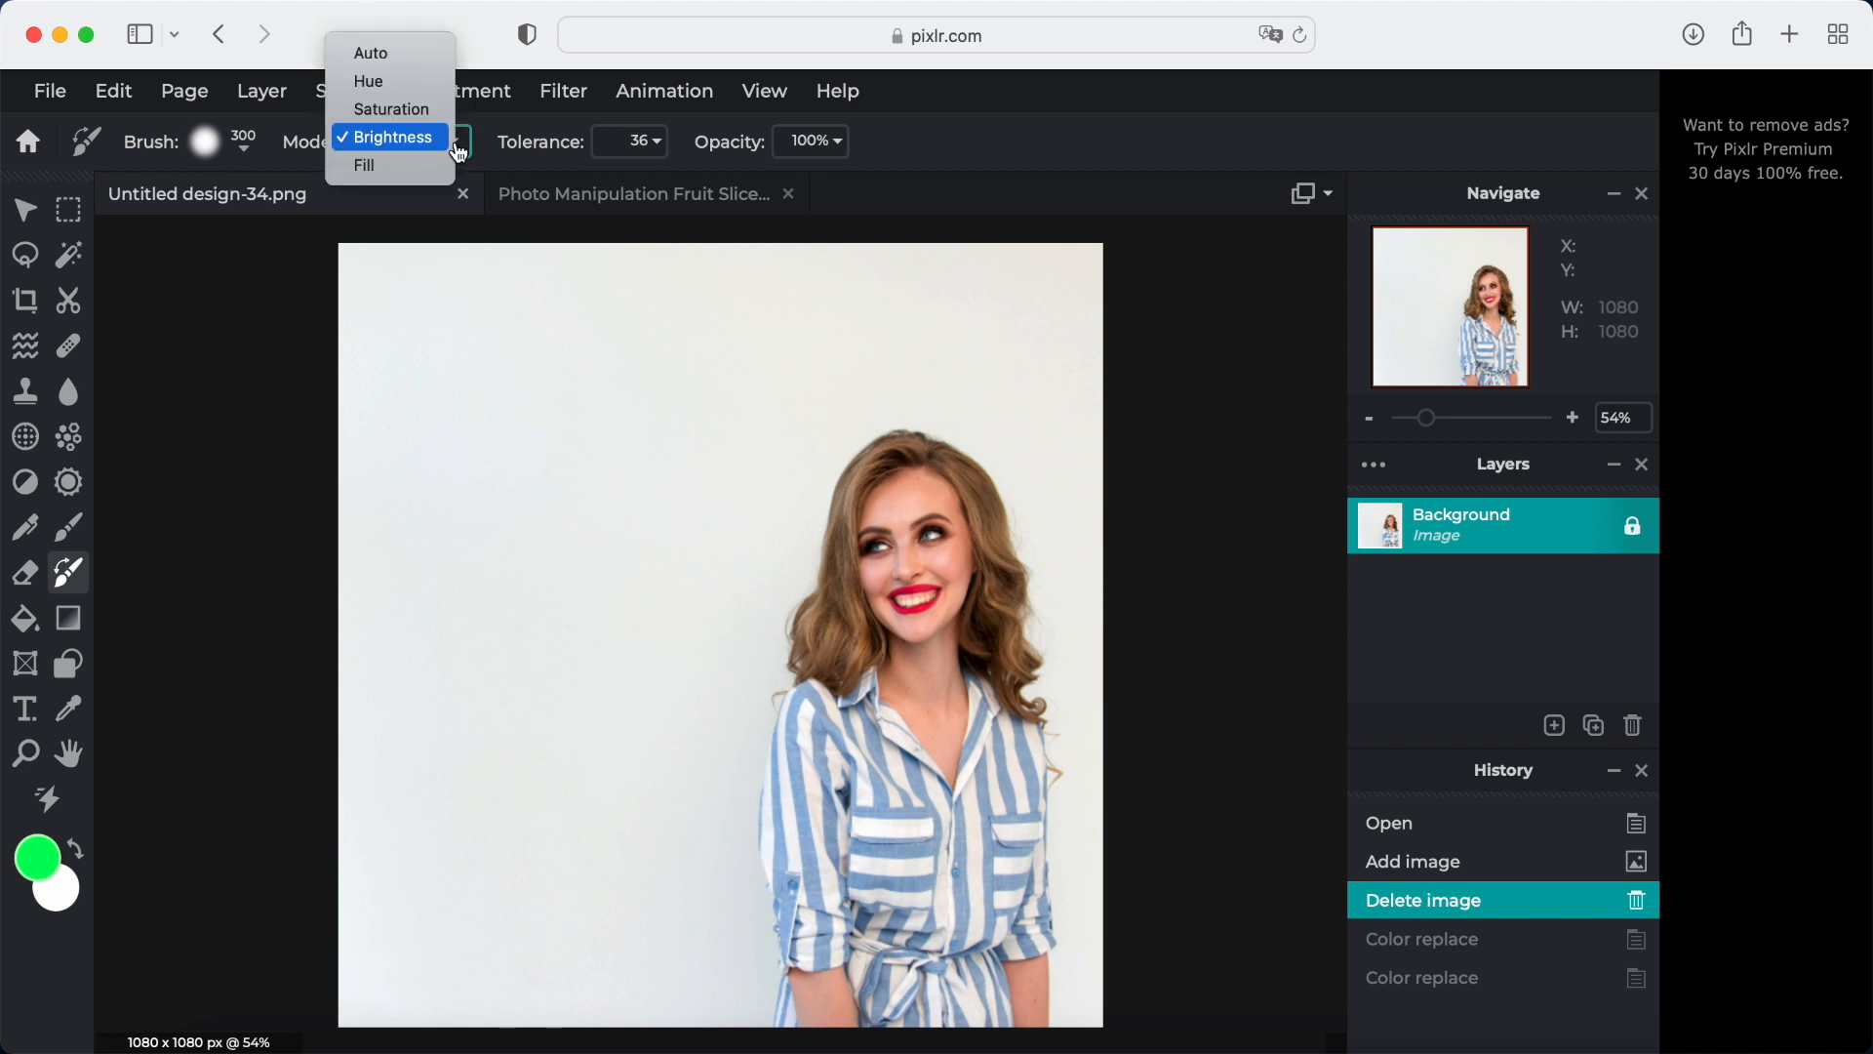
click(397, 168)
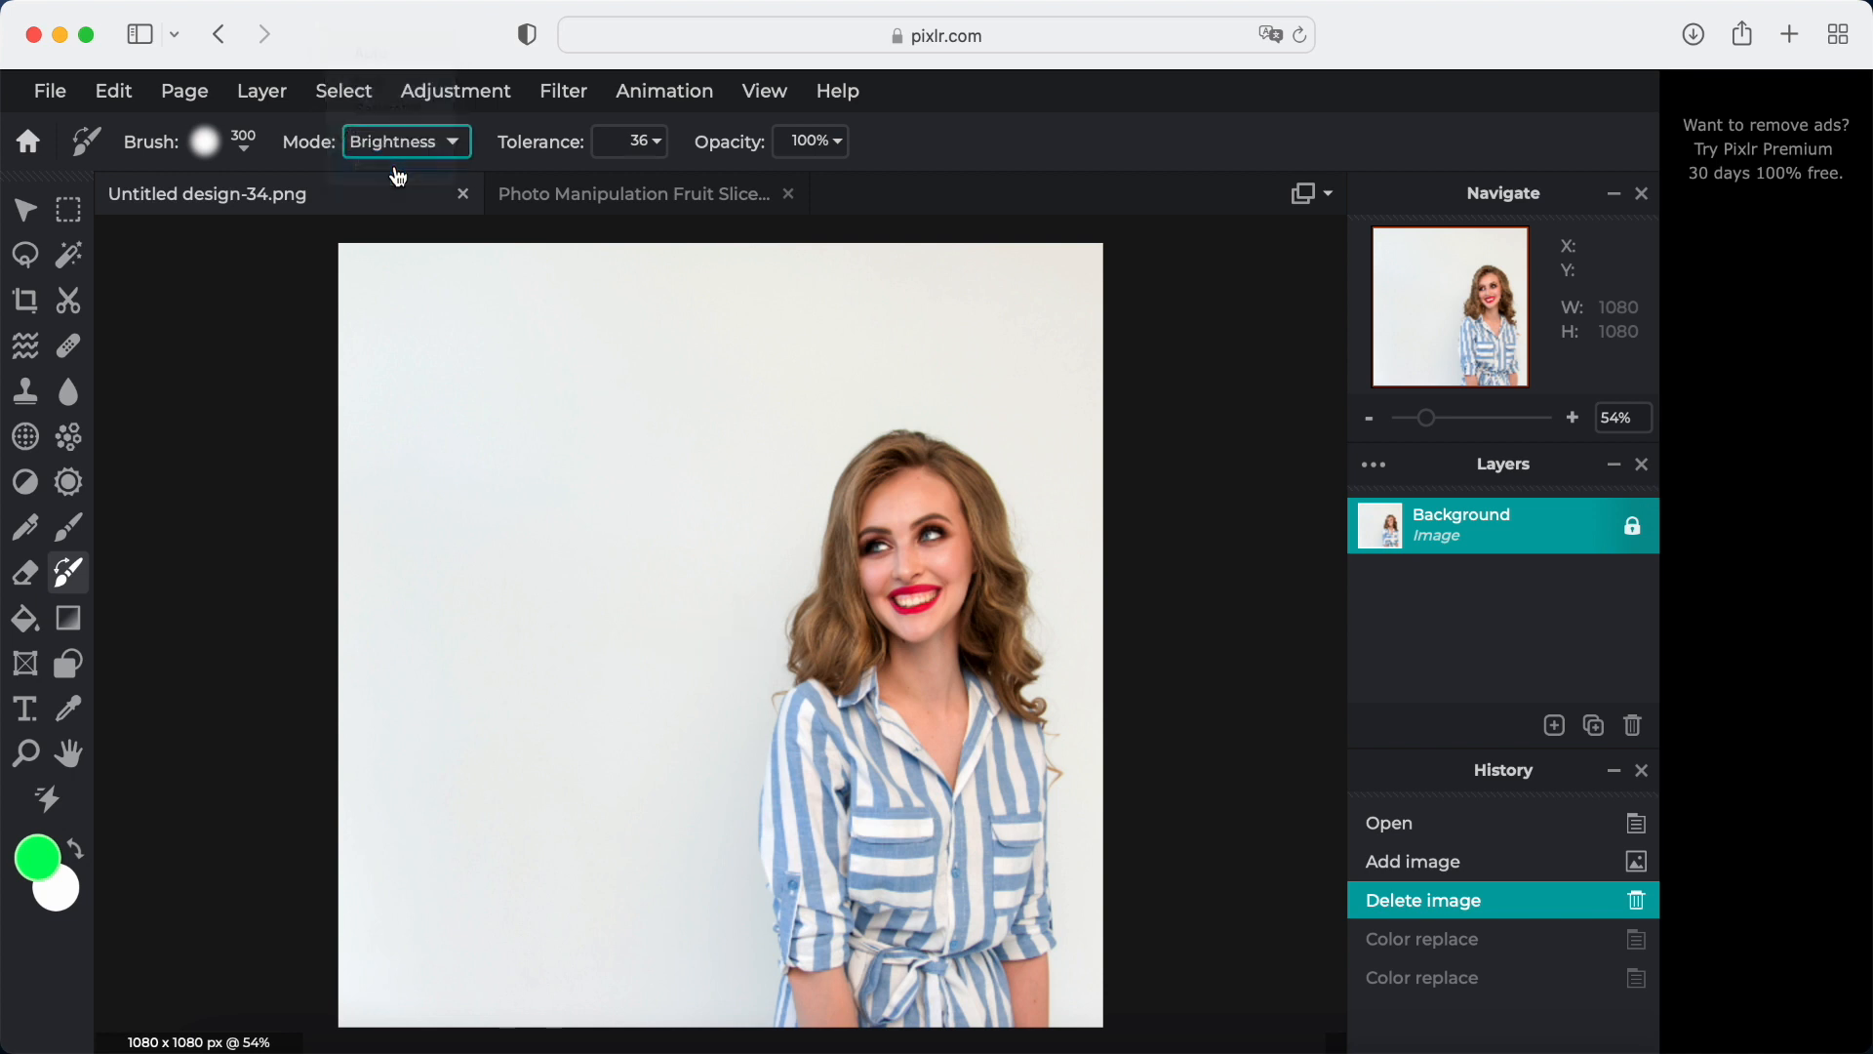
mouse_move(817, 783)
mouse_down()
mouse_move(823, 911)
mouse_move(799, 915)
mouse_move(830, 976)
mouse_move(920, 987)
mouse_move(960, 971)
mouse_move(1017, 887)
mouse_move(1031, 779)
mouse_move(1006, 721)
mouse_move(973, 741)
mouse_move(947, 844)
mouse_move(823, 689)
mouse_move(803, 753)
mouse_up()
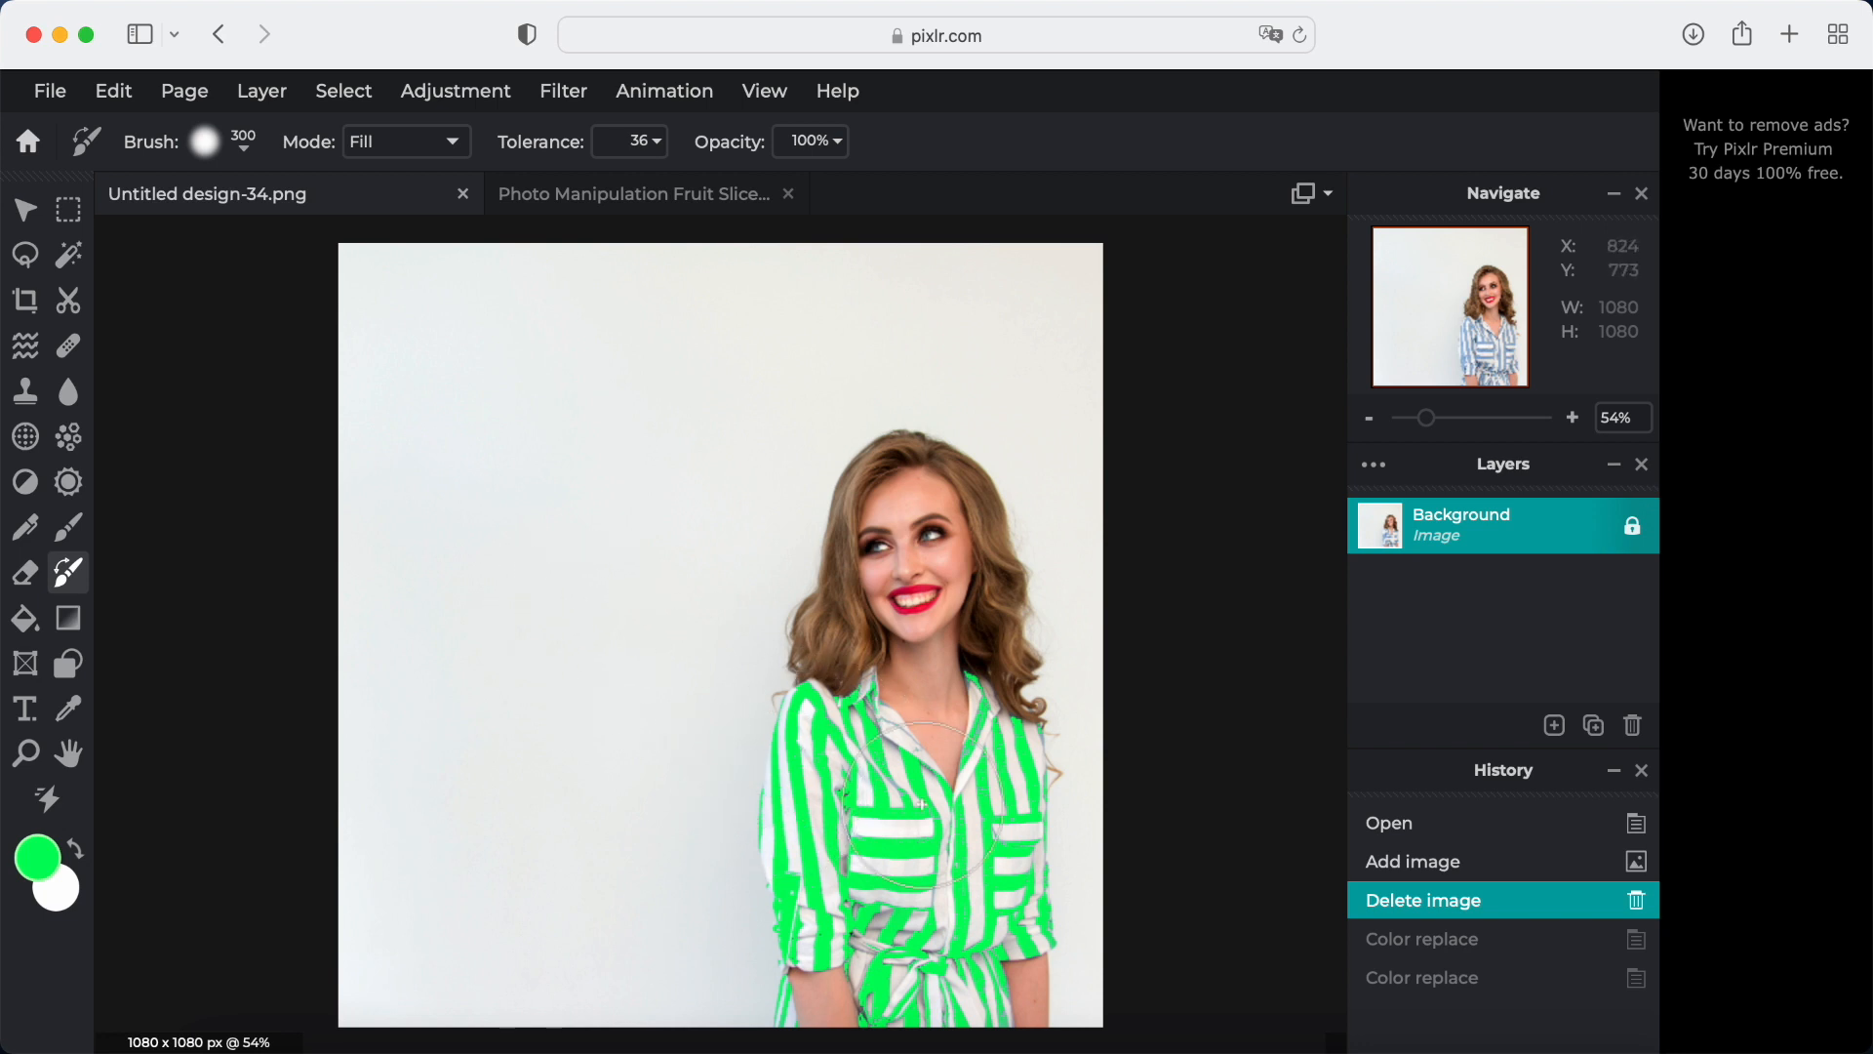
drag(890, 722, 904, 726)
key(super+z)
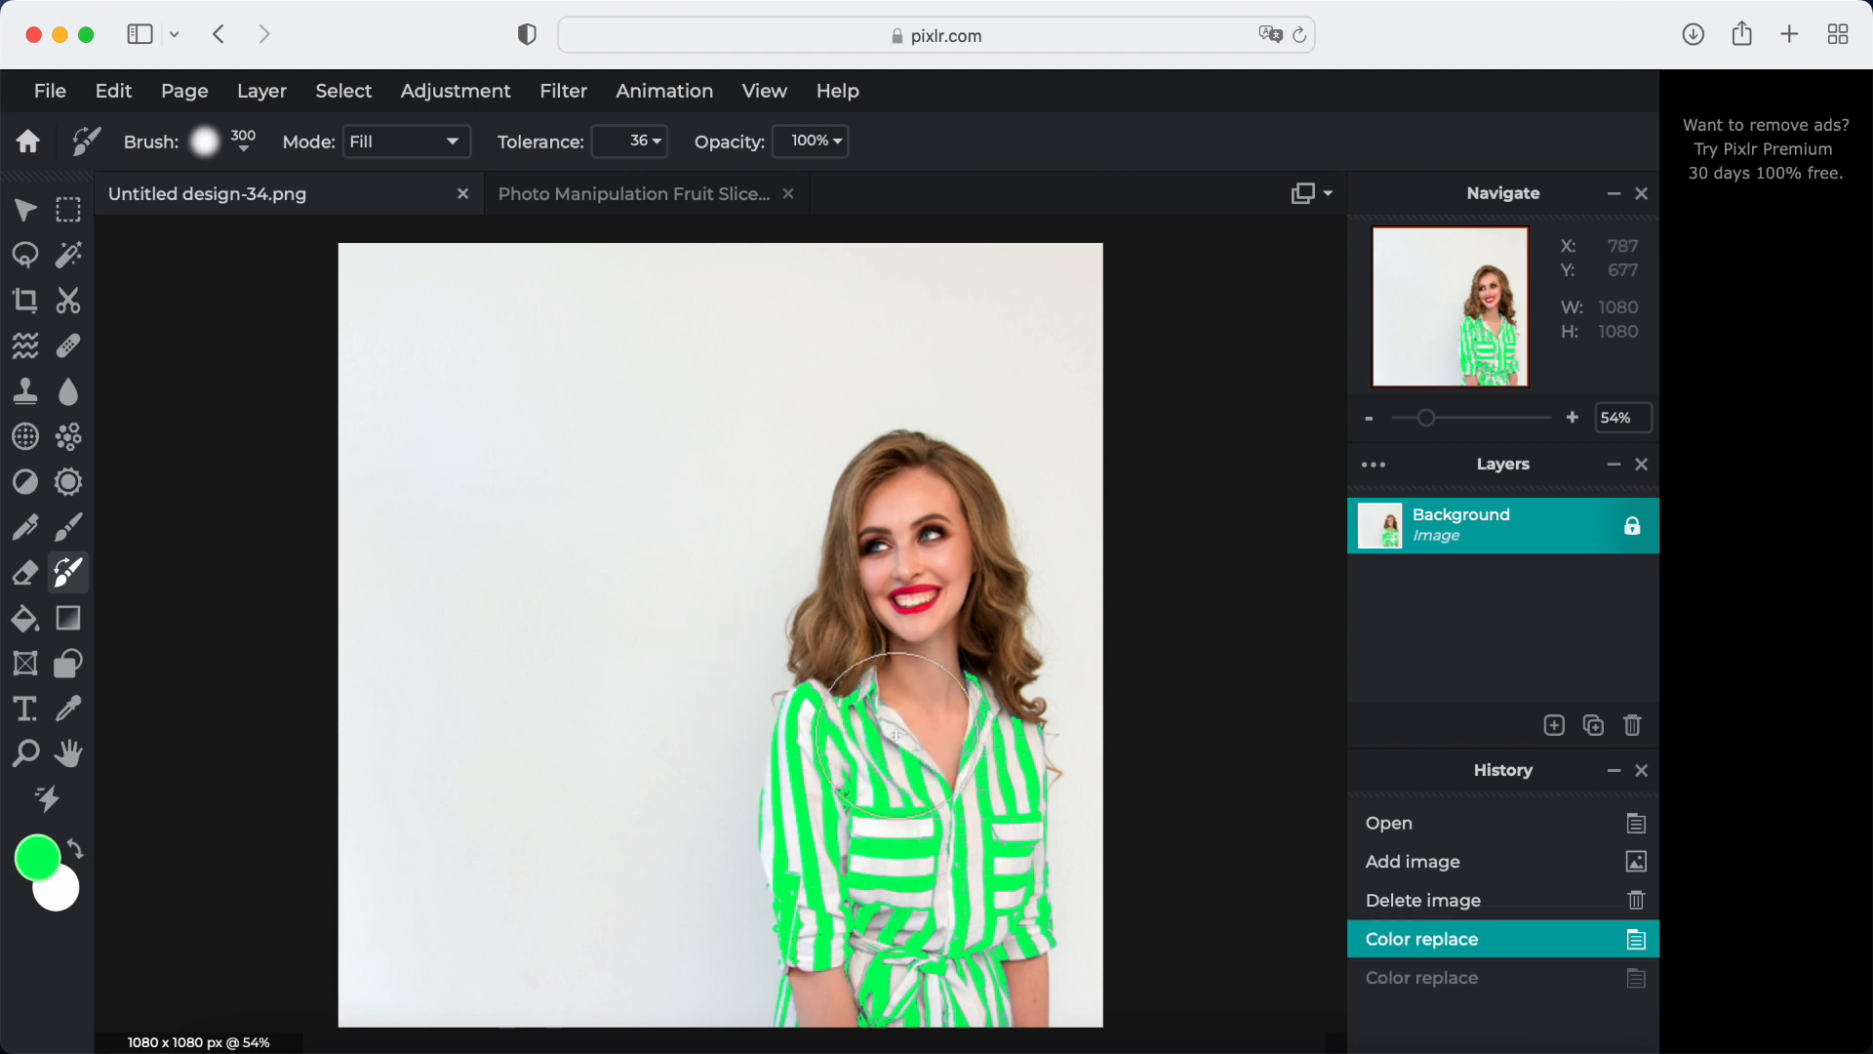